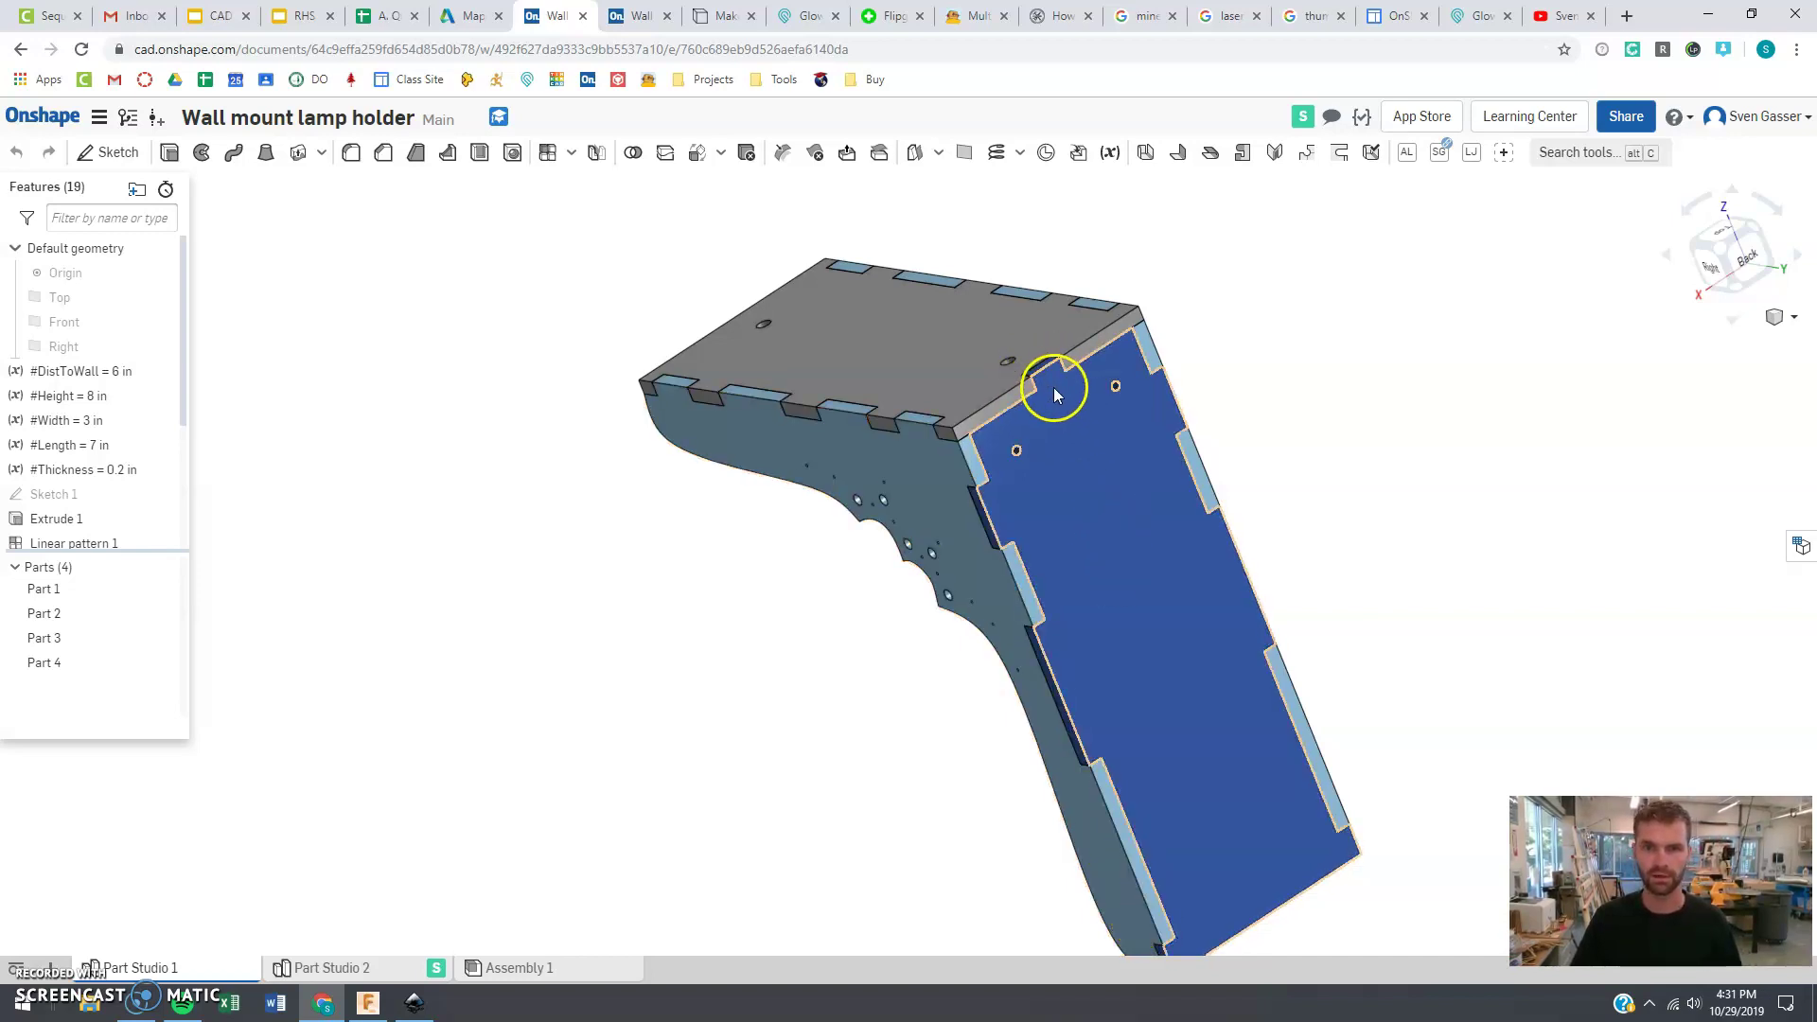
# Switch to Part Studio 2 of the lamp holder and start a sketch on the upper recessed back-edge face of a side leg, viewed straight on
pyautogui.click(635, 17)
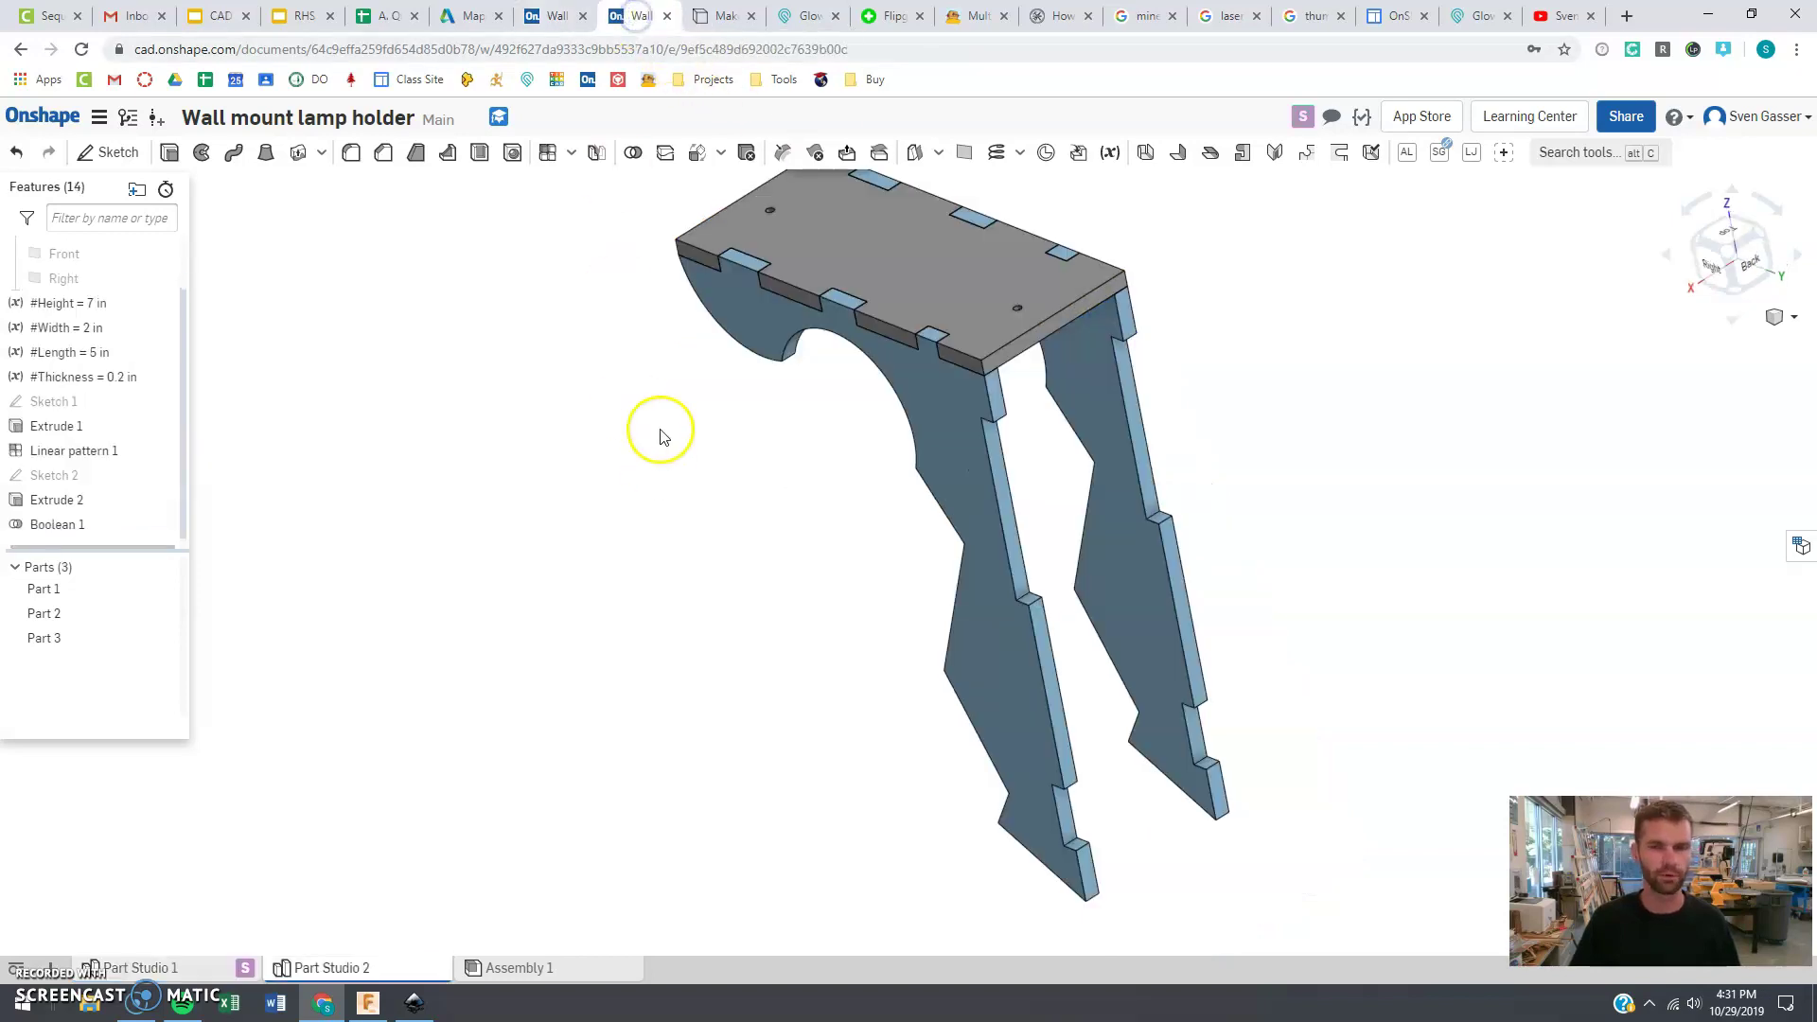
pyautogui.click(109, 156)
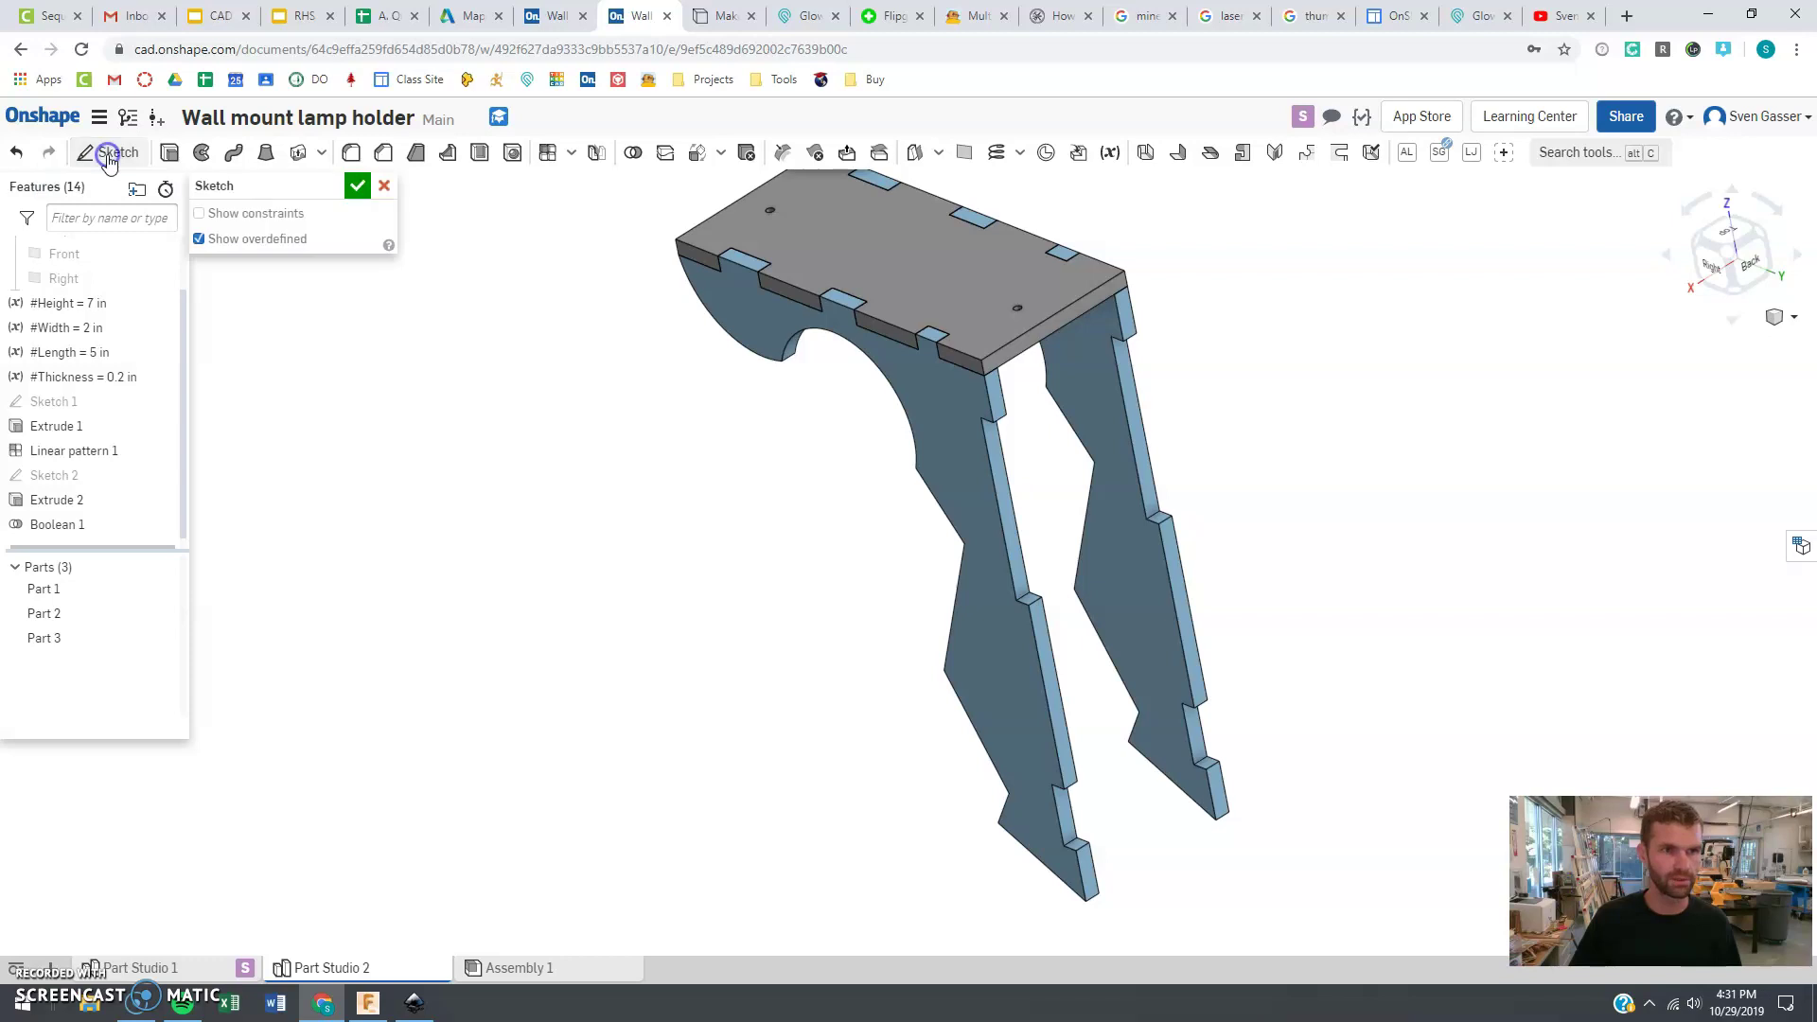
pyautogui.click(1001, 471)
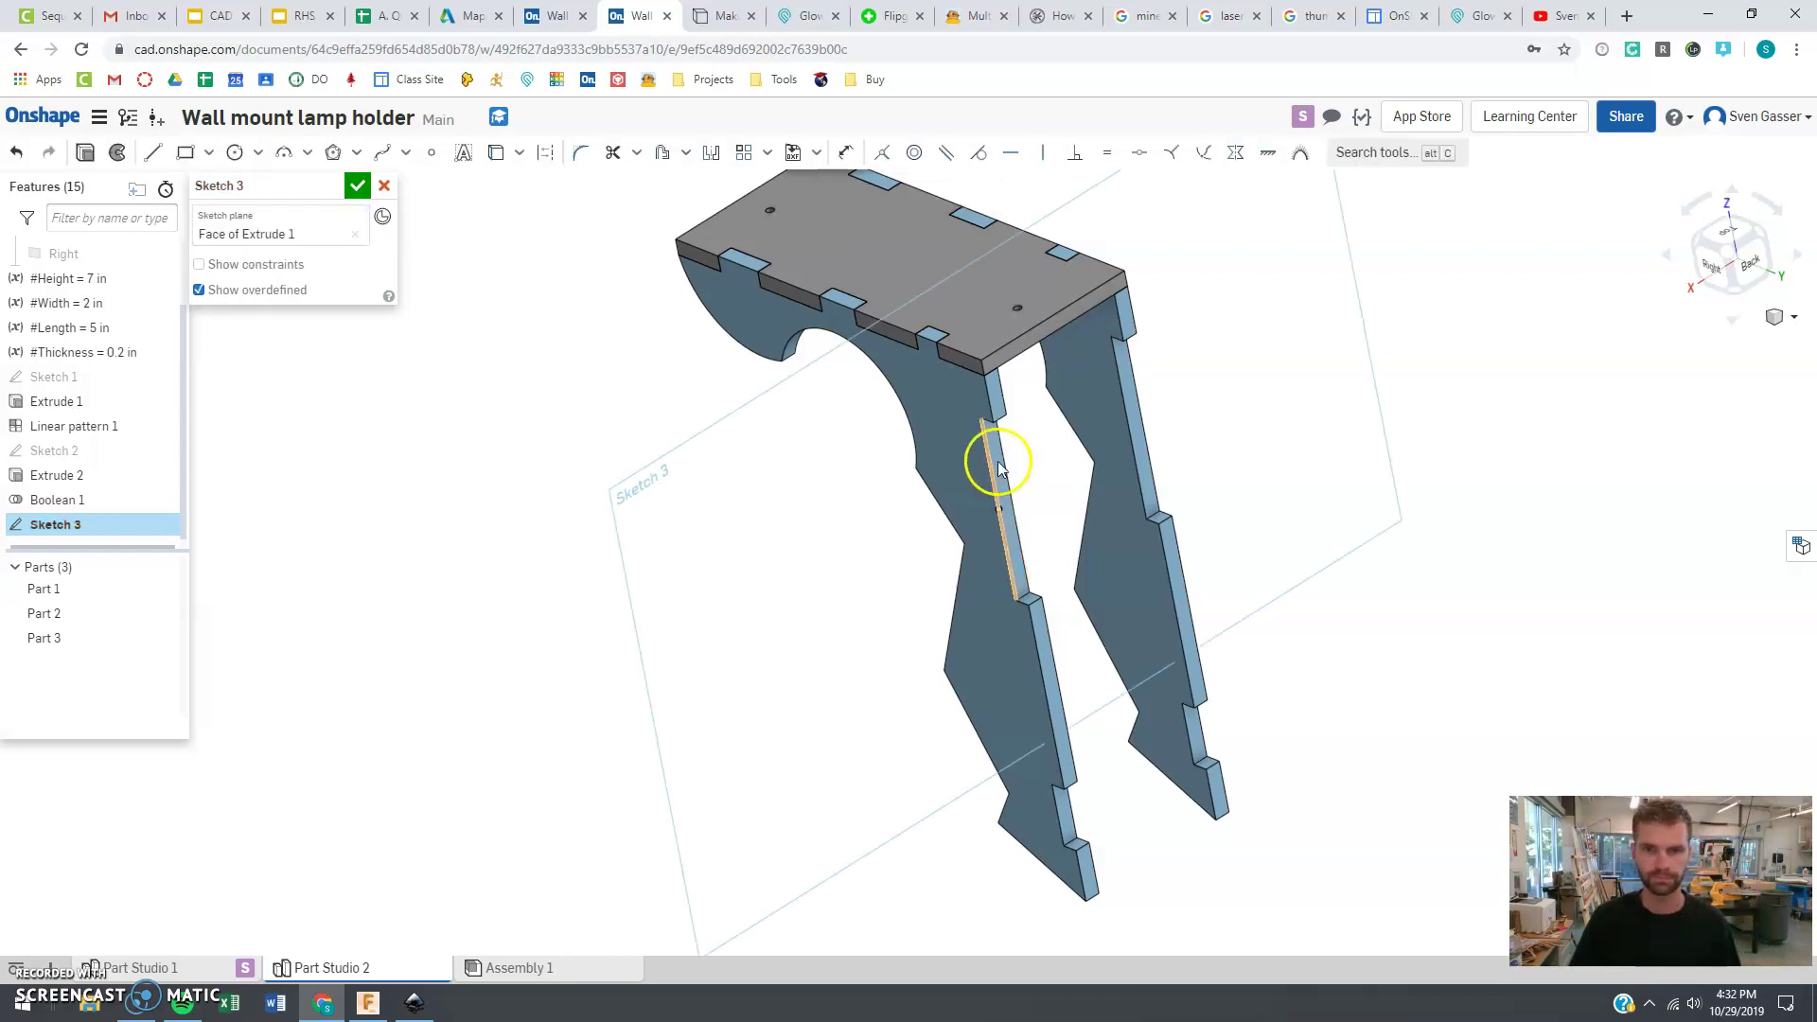
pyautogui.click(1737, 270)
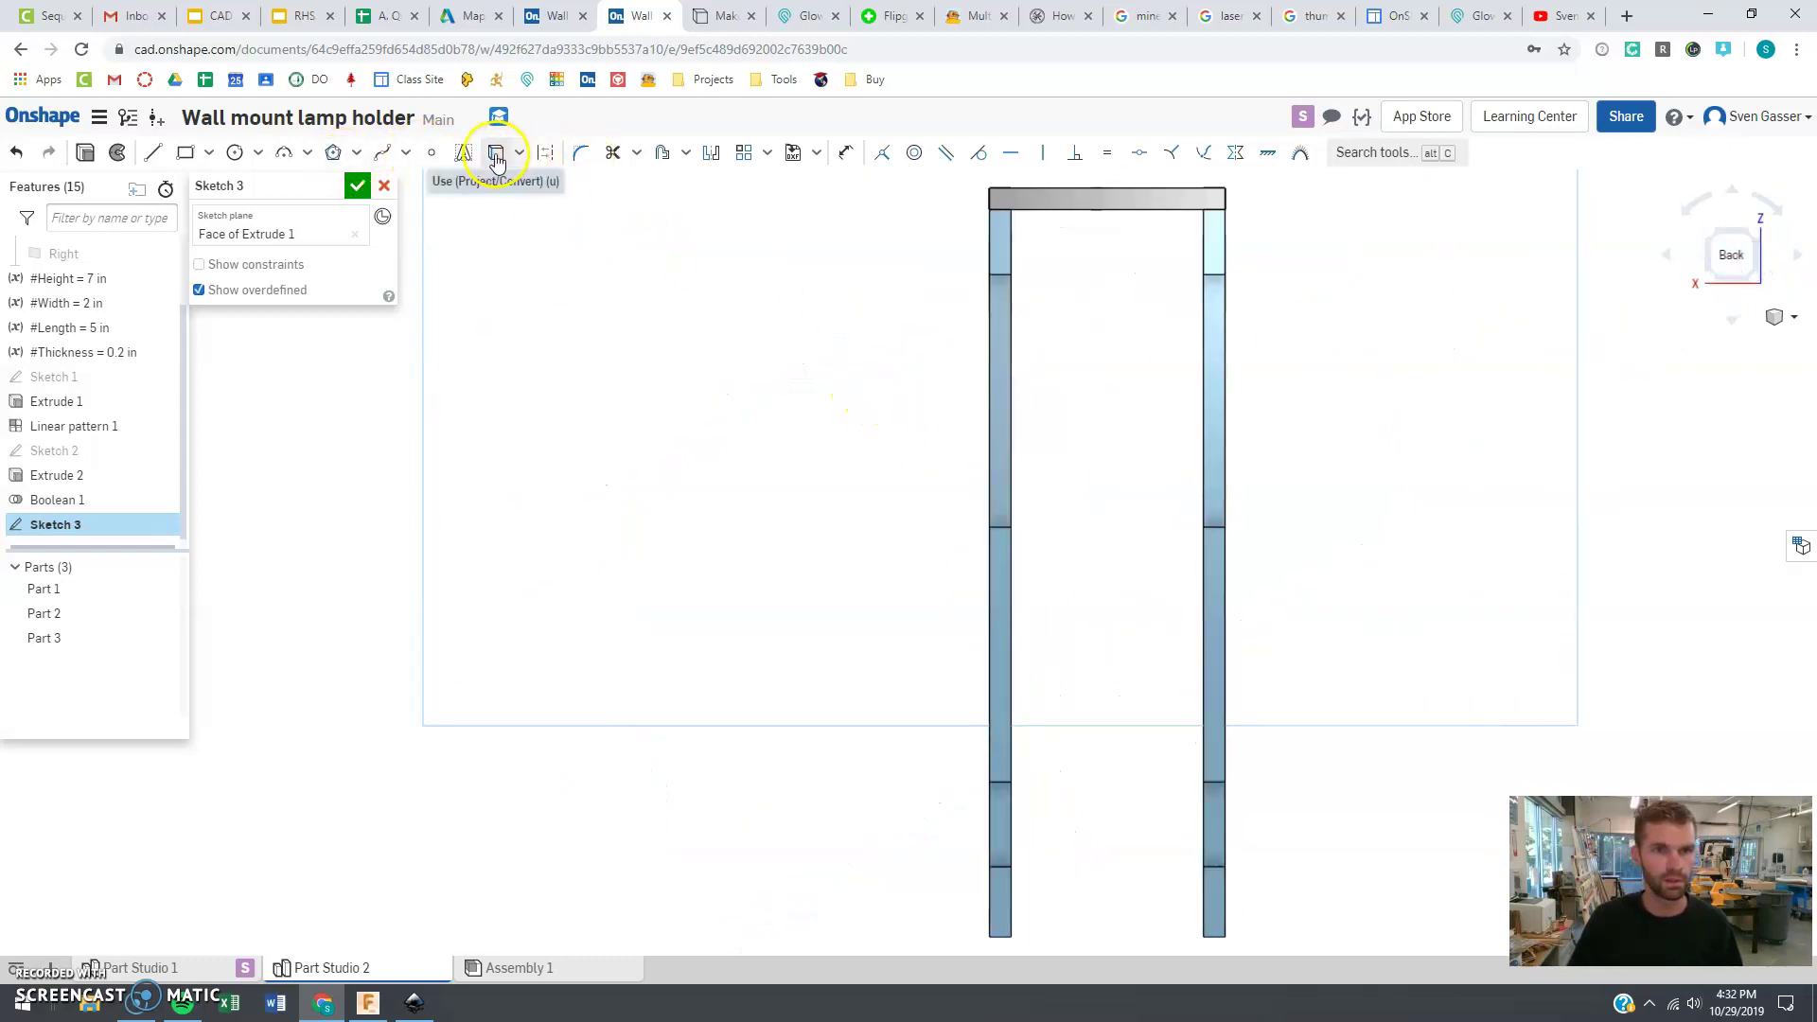
# Project two diagonally opposite corner points of the side legs into the sketch: the upper left one under the top plate and the lower right one
pyautogui.click(496, 157)
pyautogui.click(993, 214)
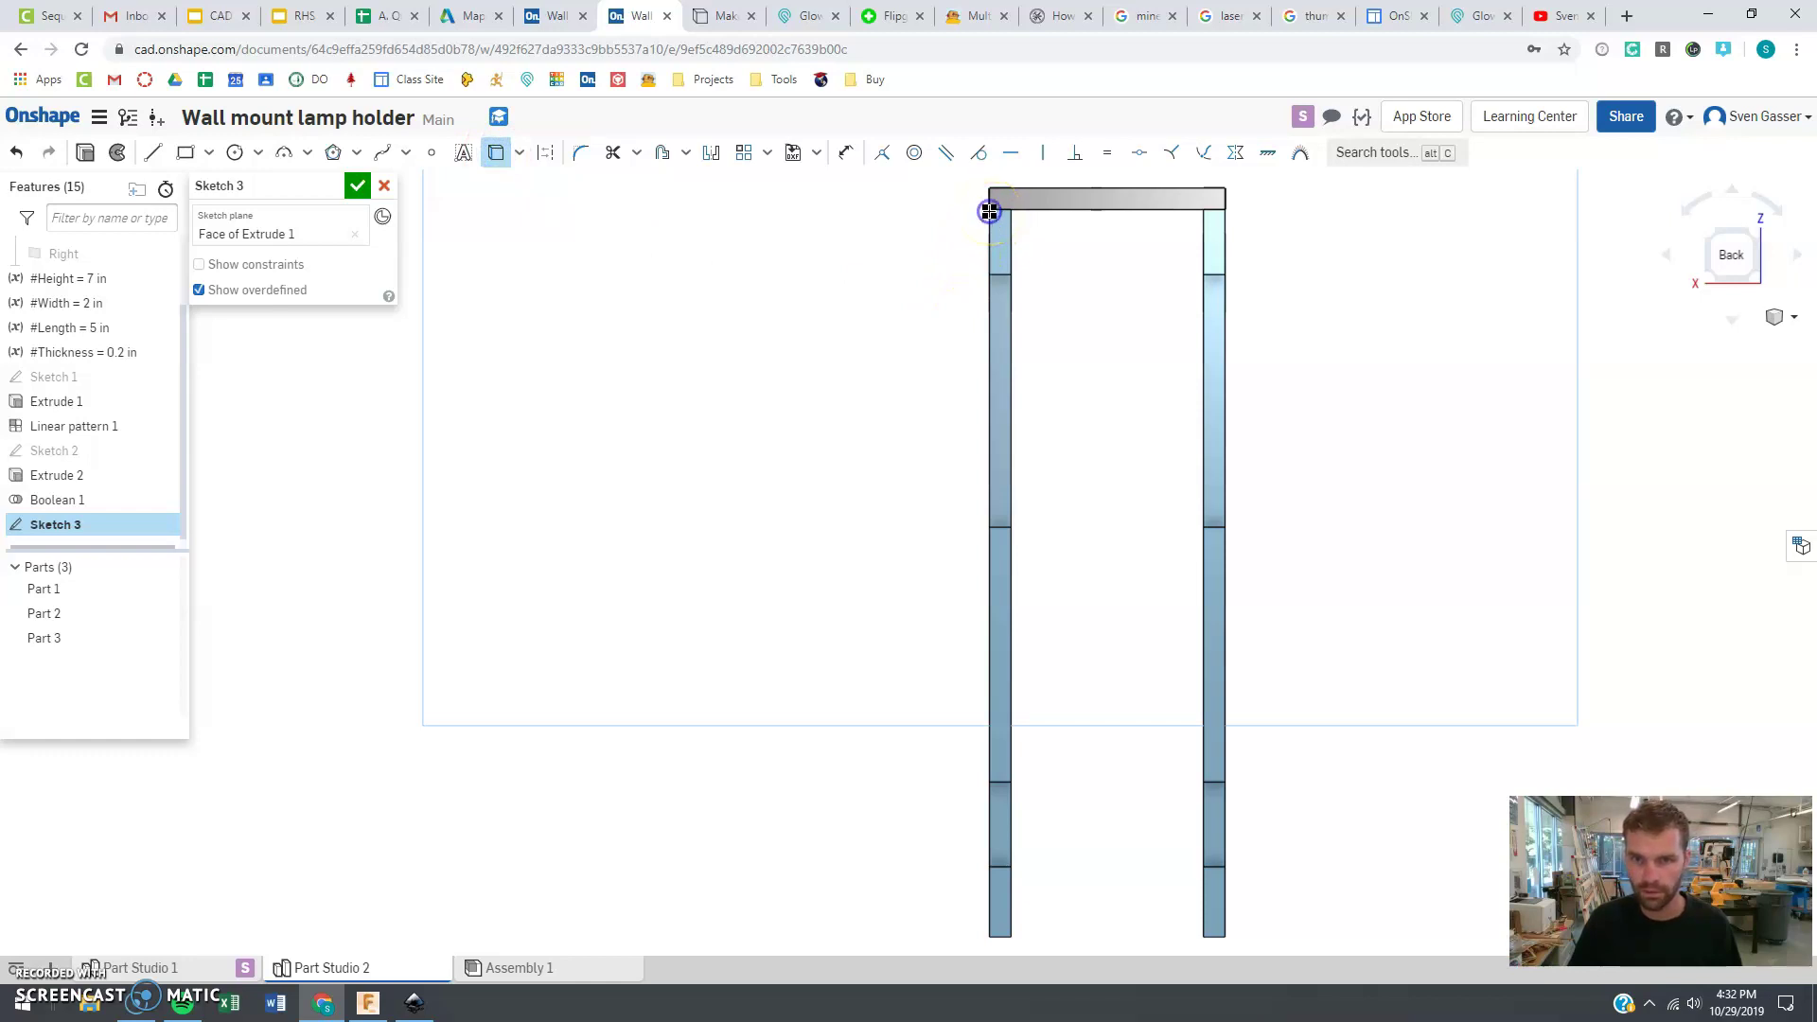
pyautogui.click(1222, 934)
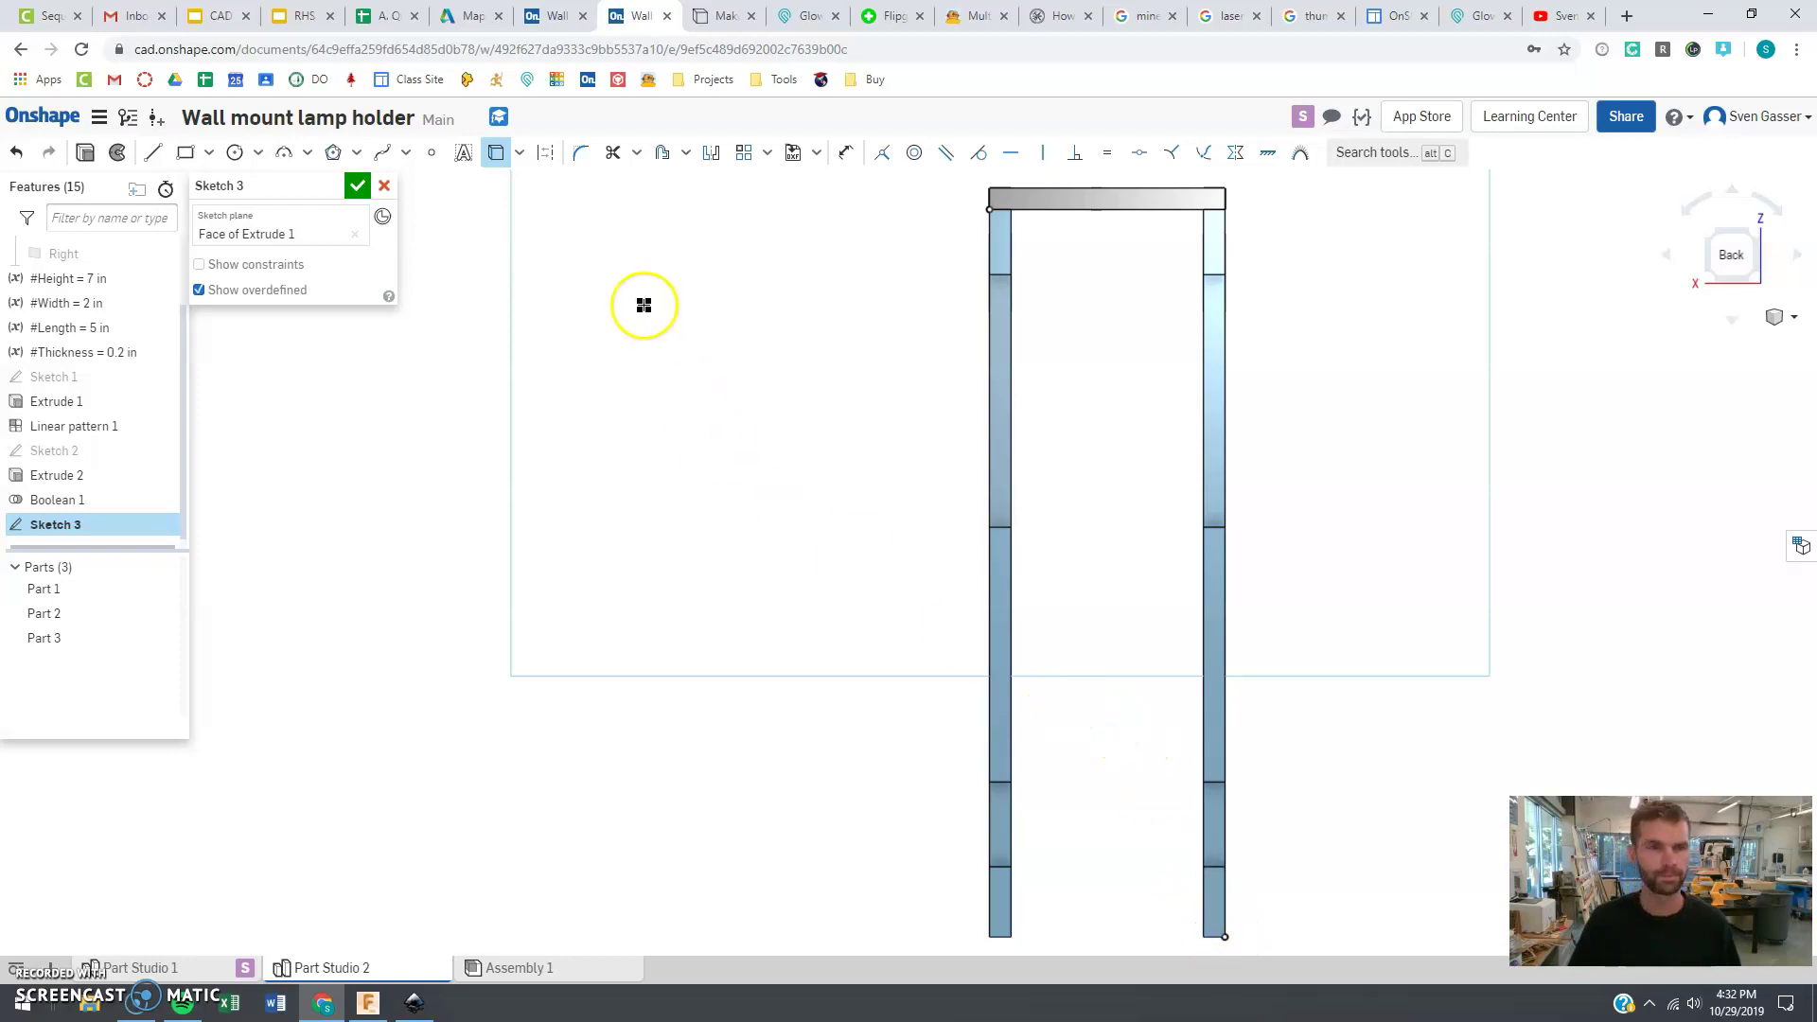
pyautogui.click(494, 152)
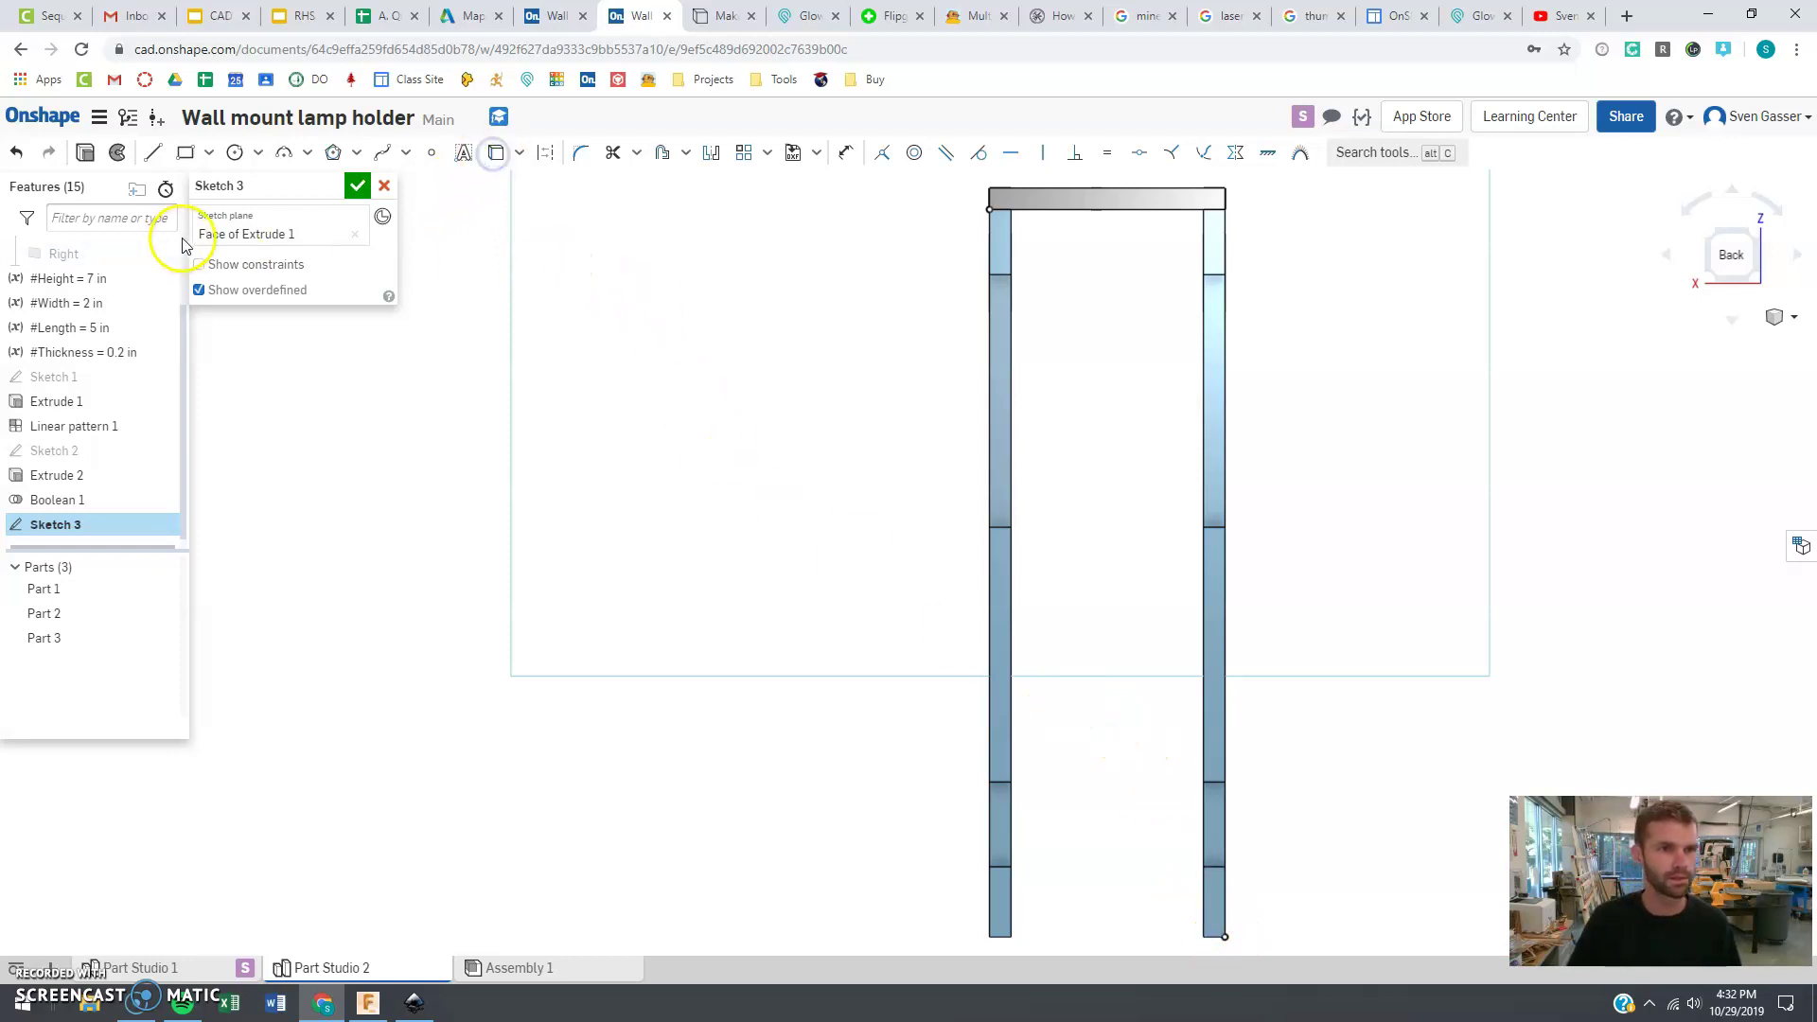
# Hide Part 1, Part 2 and Part 3
pyautogui.click(166, 589)
pyautogui.click(167, 613)
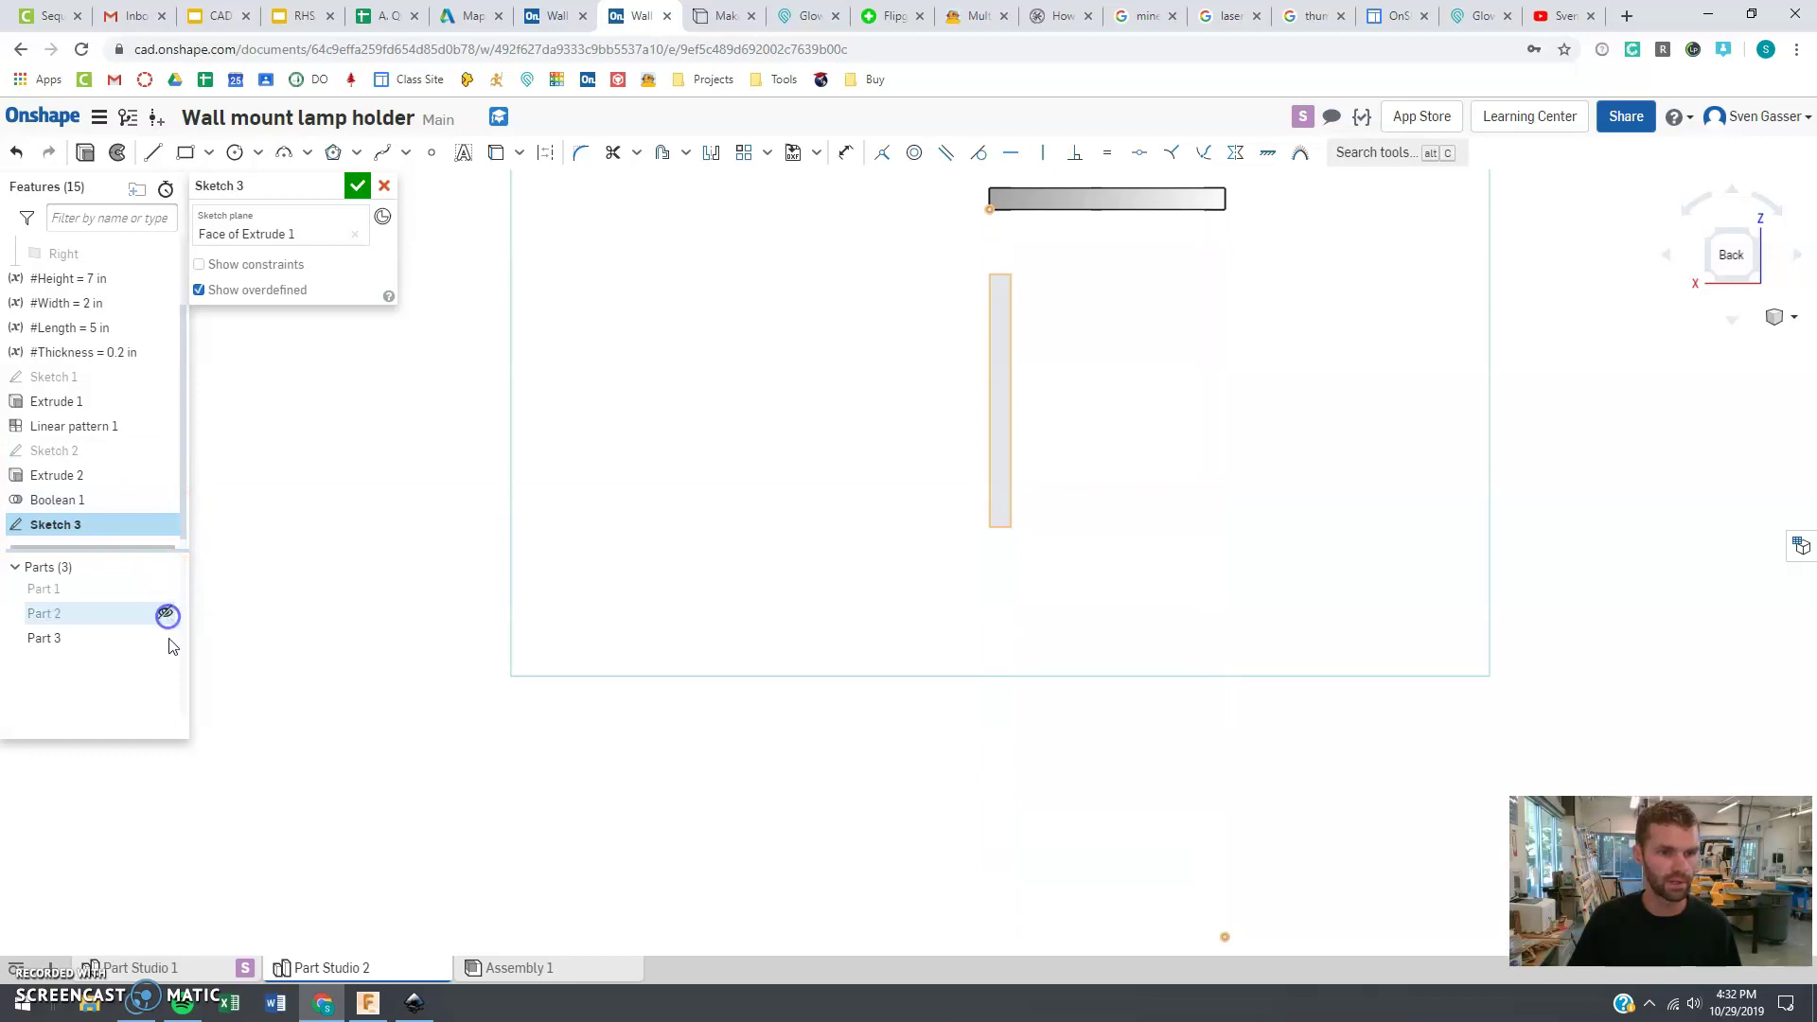
pyautogui.click(166, 638)
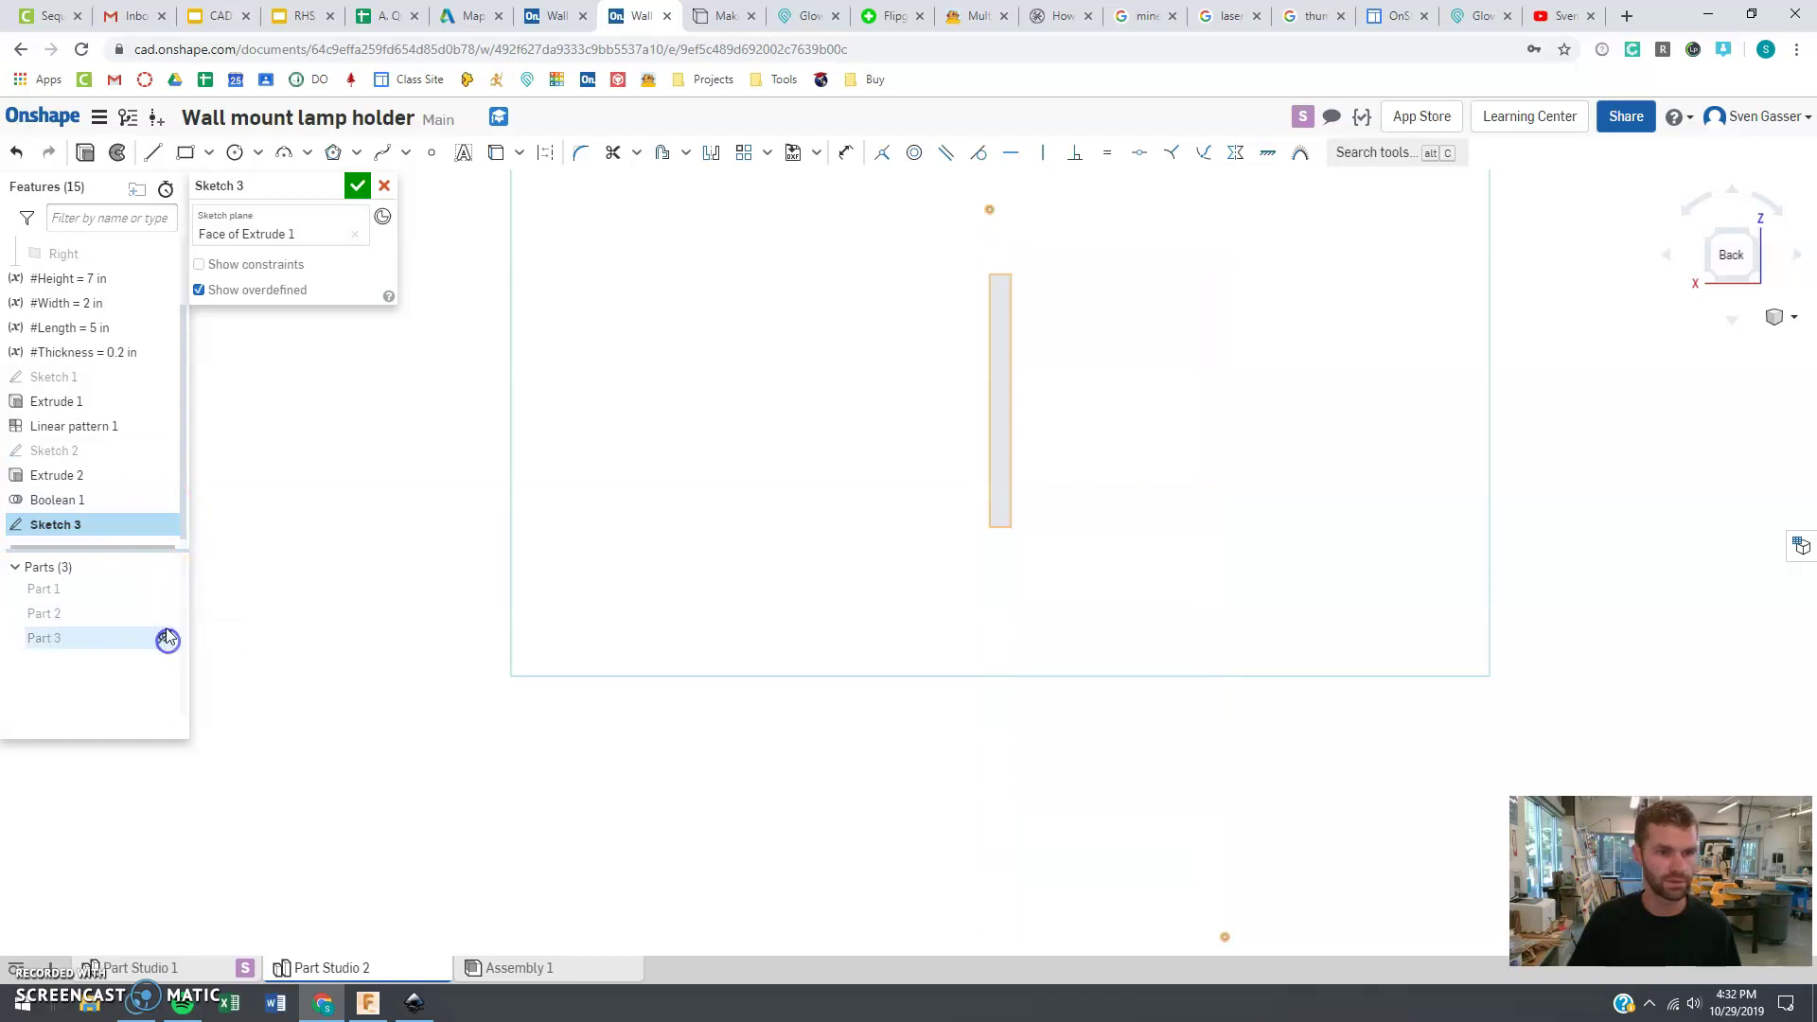
# Sketch a corner rectangle for the back panel between the two projected corner points
pyautogui.click(184, 152)
pyautogui.click(990, 209)
pyautogui.click(1225, 936)
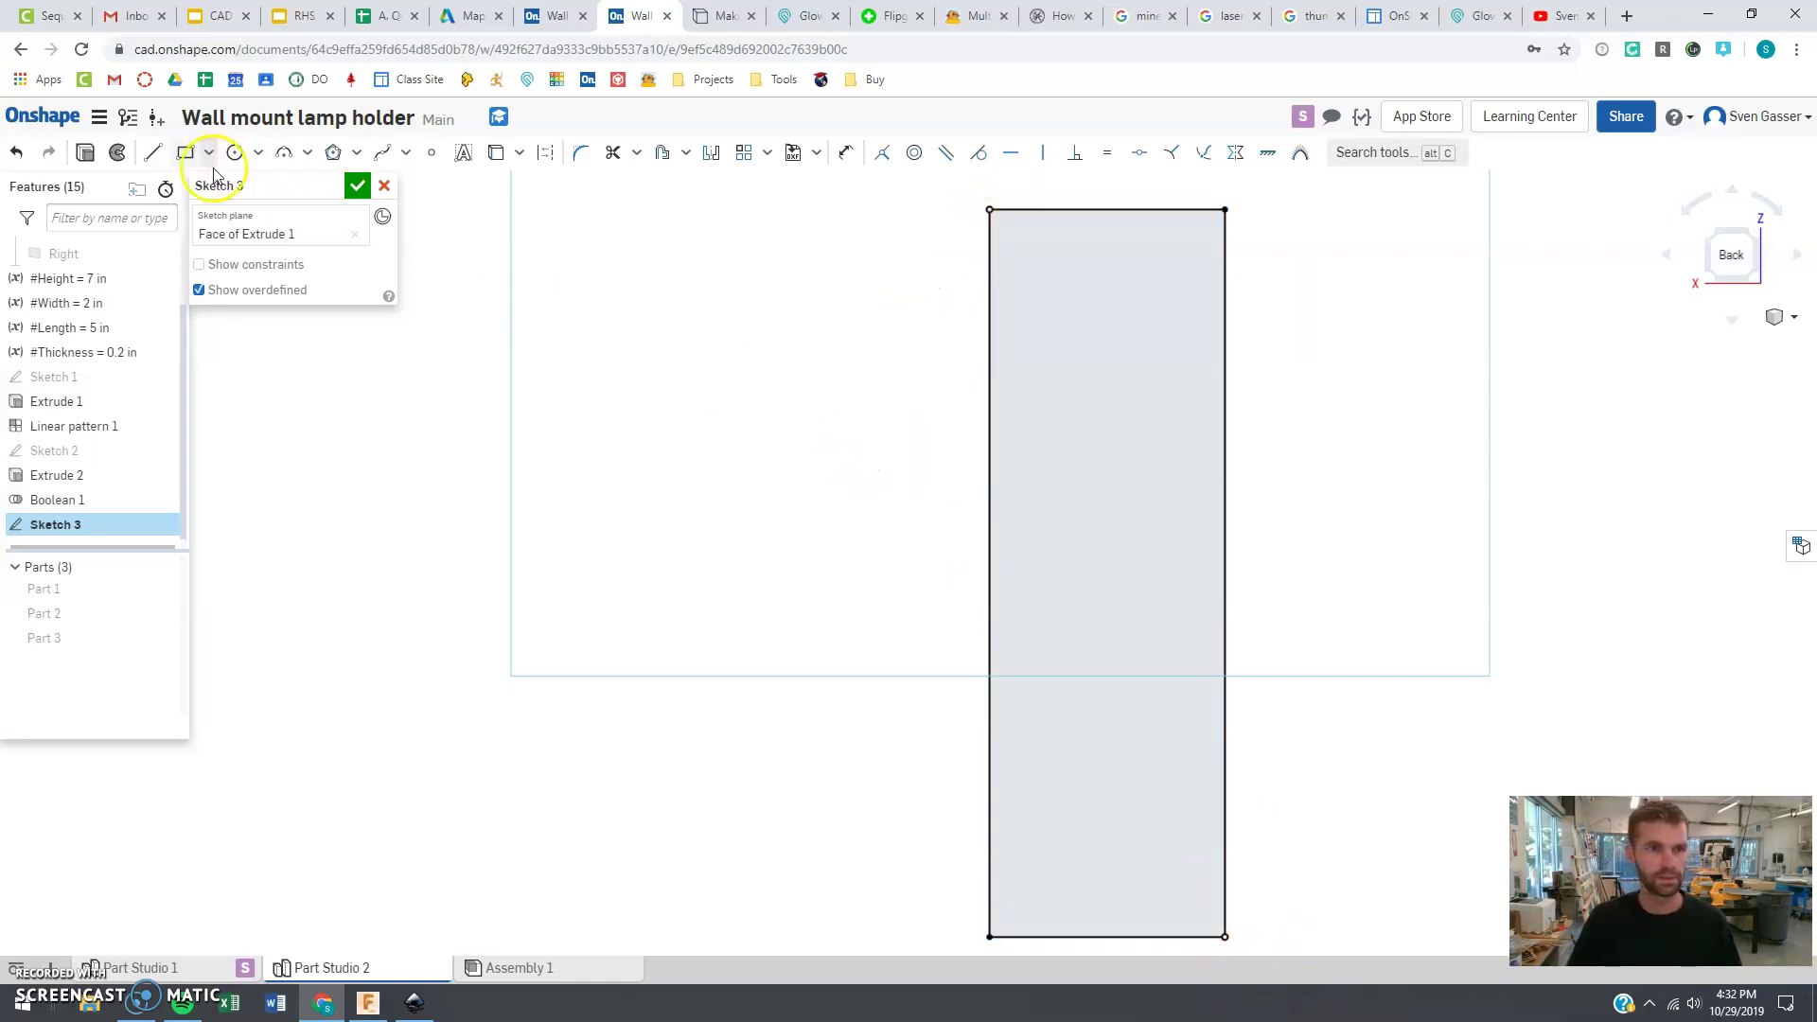
# Draw a vertical line between the midpoints of the rectangle's upper and lower edges and convert it to construction geometry
pyautogui.click(155, 157)
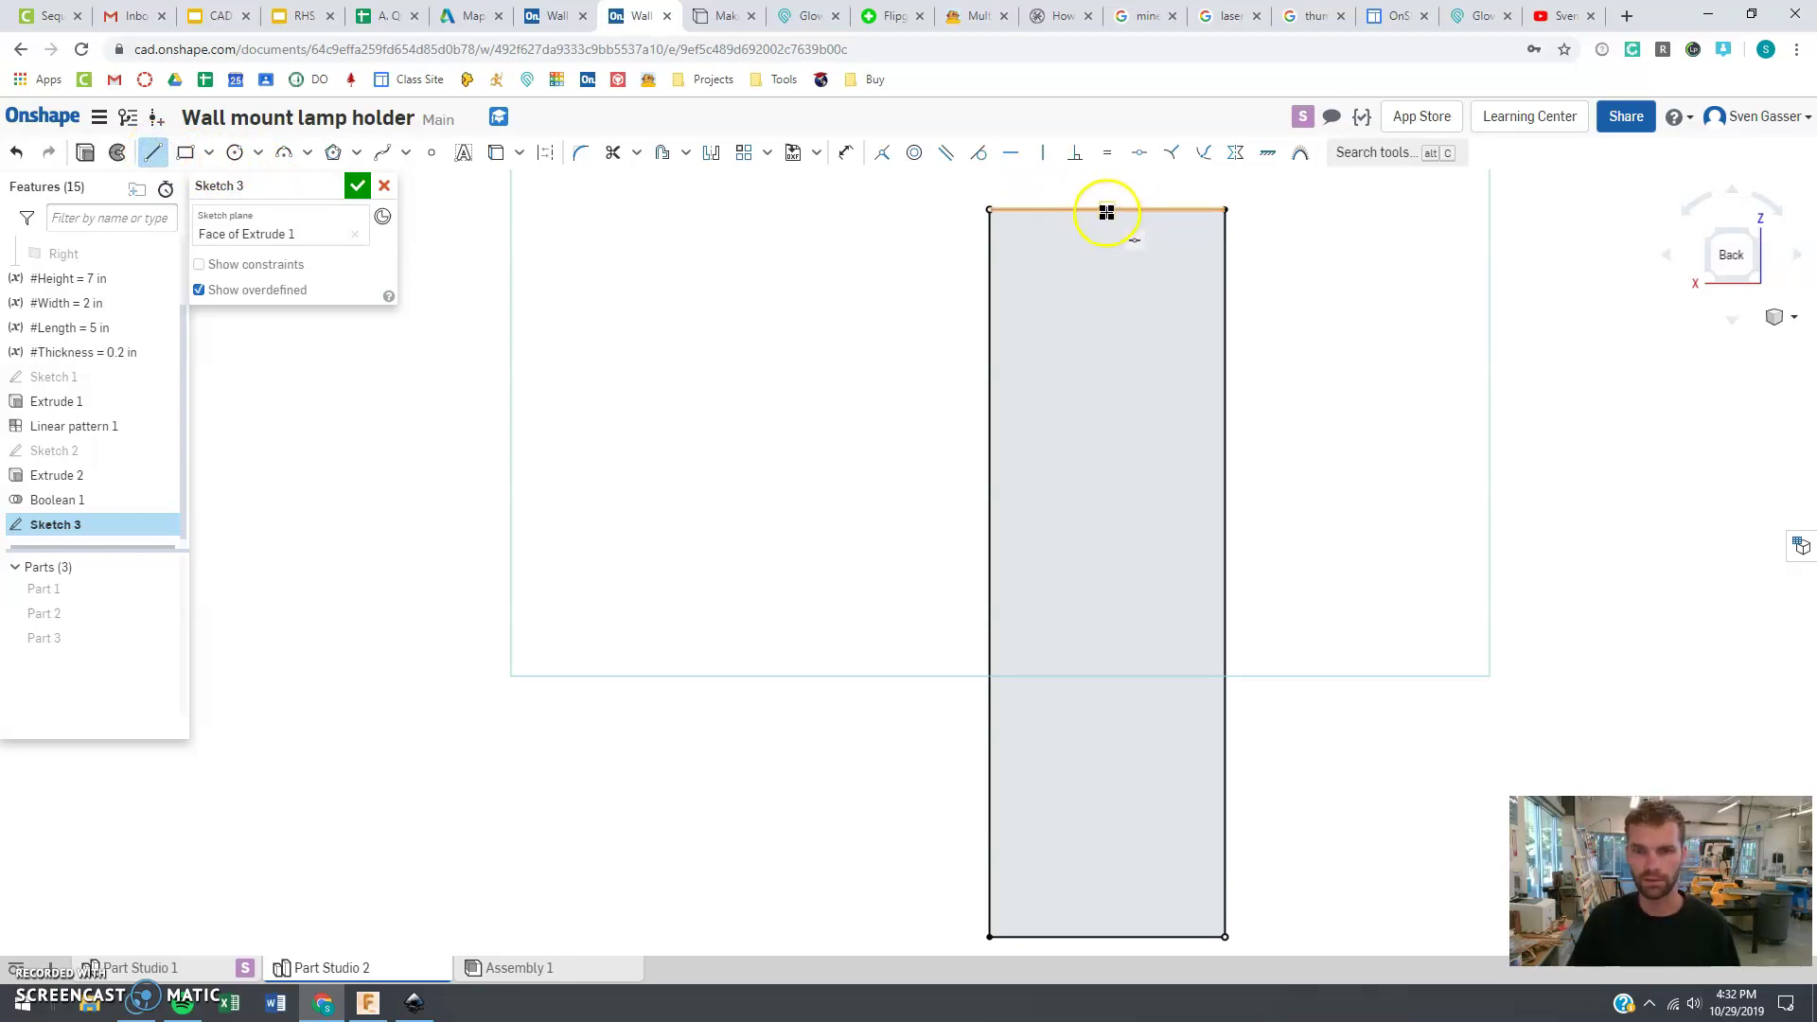
pyautogui.moveTo(1106, 210); pyautogui.dragTo(1106, 939)
pyautogui.press('Escape')
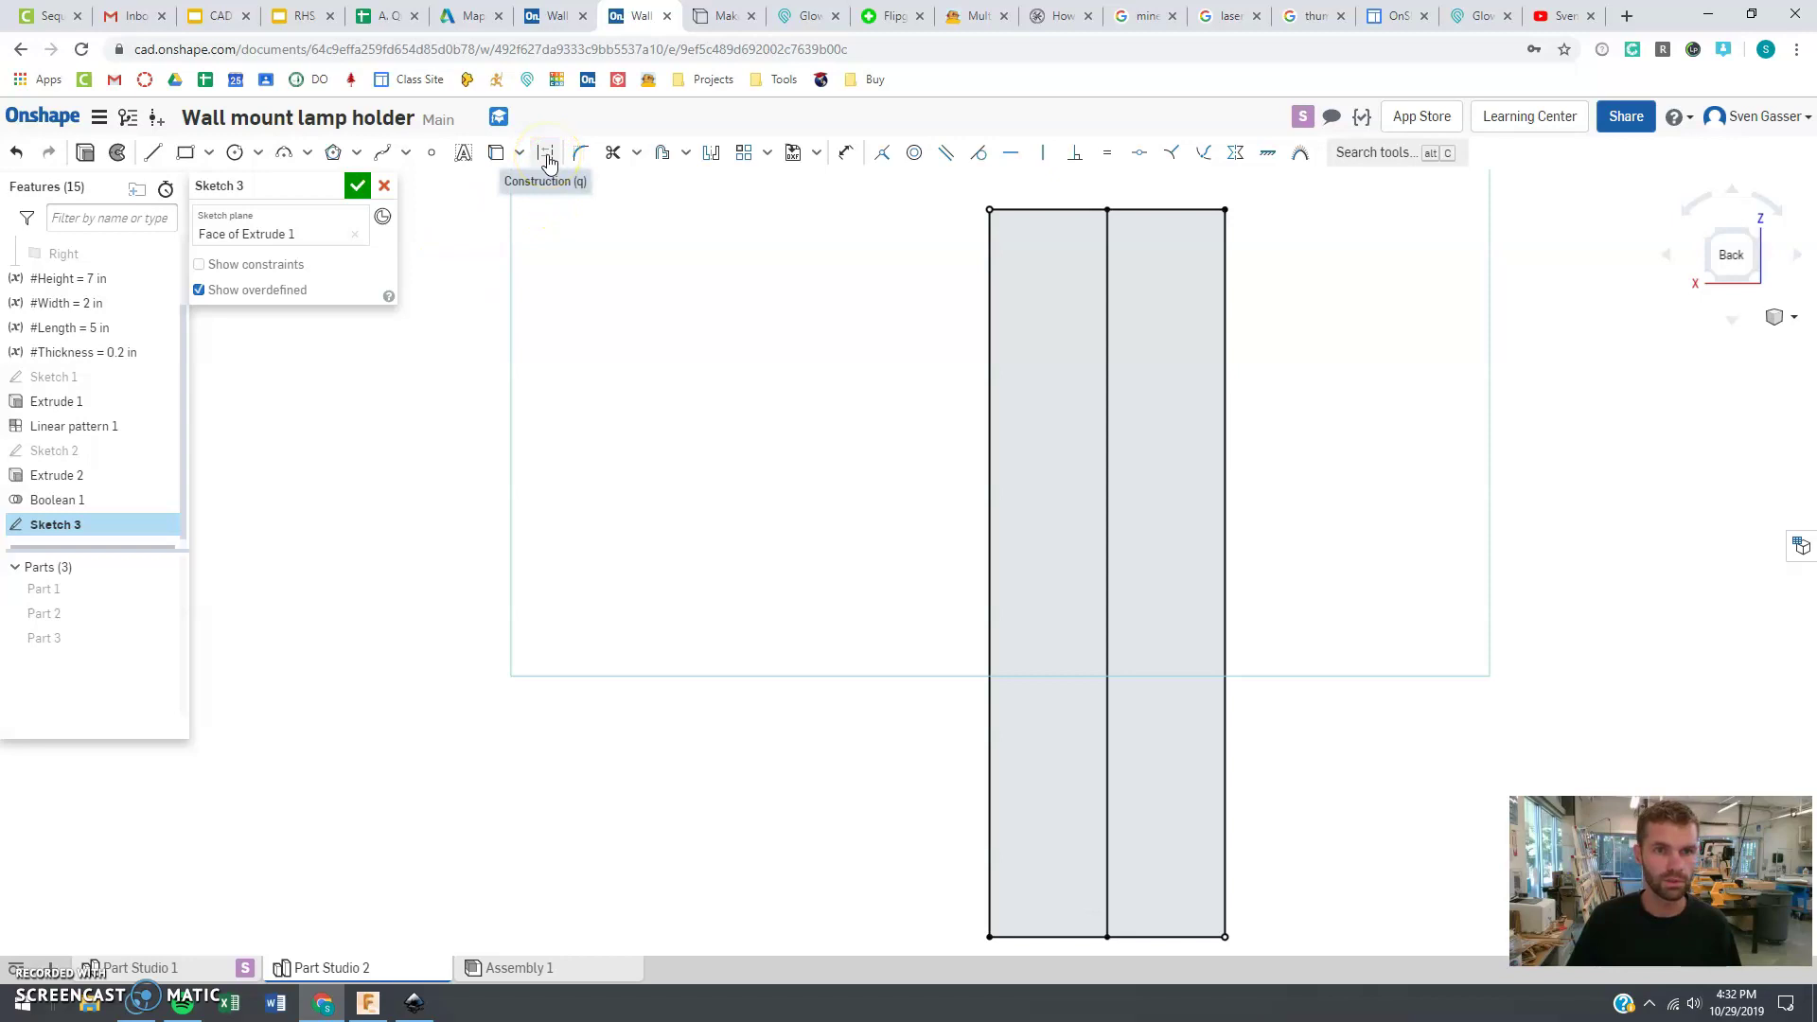
pyautogui.click(1107, 309)
pyautogui.click(982, 371)
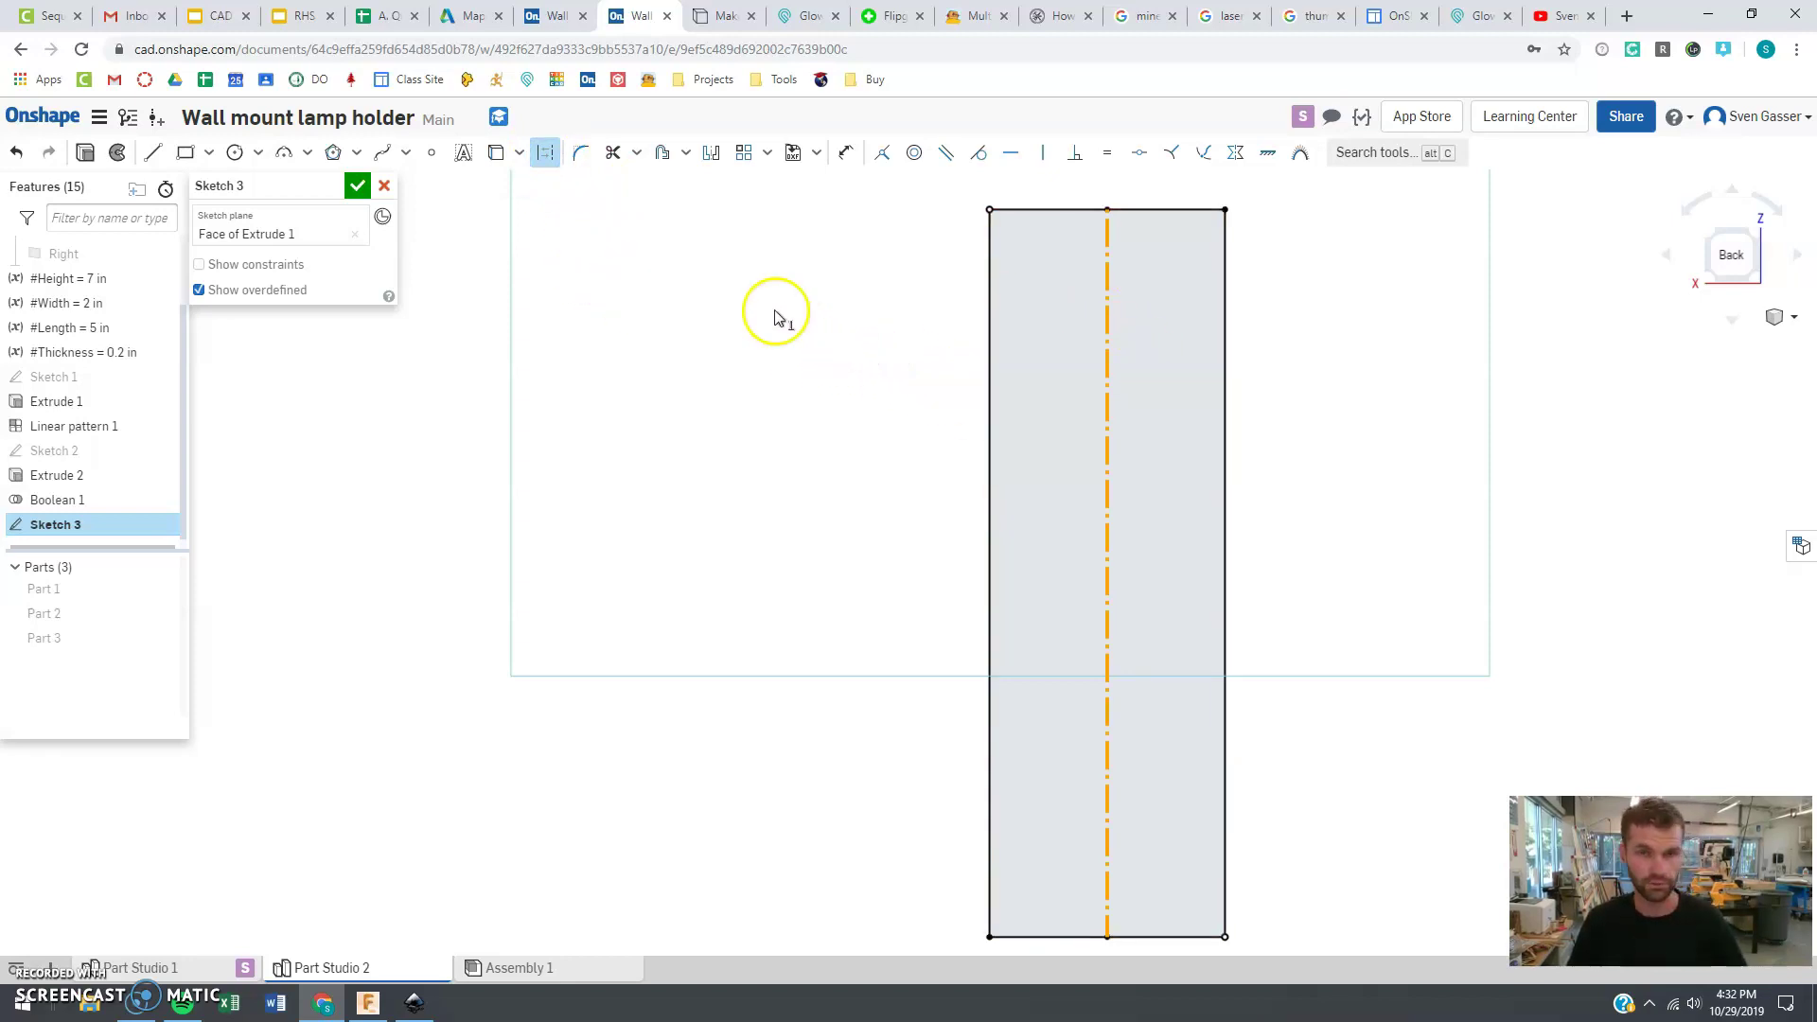
# Sketch a screw-hole circle of 0.125 in diameter inside the rectangle near its upper left corner
pyautogui.click(235, 152)
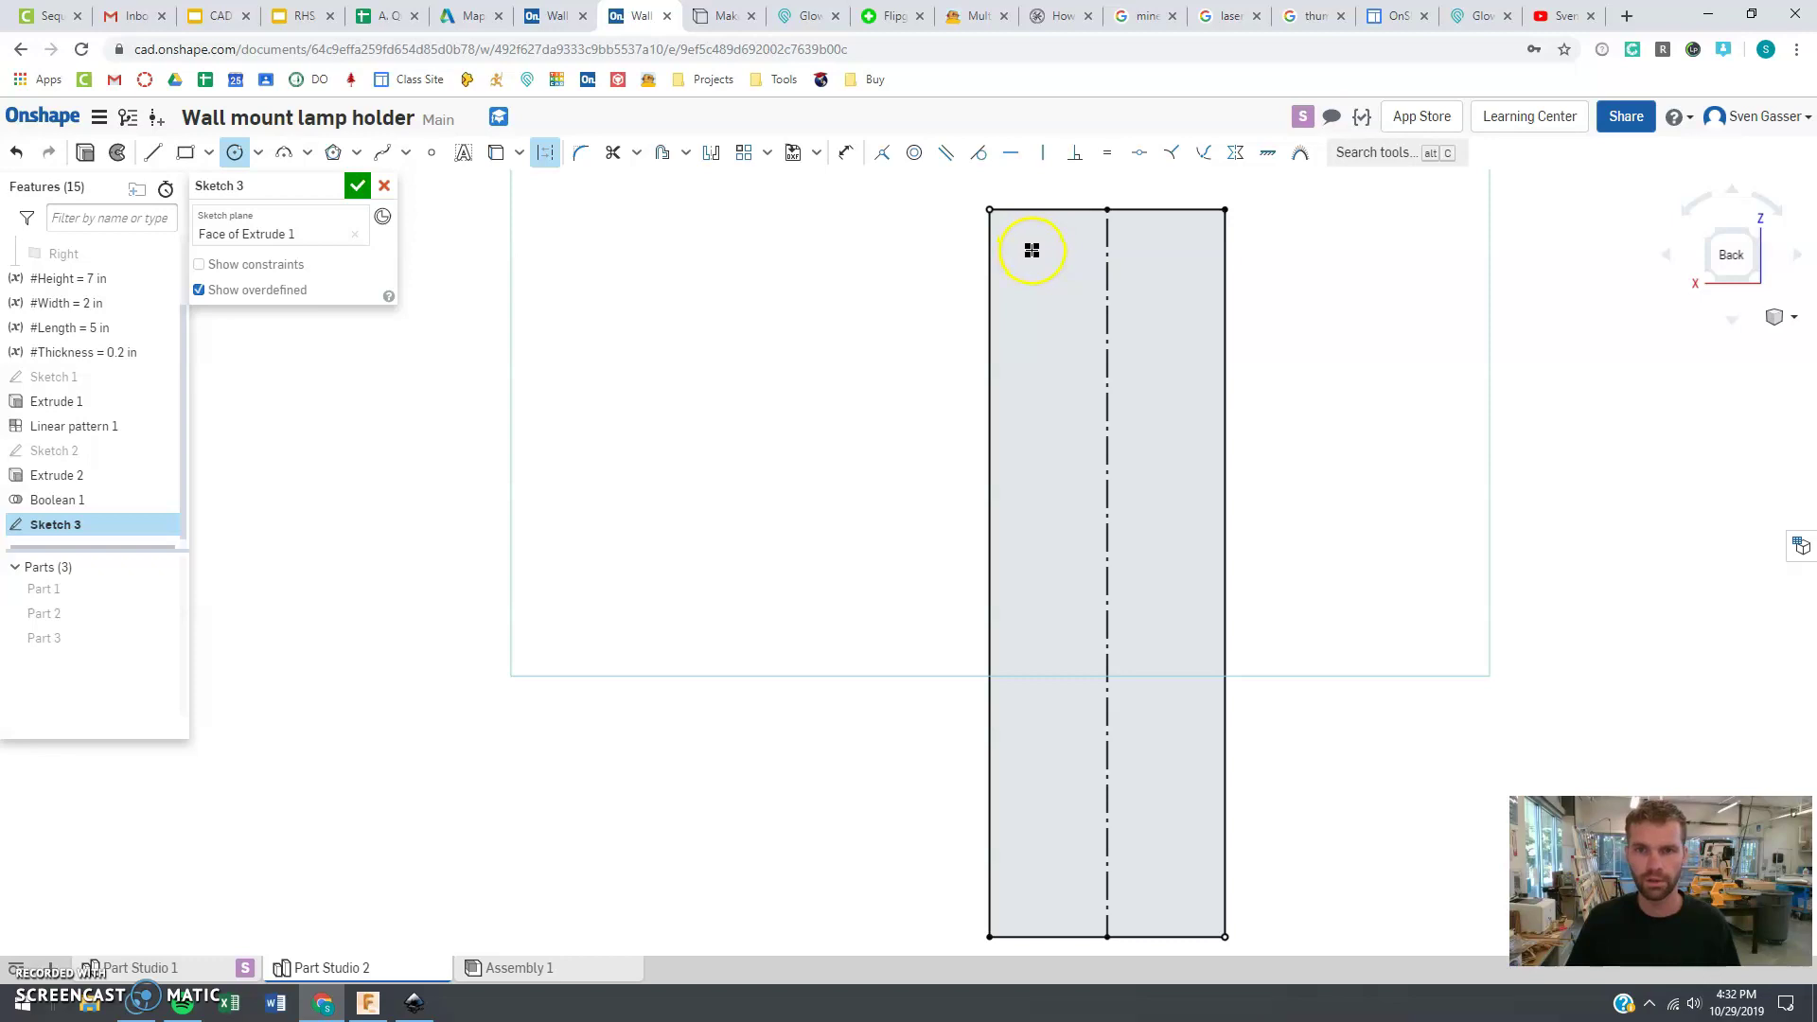
pyautogui.click(1031, 251)
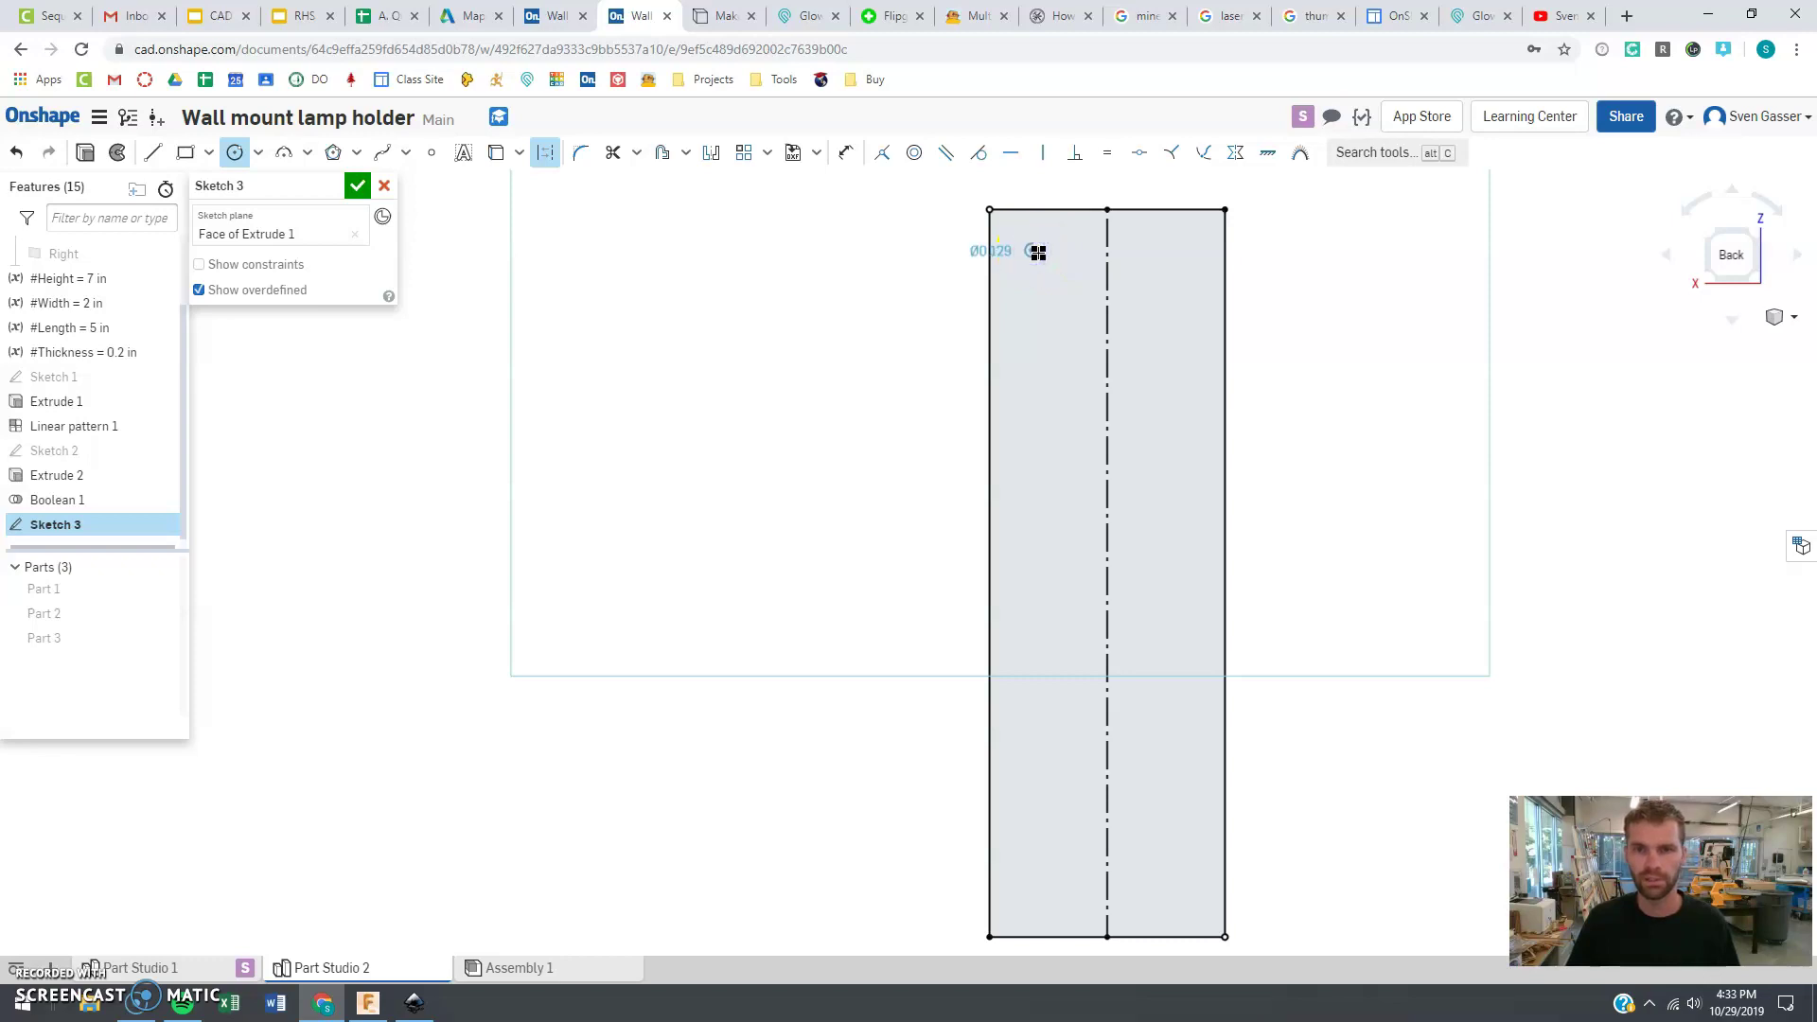
pyautogui.click(1039, 251)
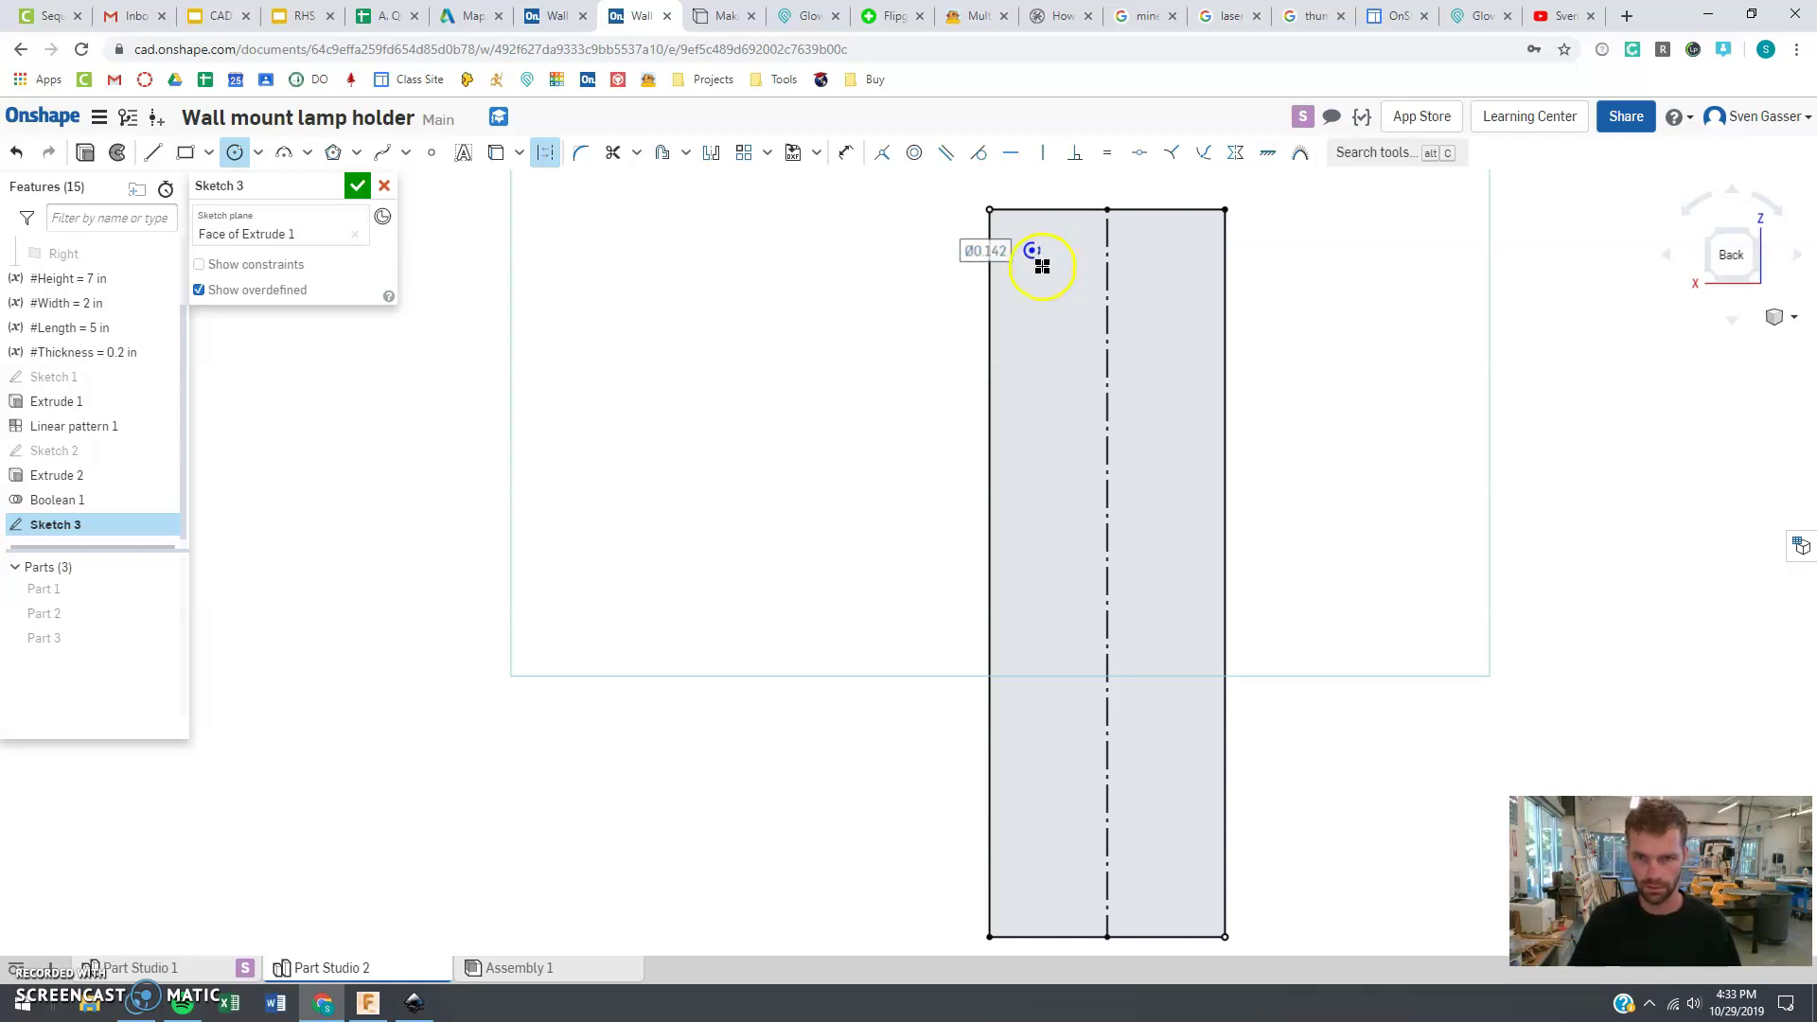
pyautogui.write('.1')
pyautogui.press('Return')
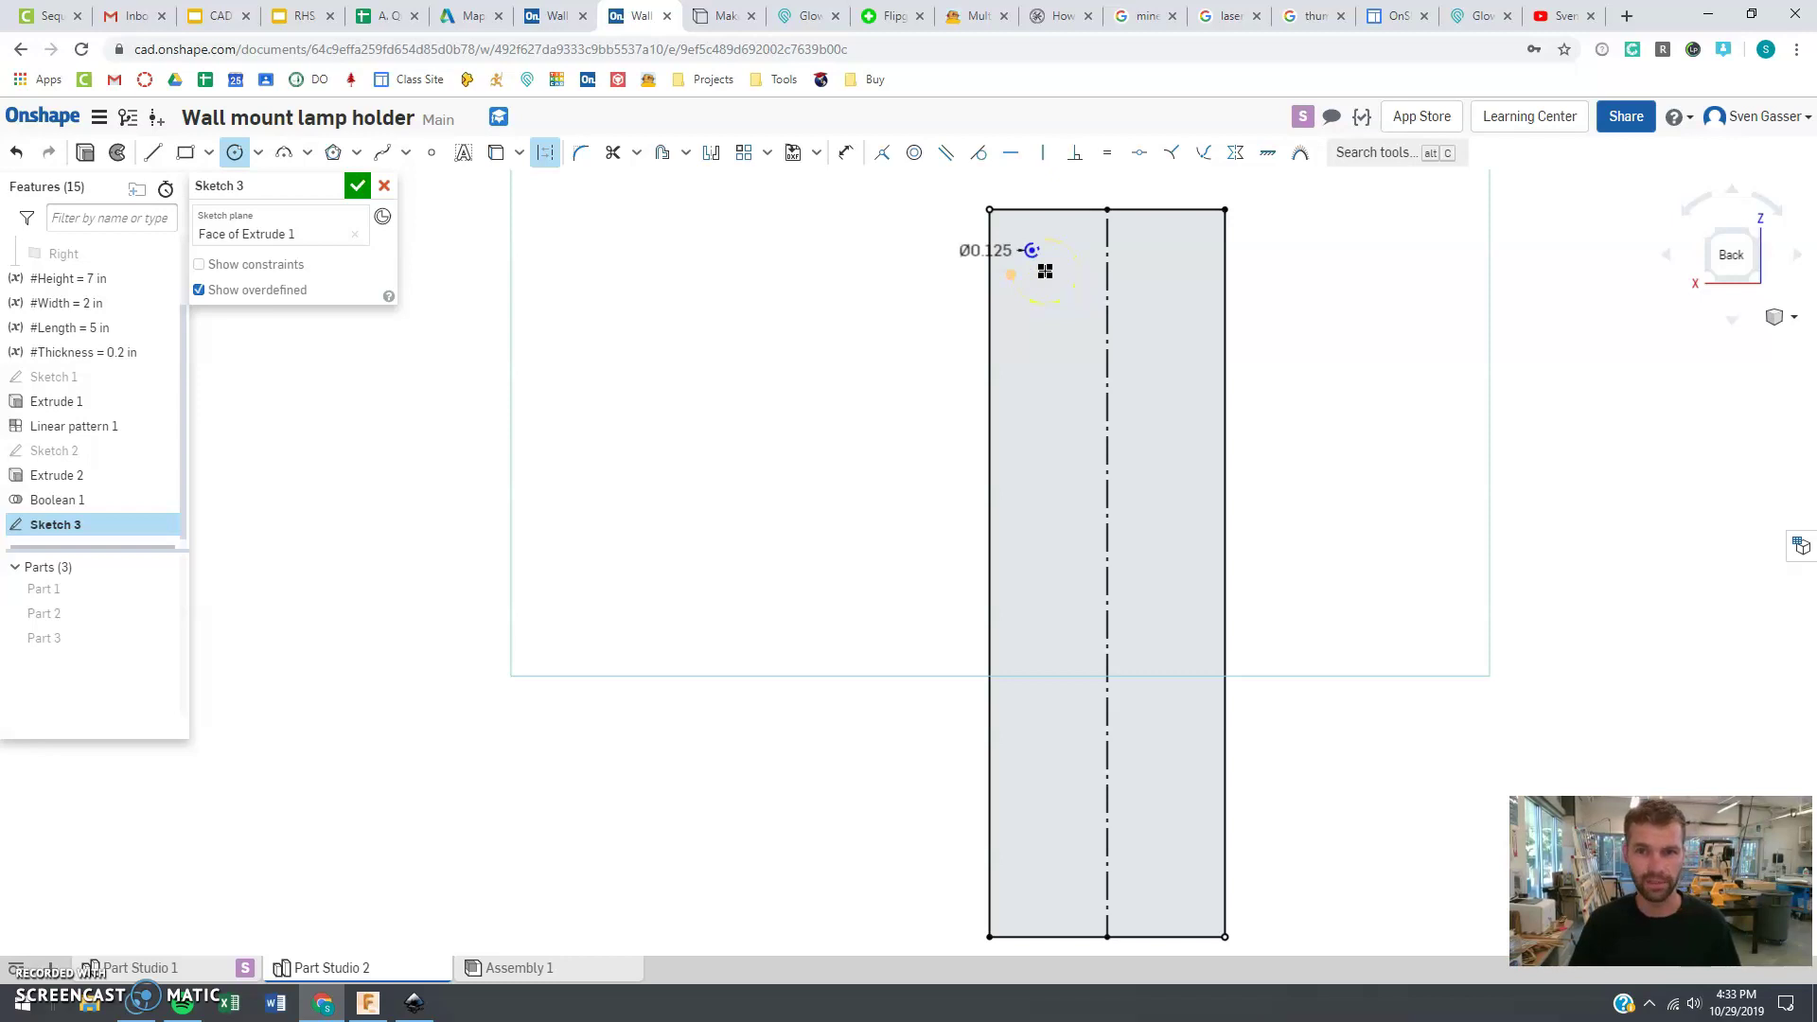
pyautogui.press('Escape')
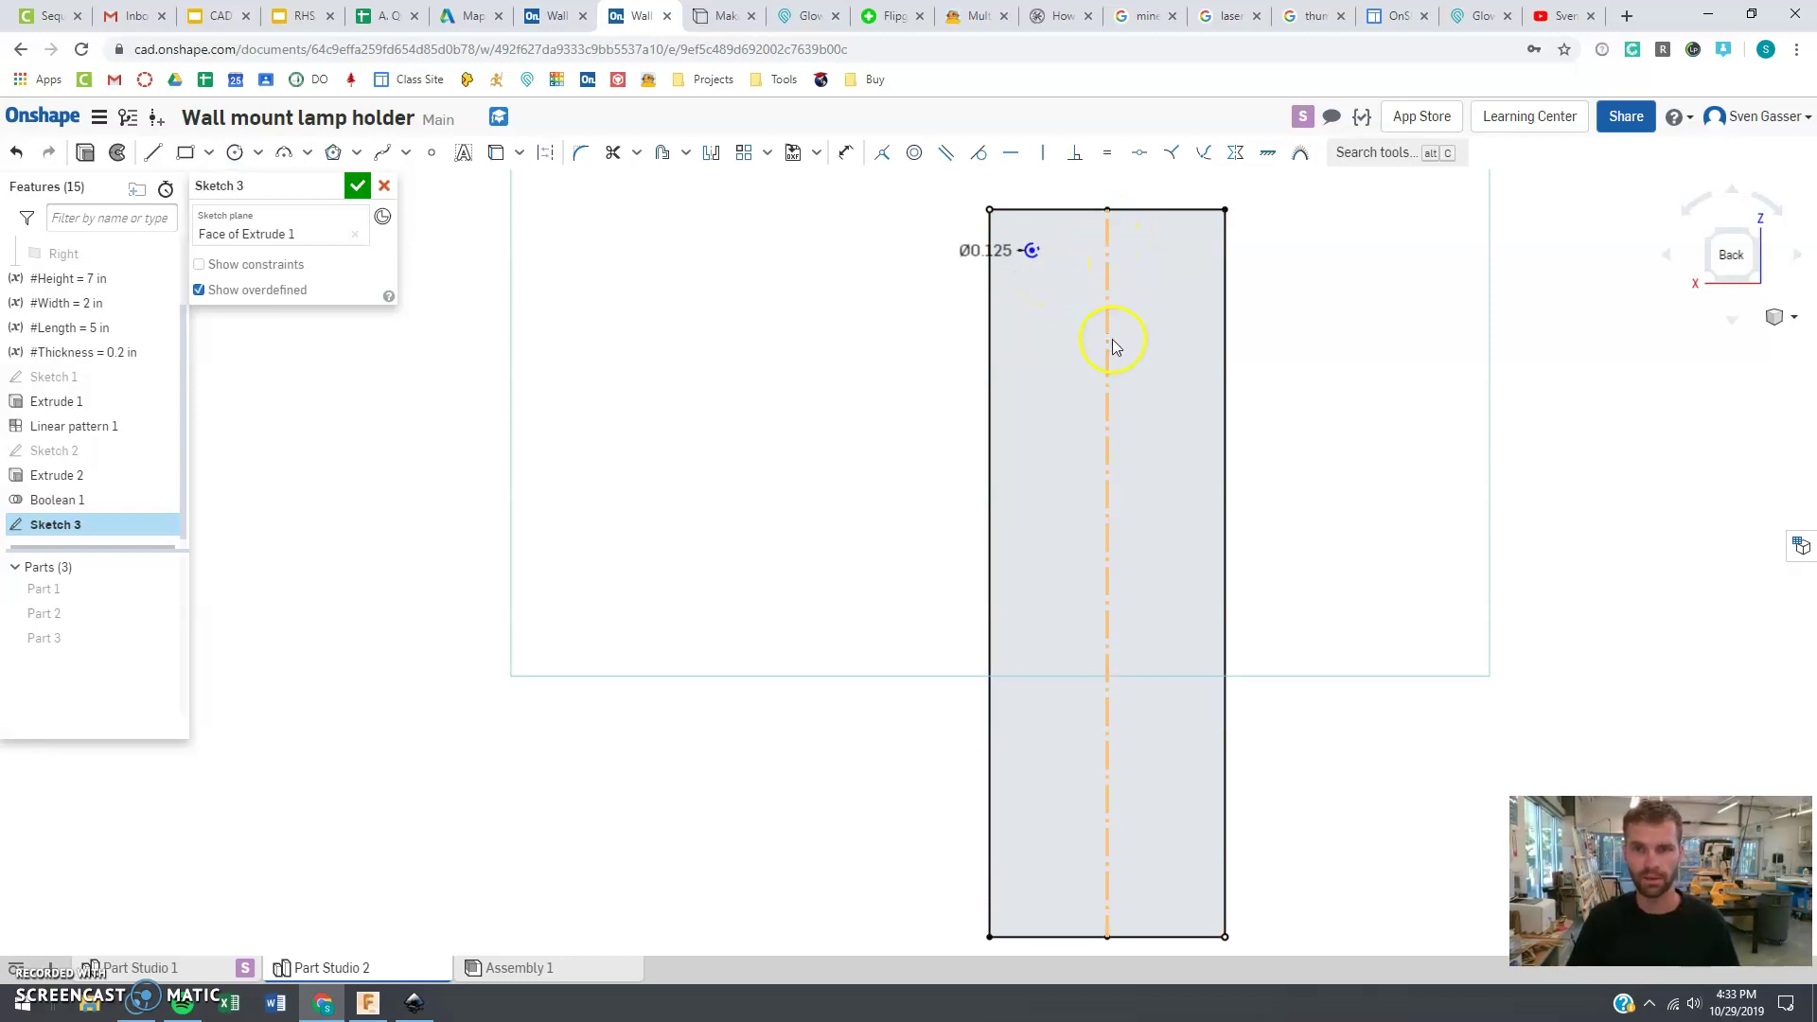
# Sketch half a tab on the rectangle's upper edge, about 0.175 in tall and 0.35 in wide, ending in line with the centerline
pyautogui.scroll(-1, 1113, 203)
pyautogui.scroll(2, 1111, 185)
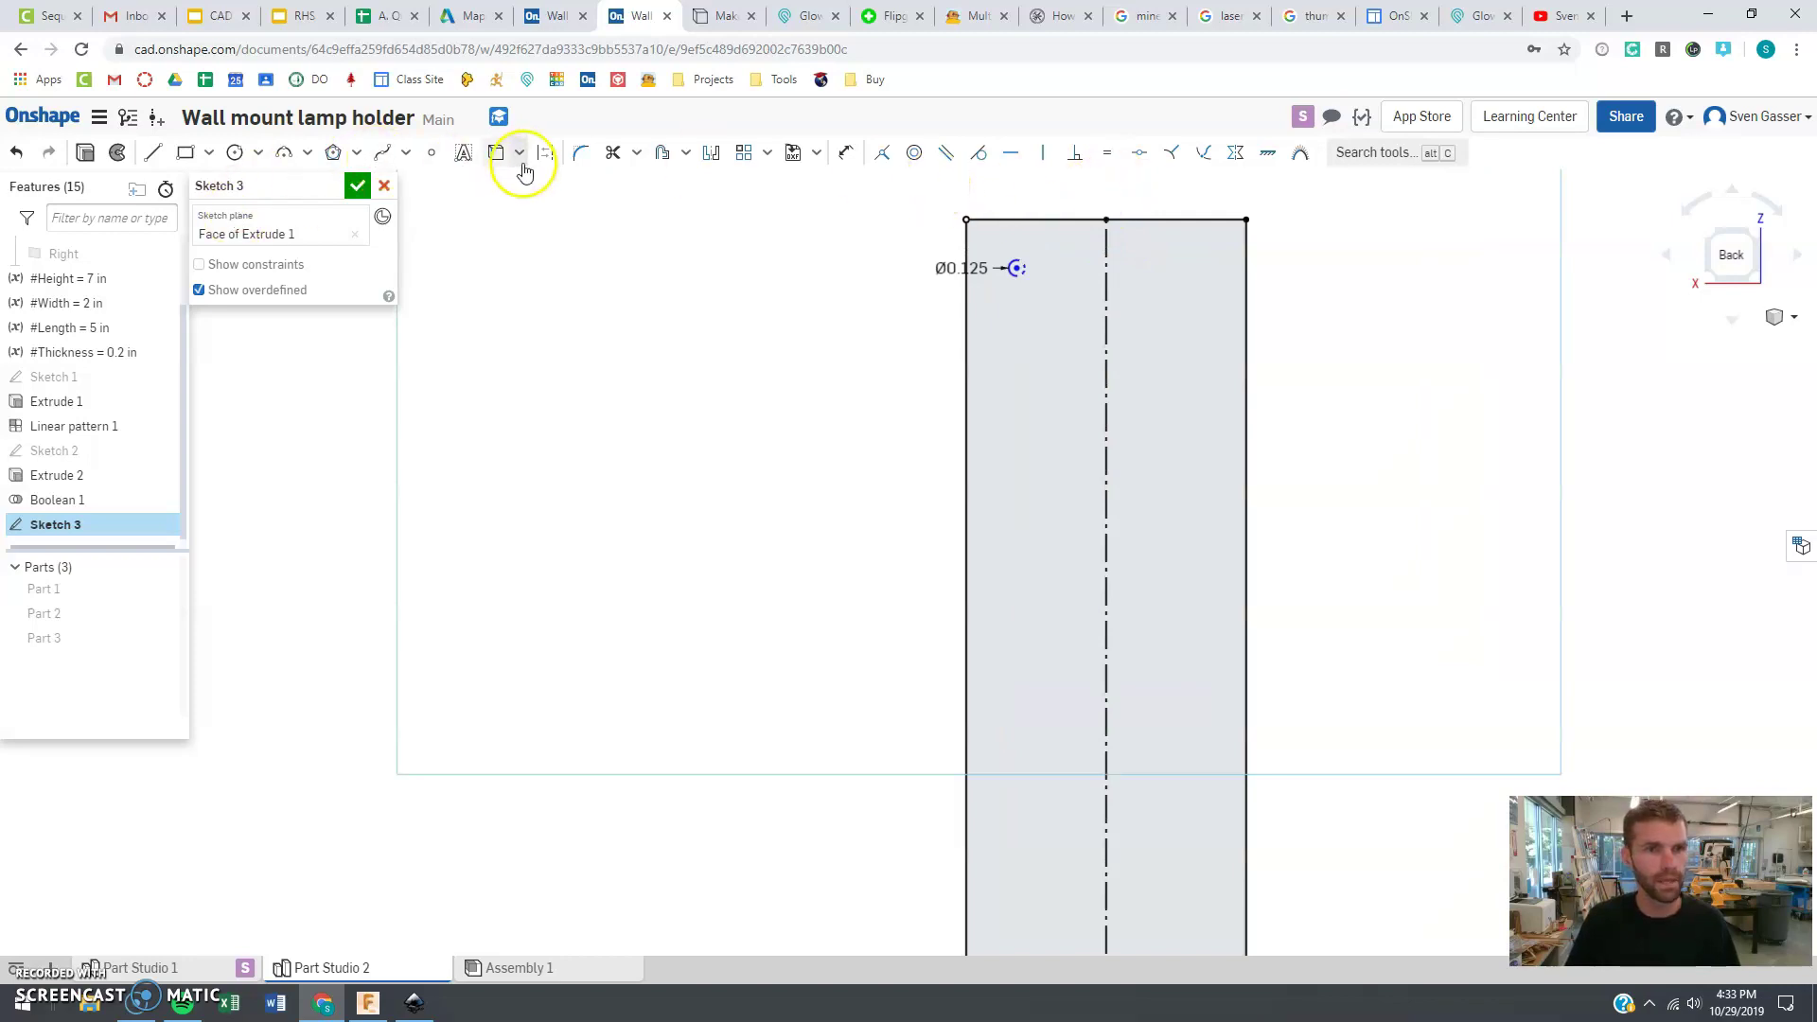
pyautogui.click(149, 153)
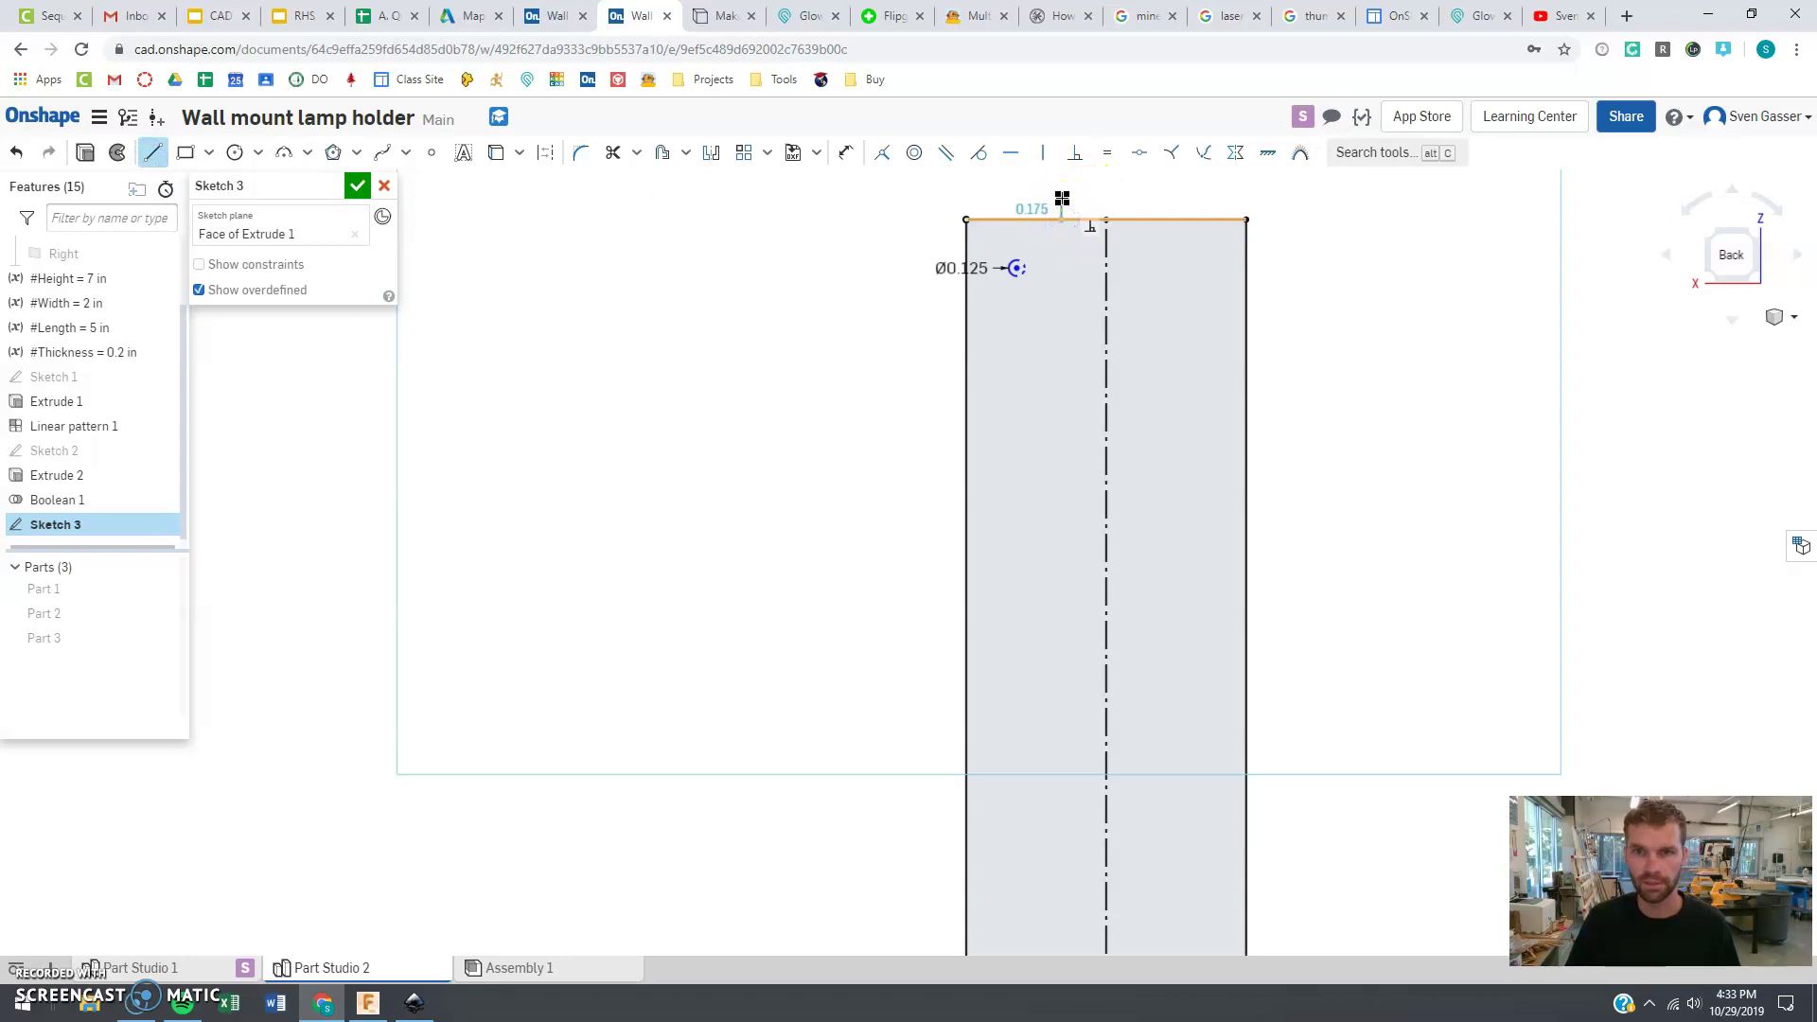
pyautogui.click(1062, 197)
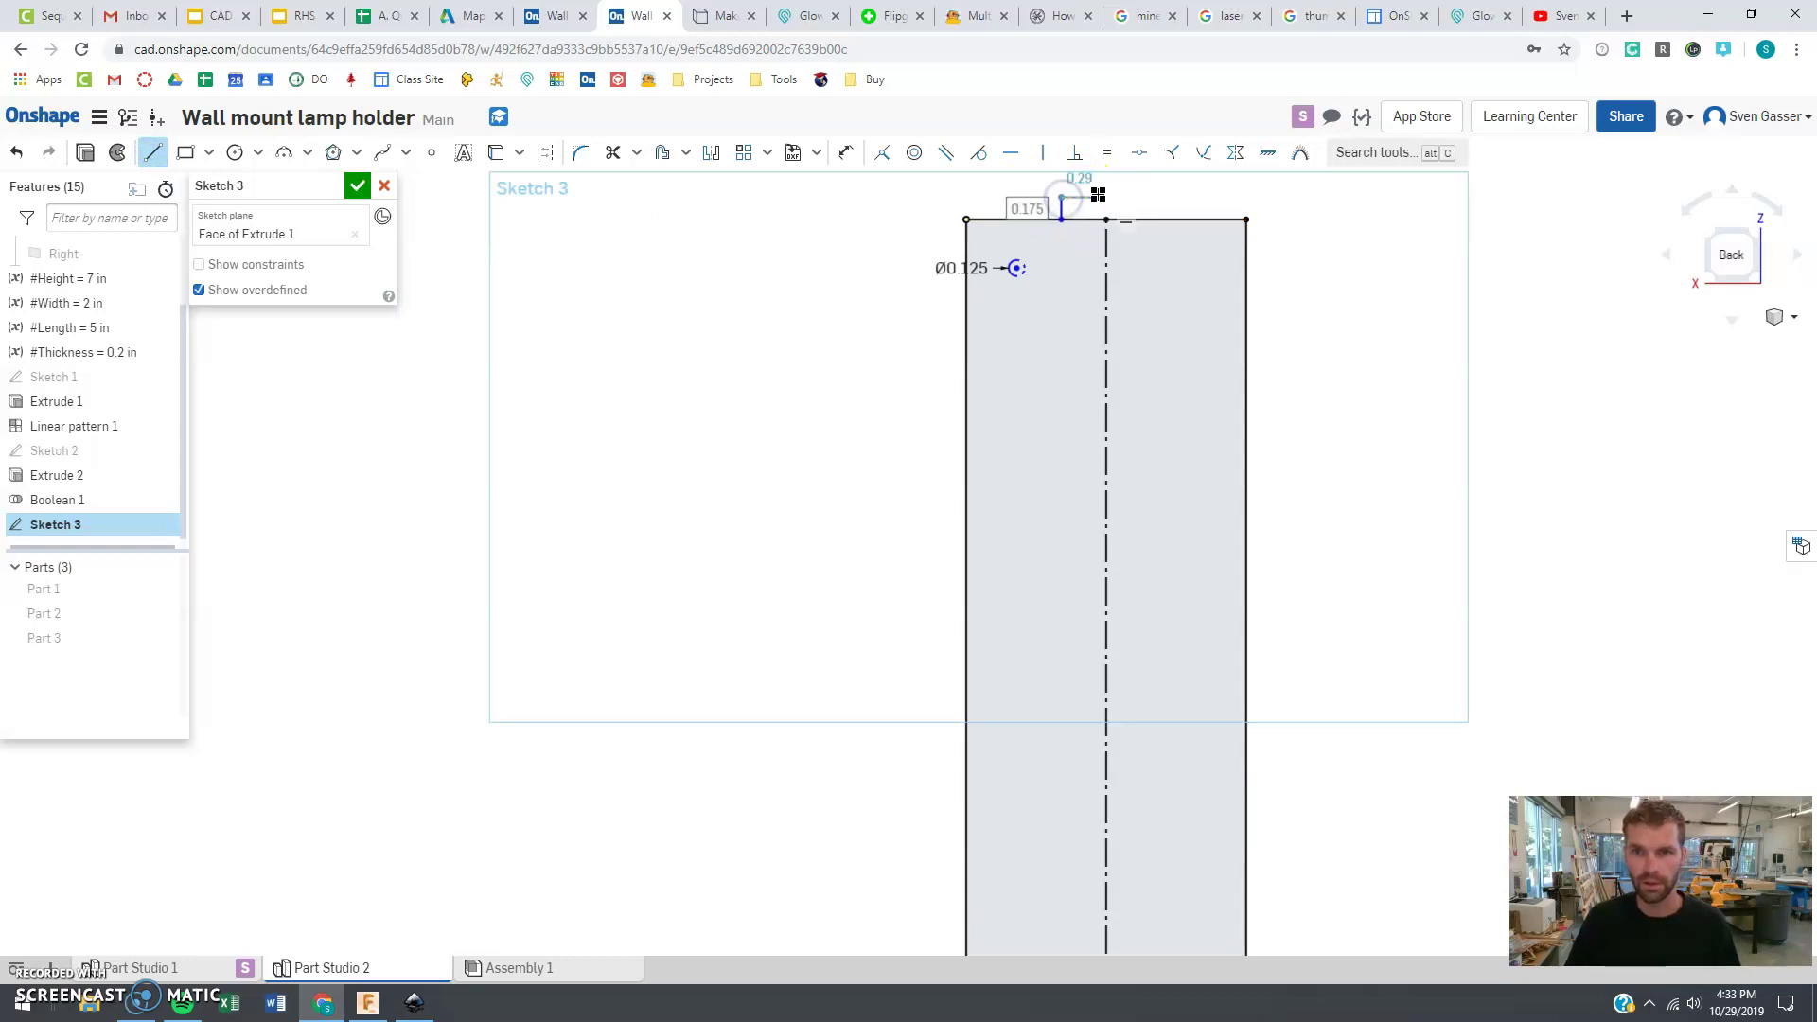
pyautogui.click(1106, 196)
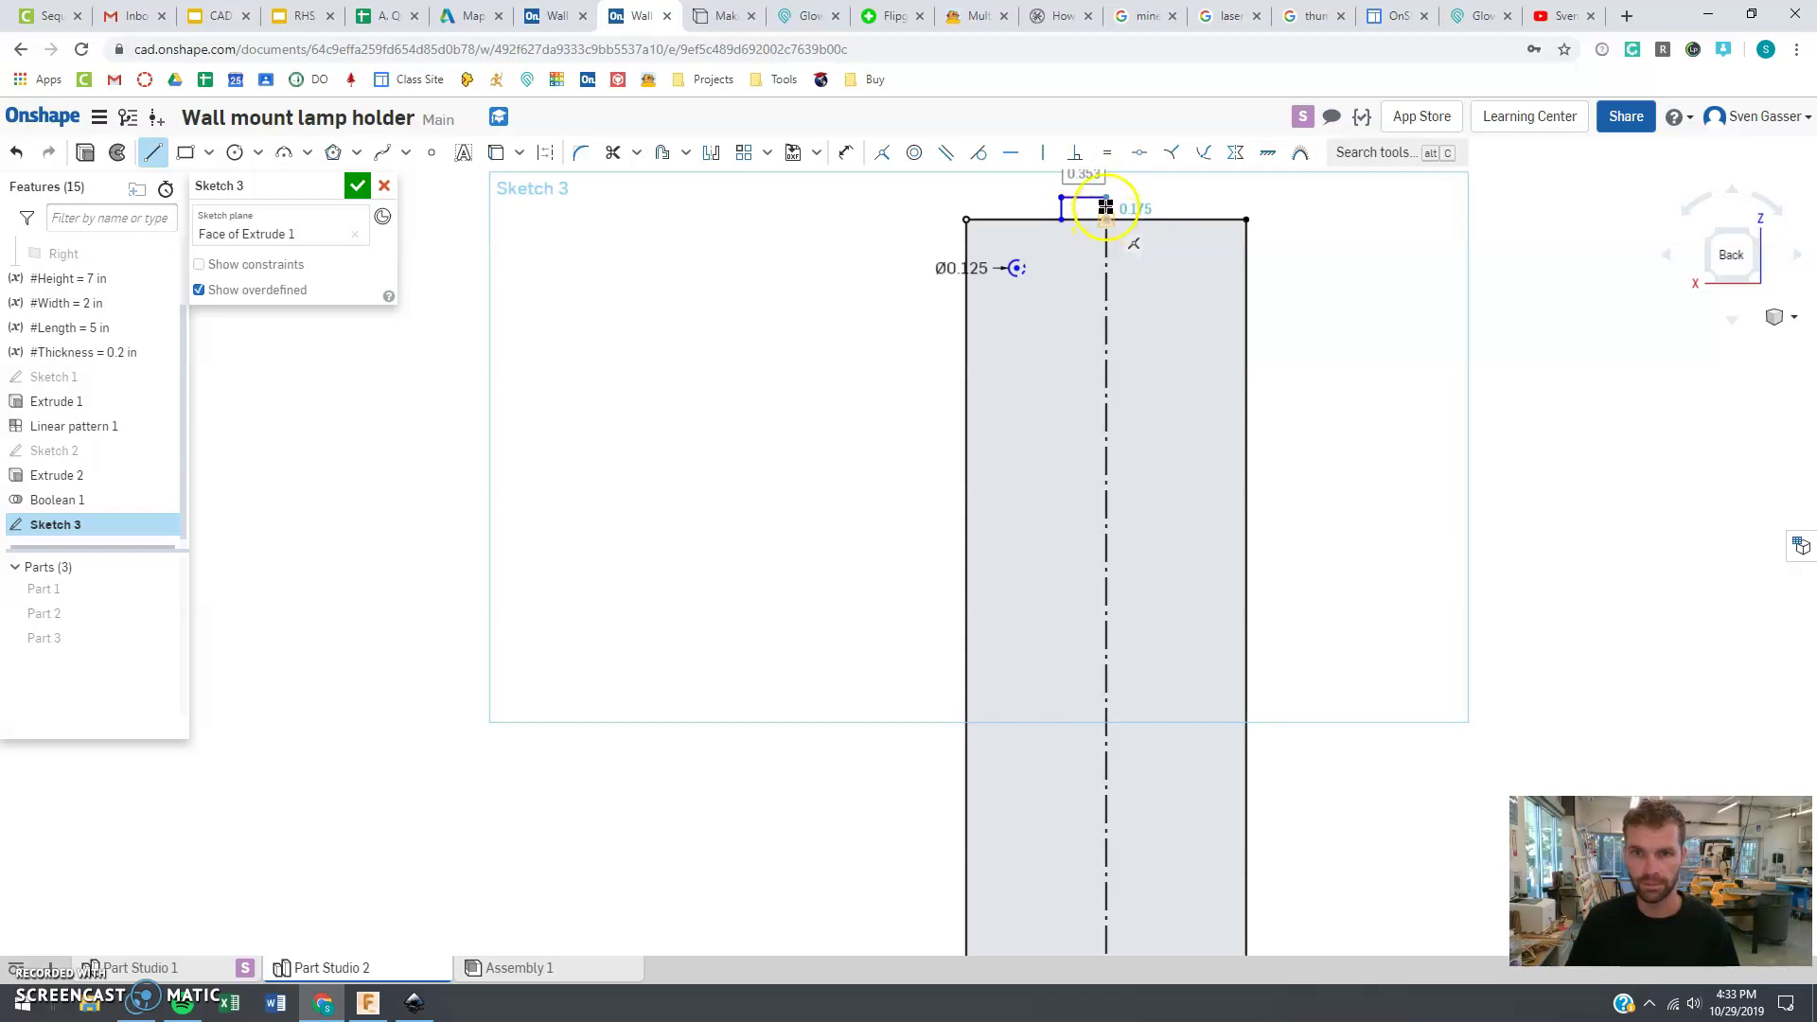
pyautogui.press('Escape')
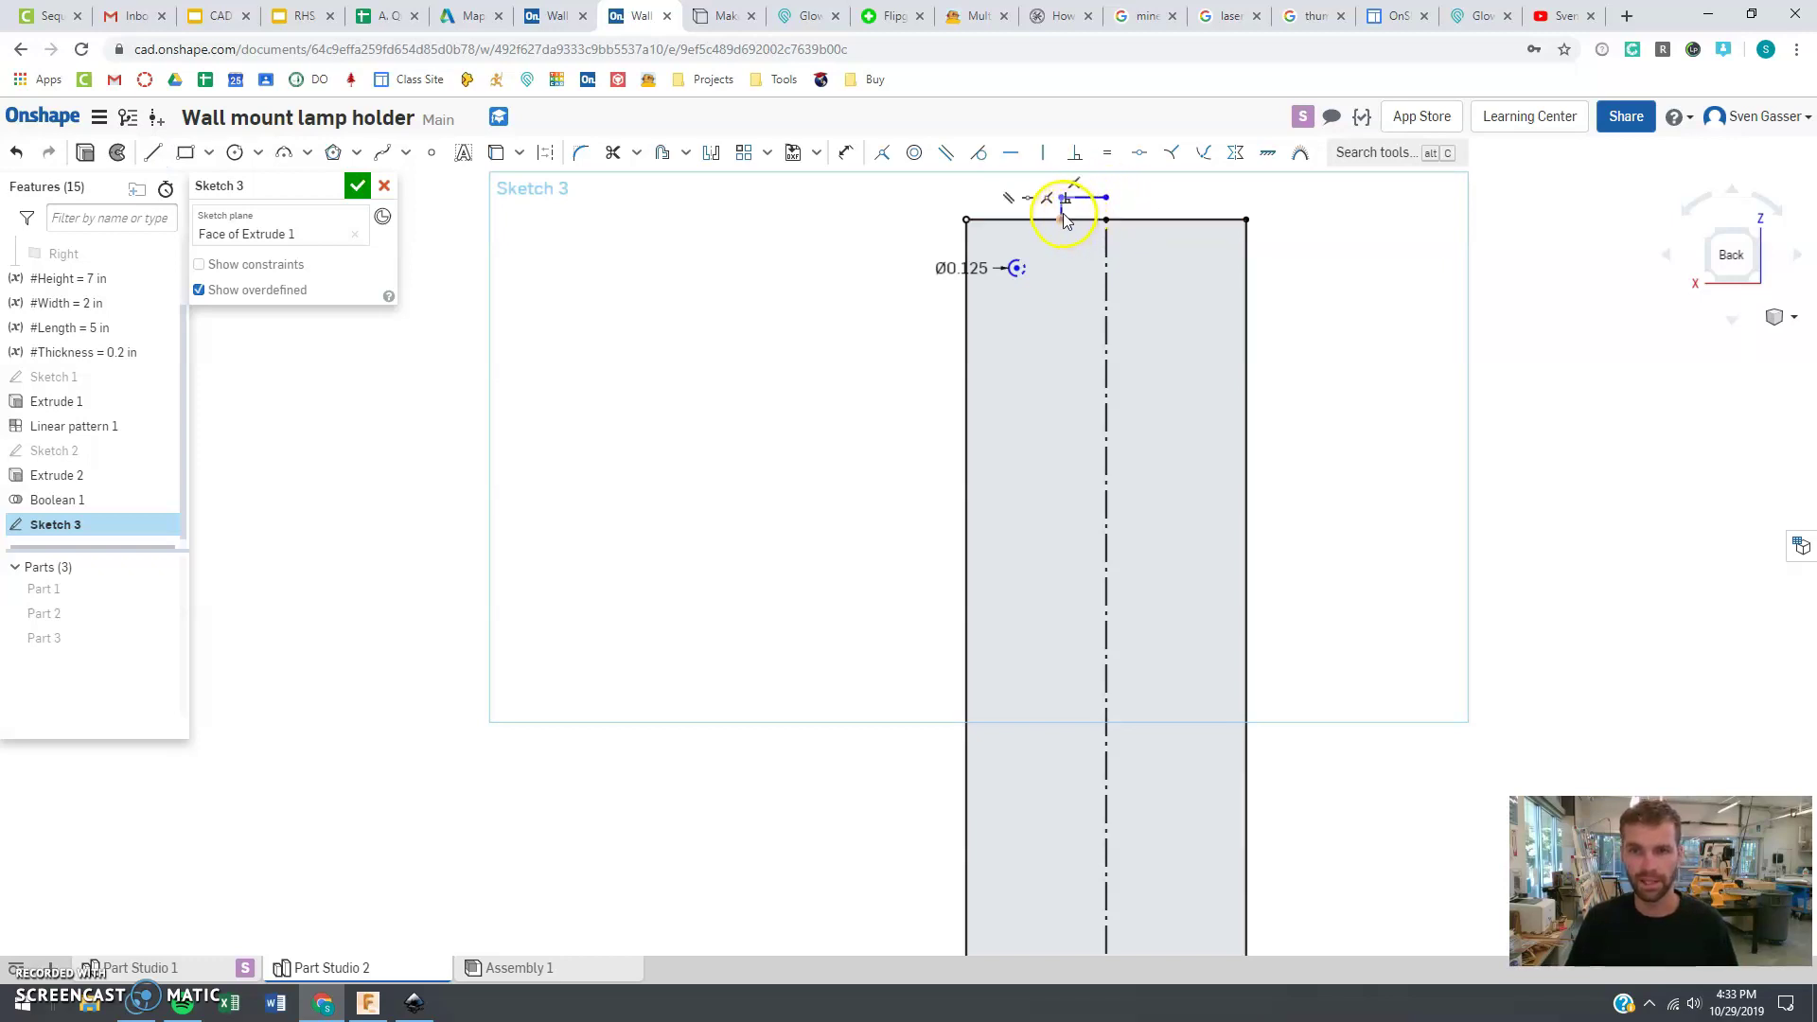
# Mirror the half-tab lines and the screw-hole circle about the vertical construction centerline
pyautogui.scroll(-2, 882, 326)
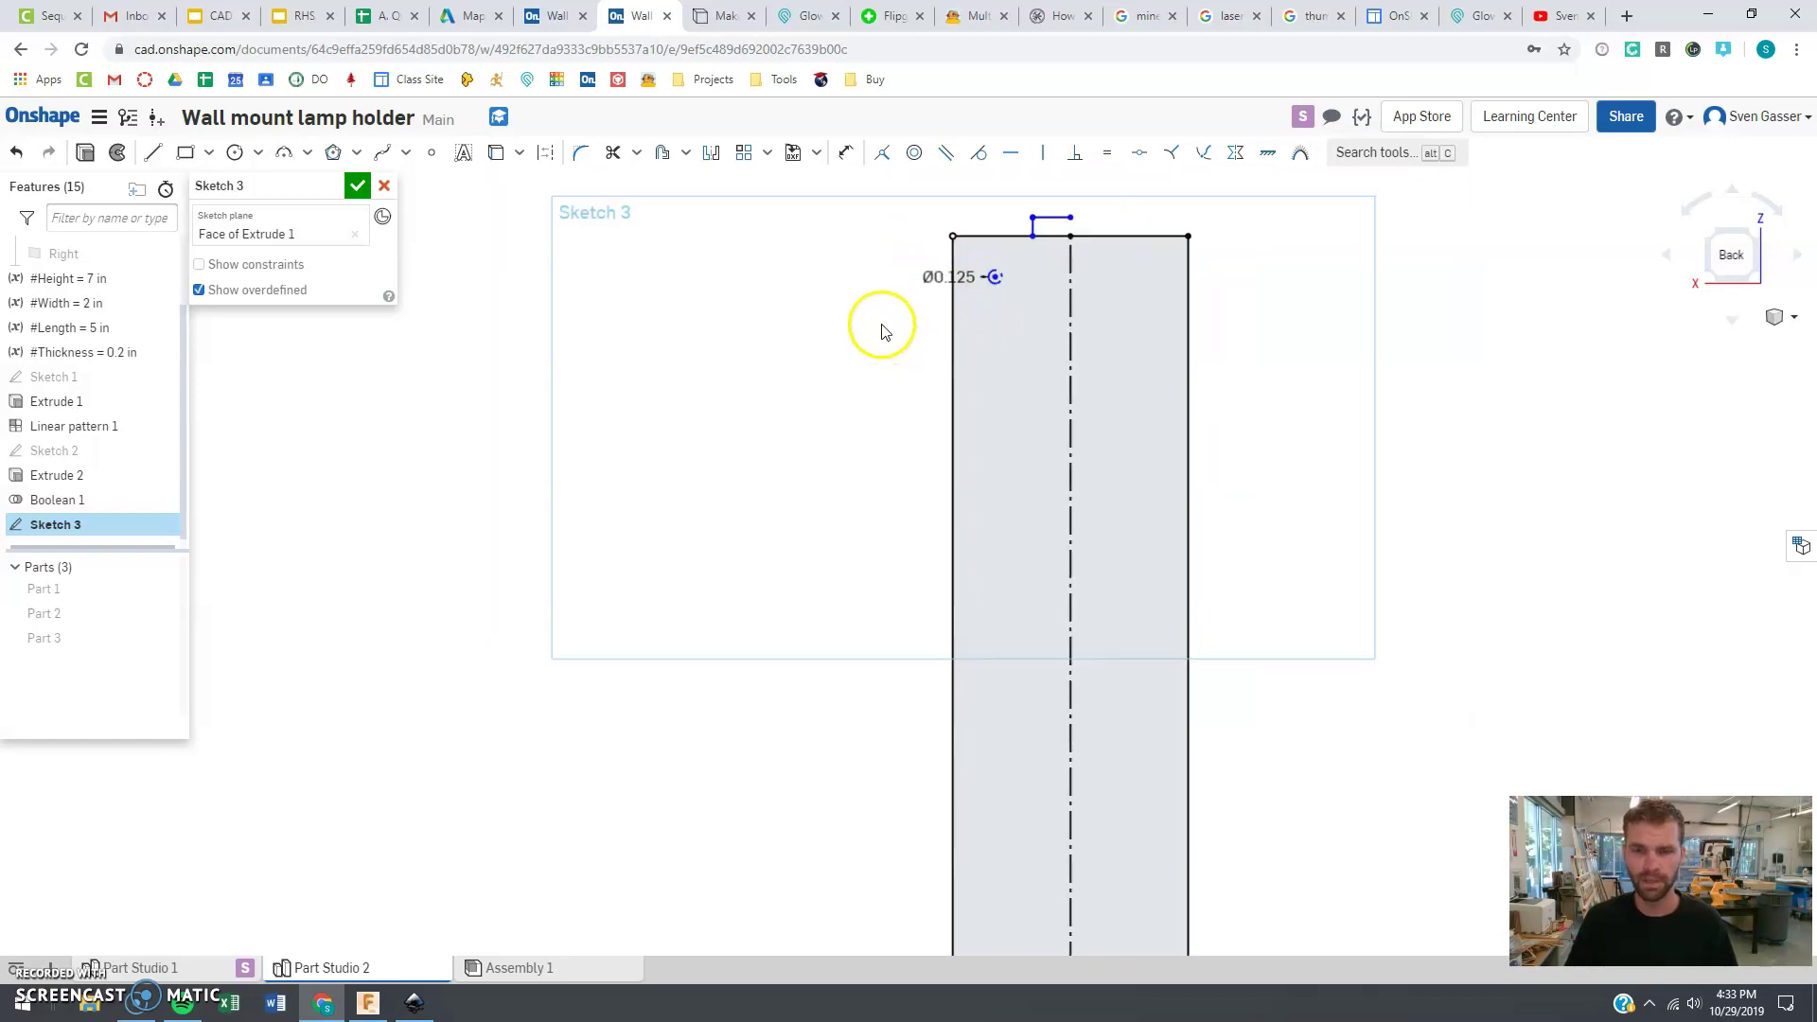
pyautogui.scroll(2, 1015, 235)
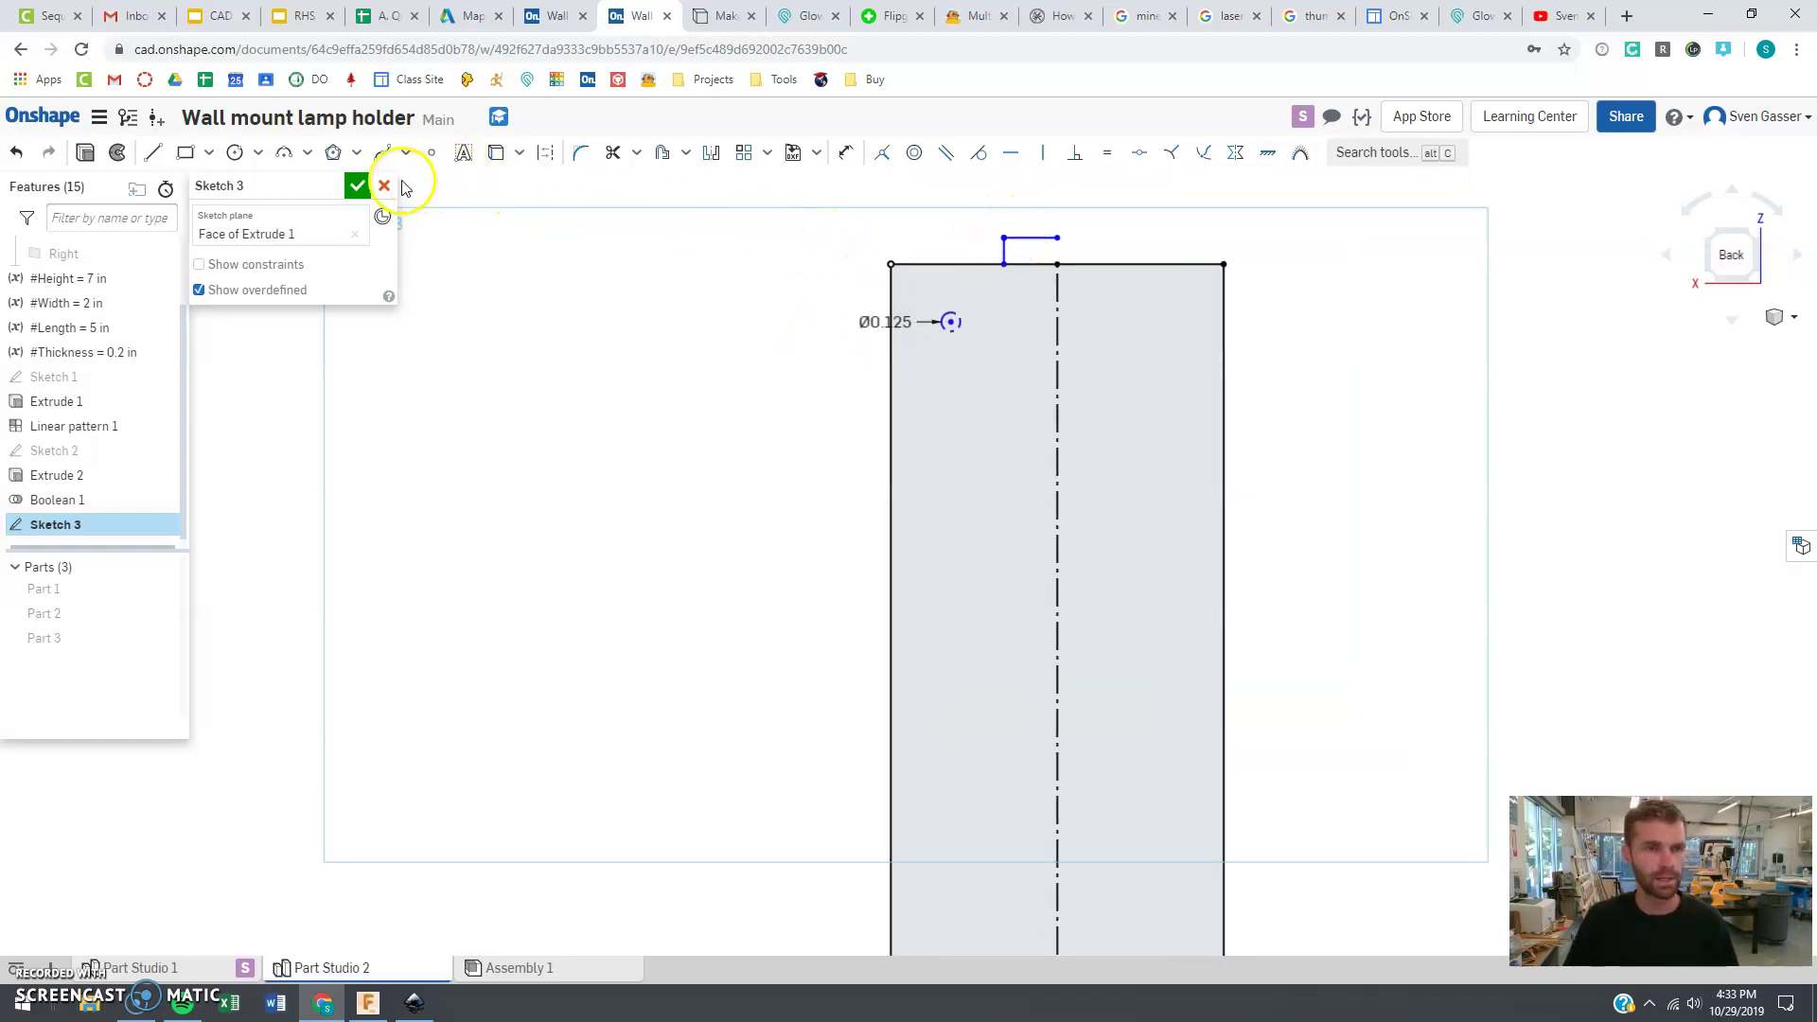
pyautogui.click(711, 157)
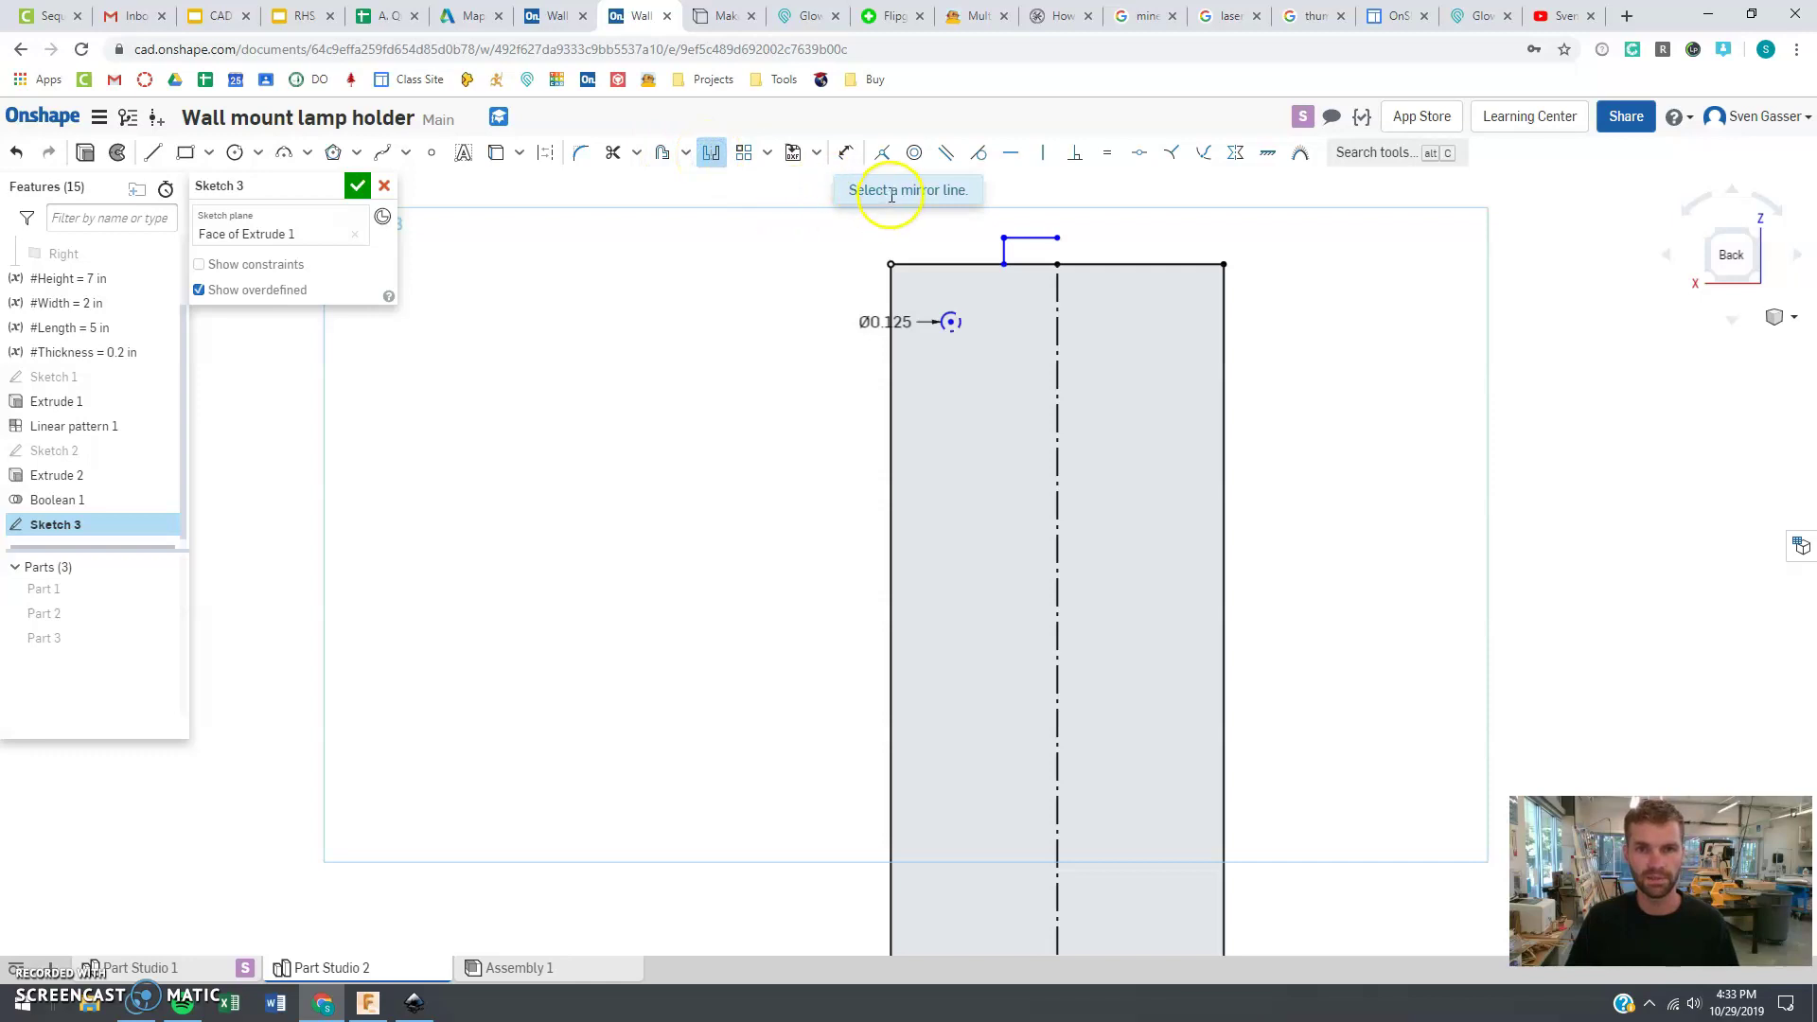
pyautogui.click(1057, 376)
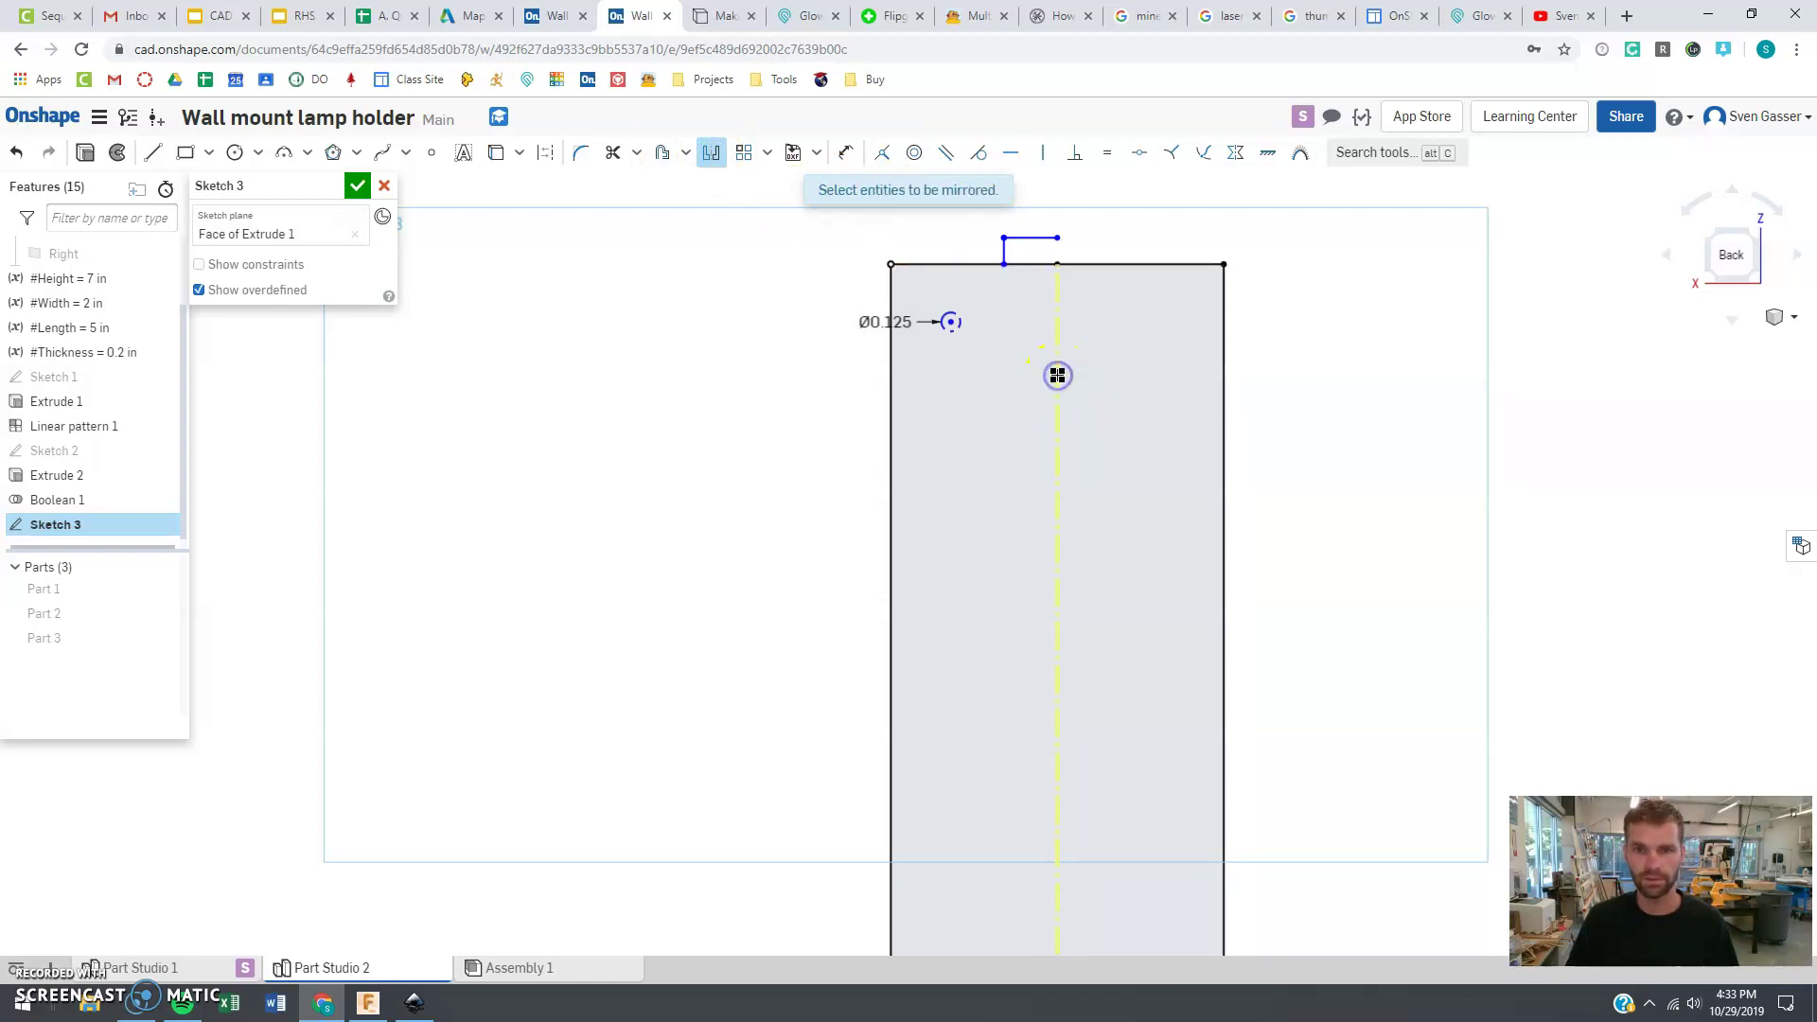
pyautogui.click(1002, 253)
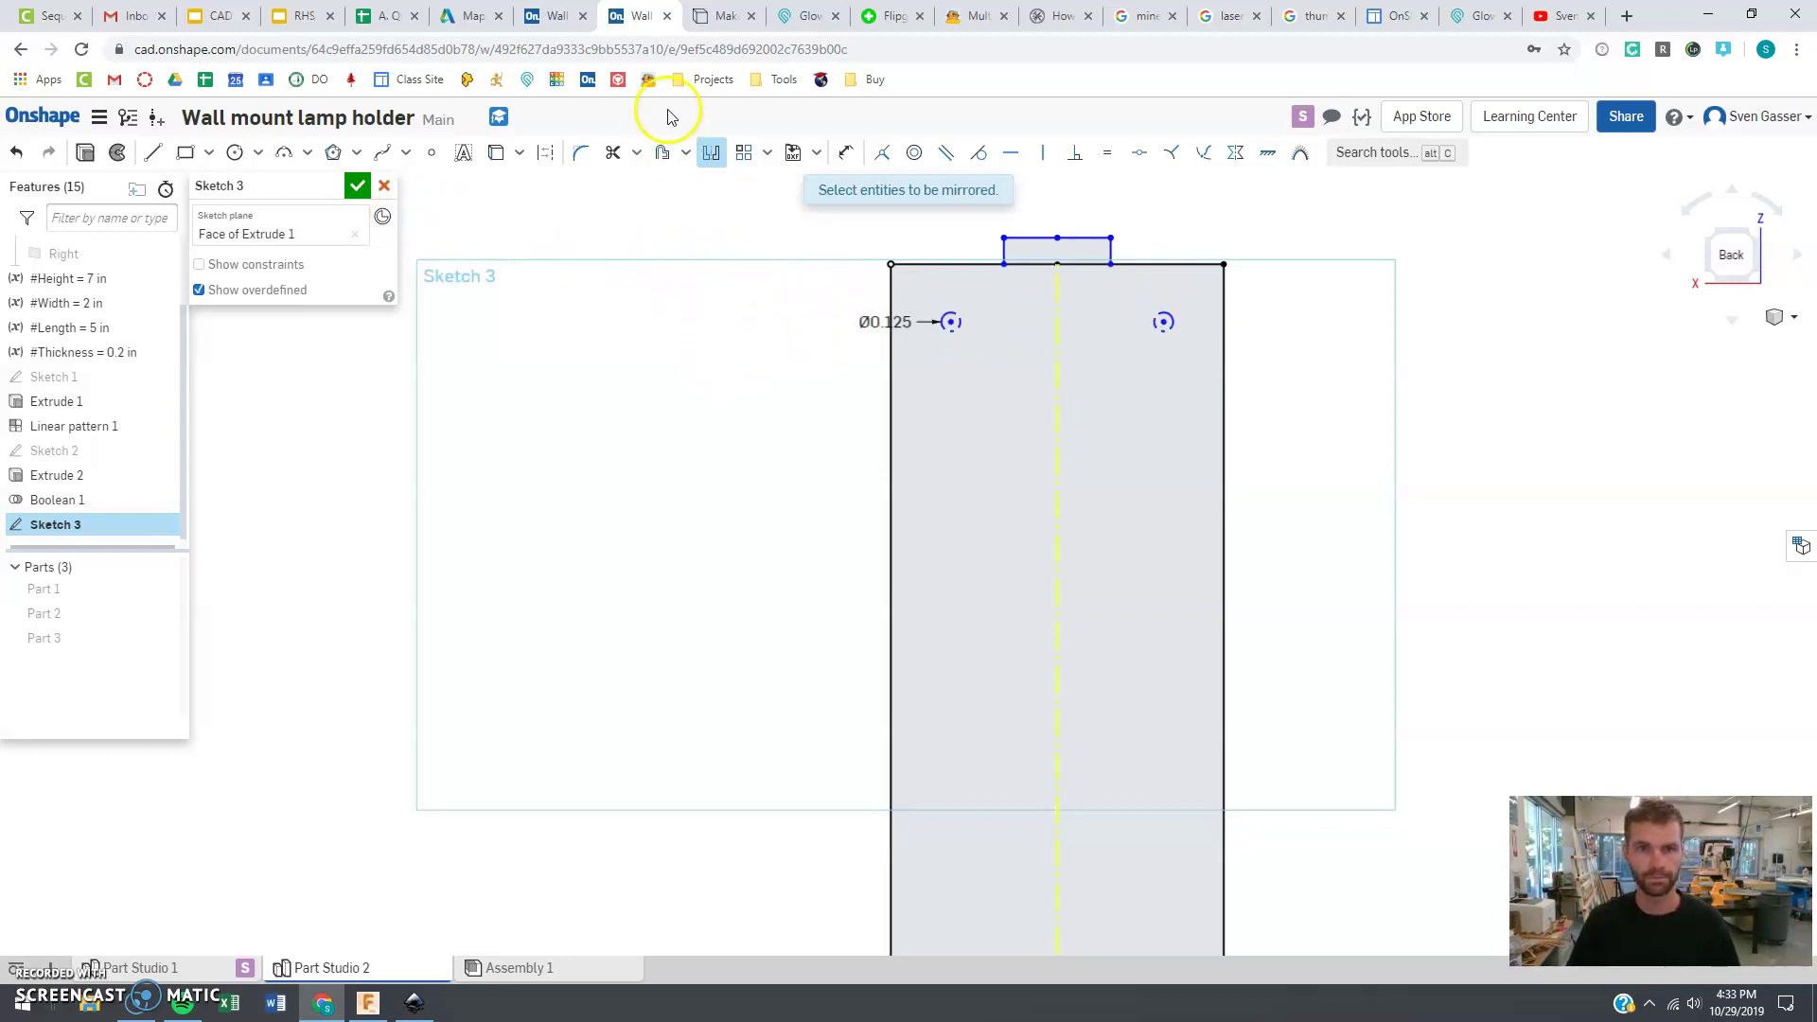
pyautogui.click(711, 153)
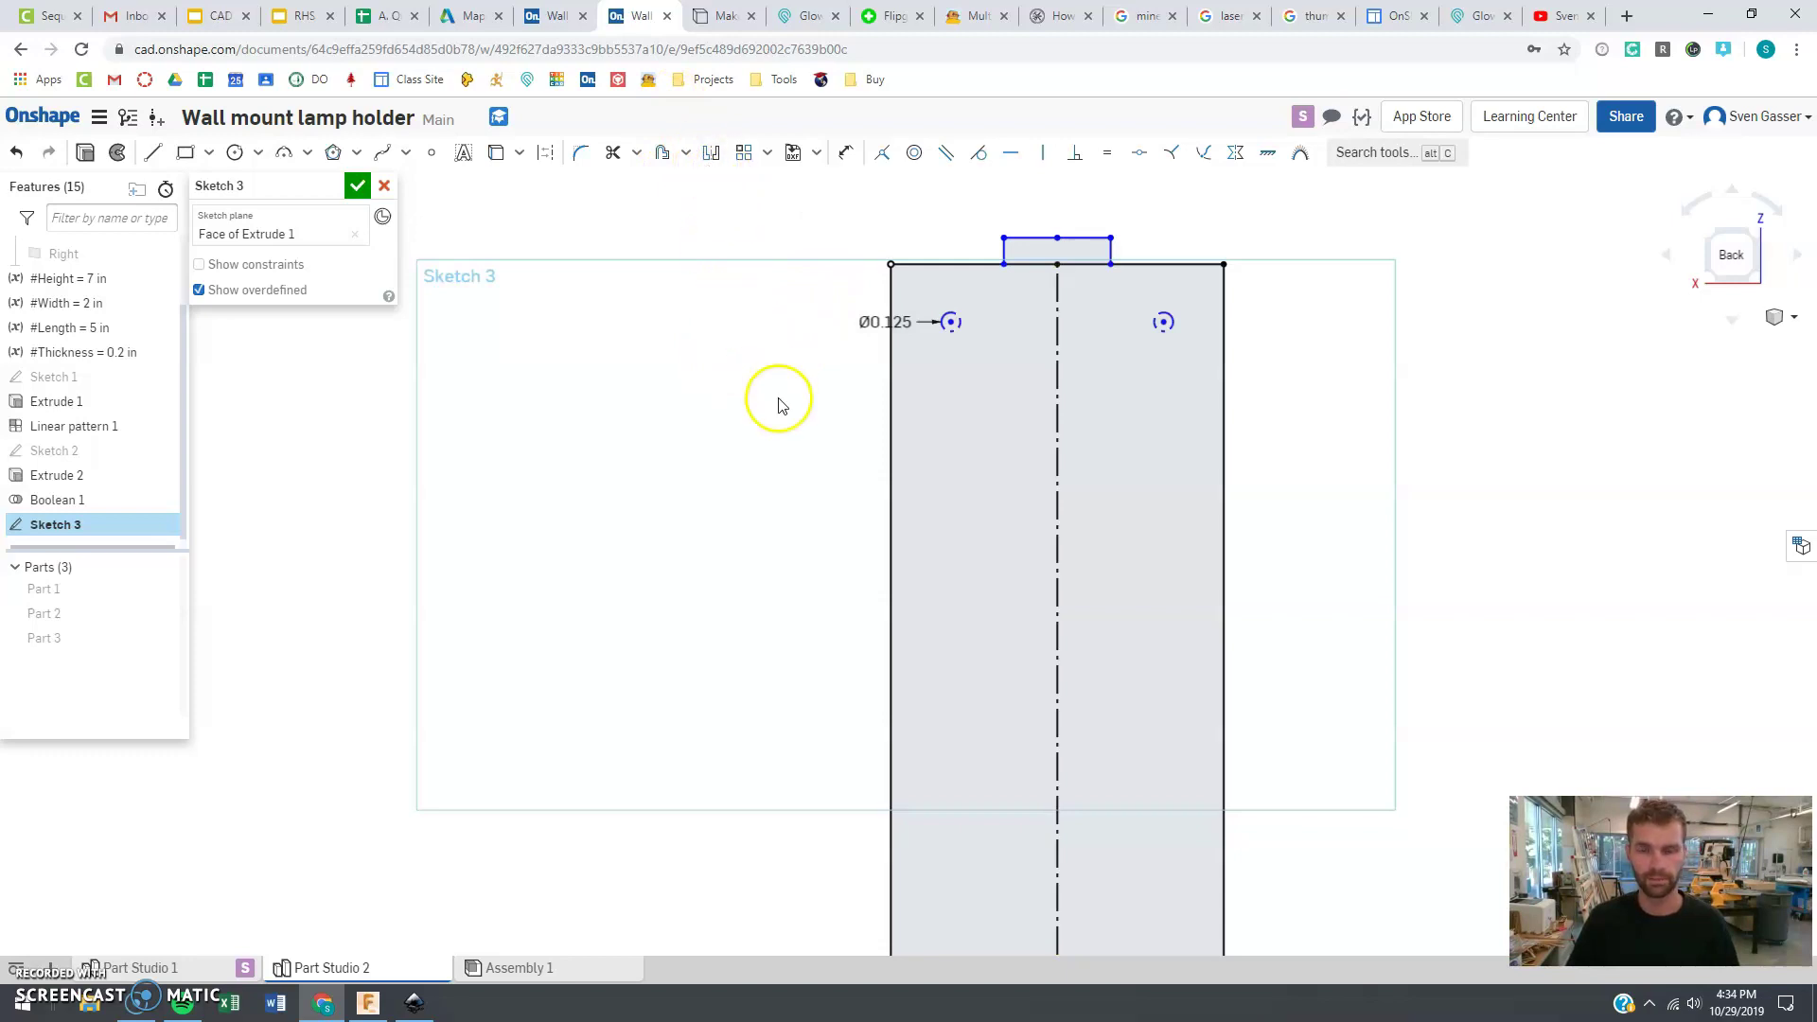
# Trim away the portion of the rectangle's upper edge that runs beneath the tab
pyautogui.scroll(-1, 747, 386)
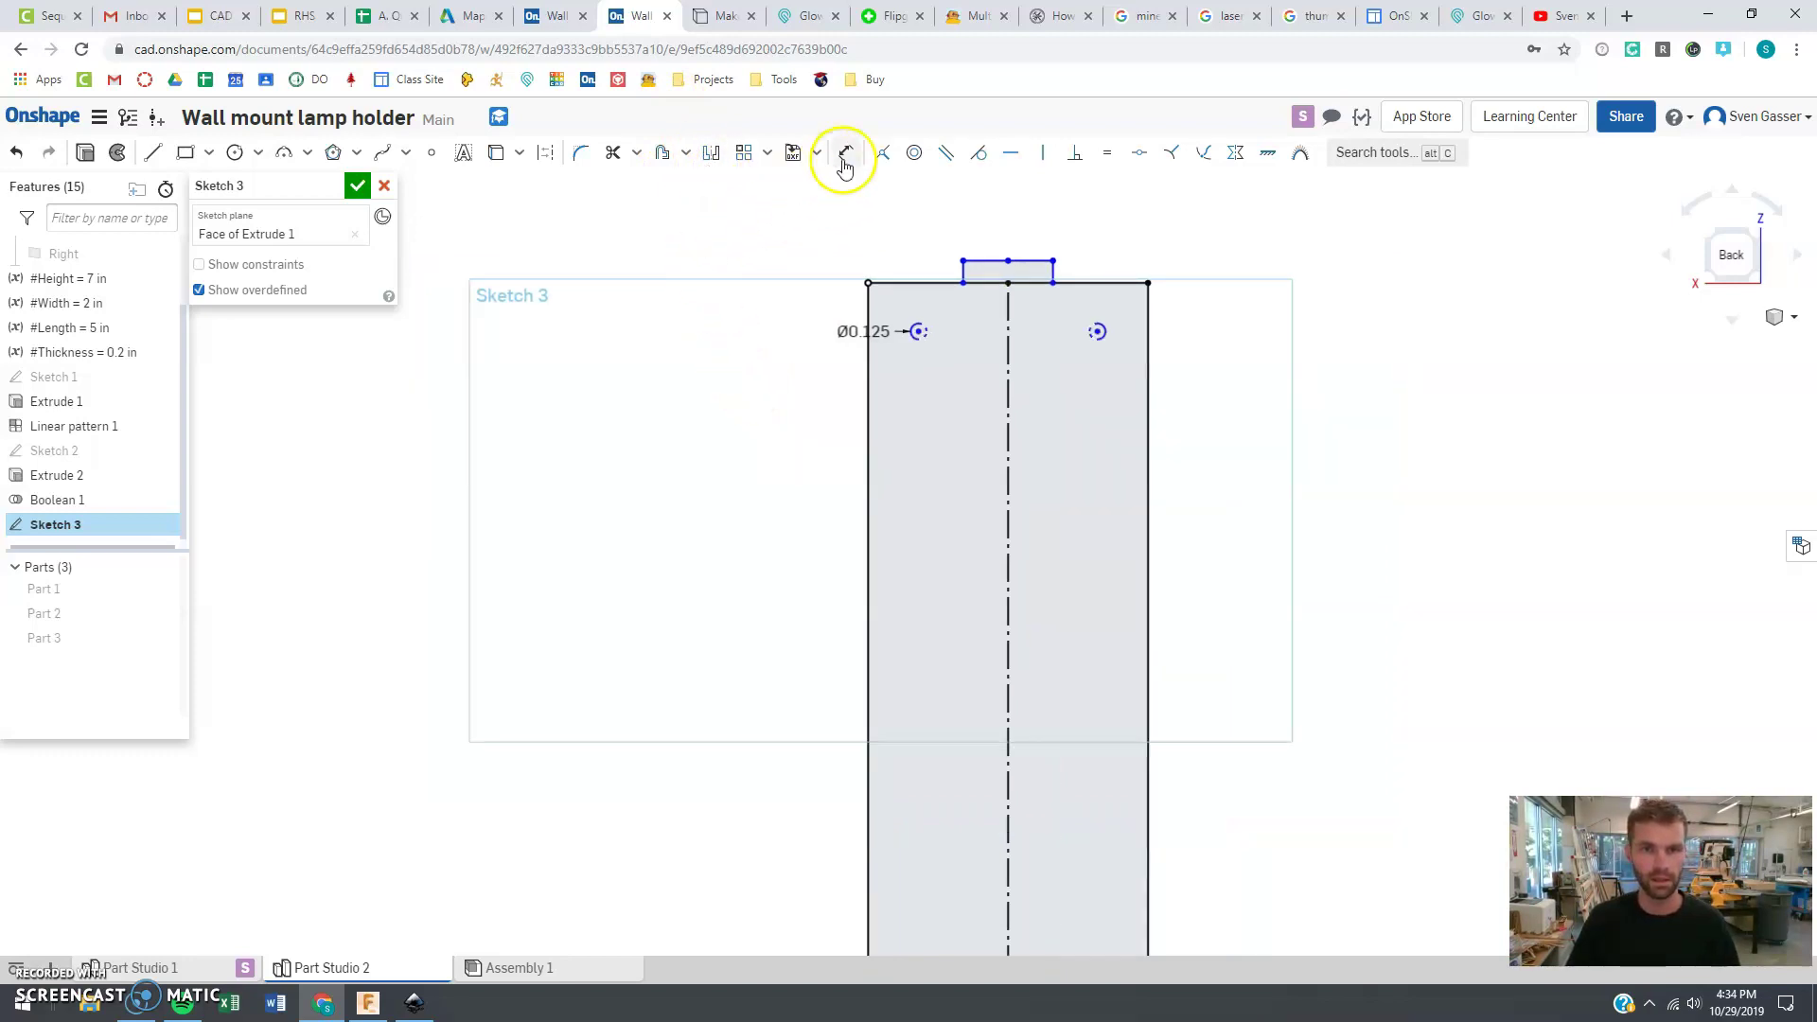
pyautogui.click(613, 152)
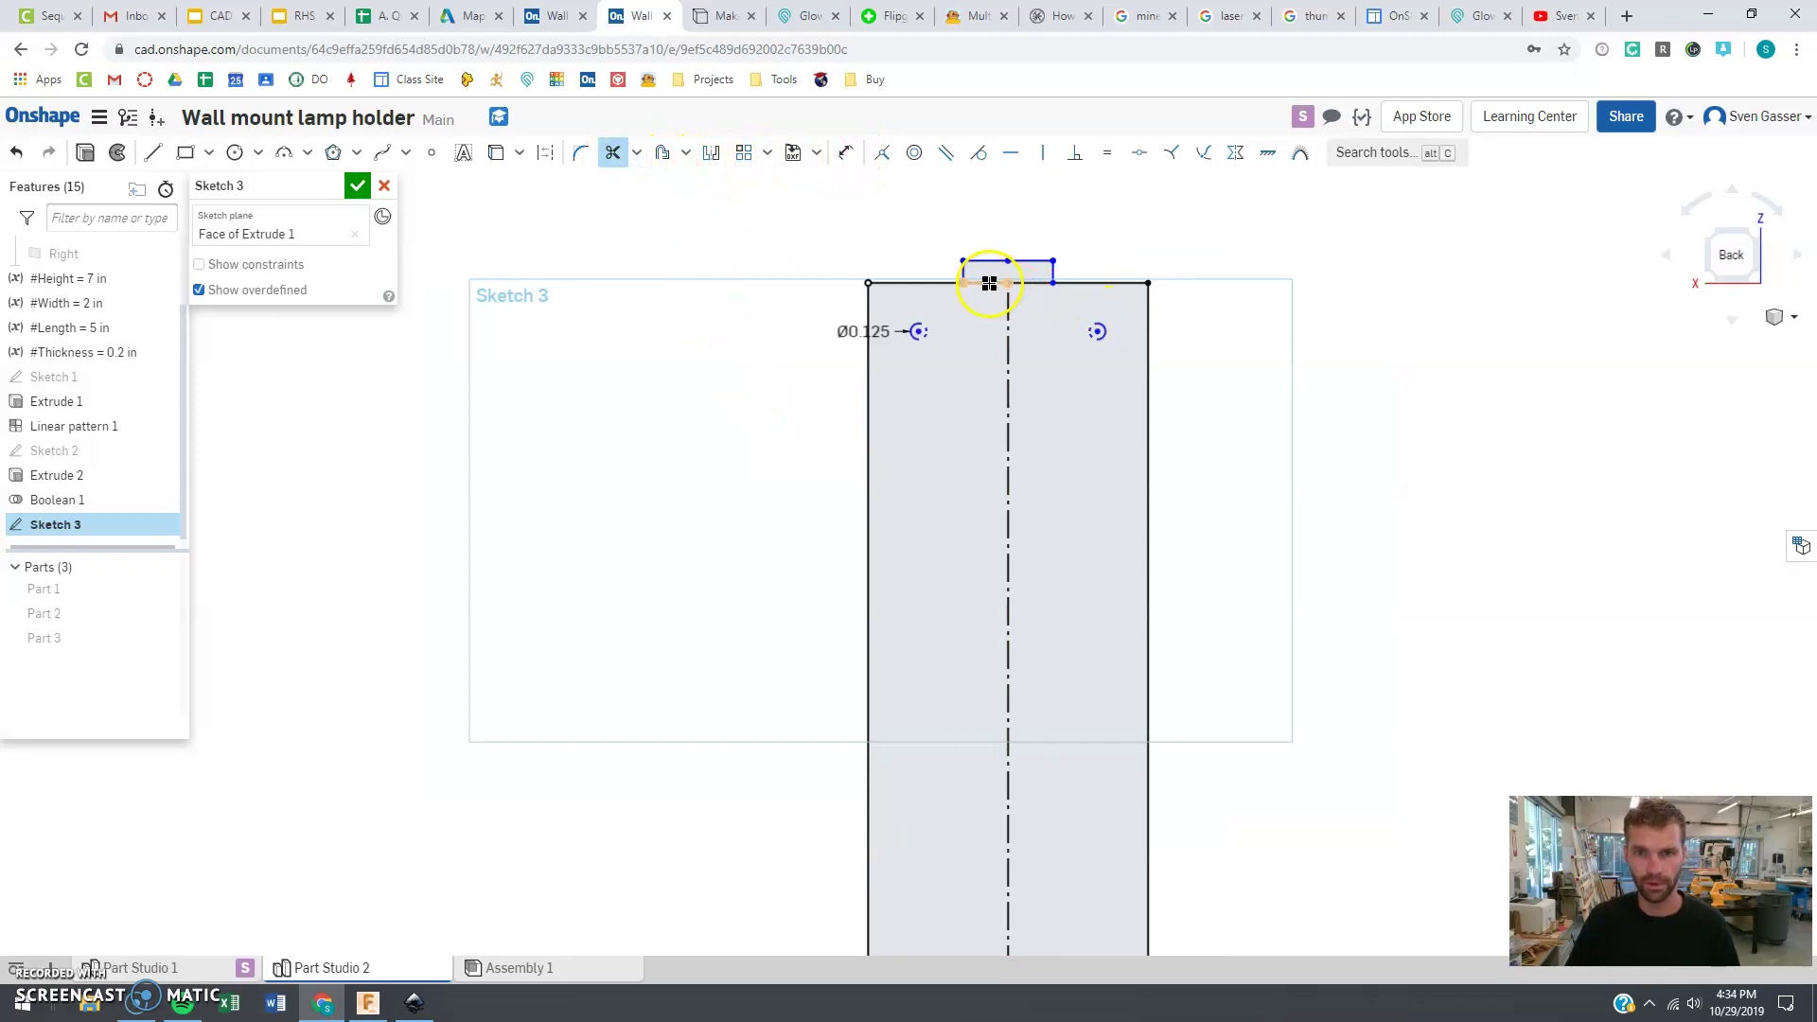
pyautogui.click(1031, 285)
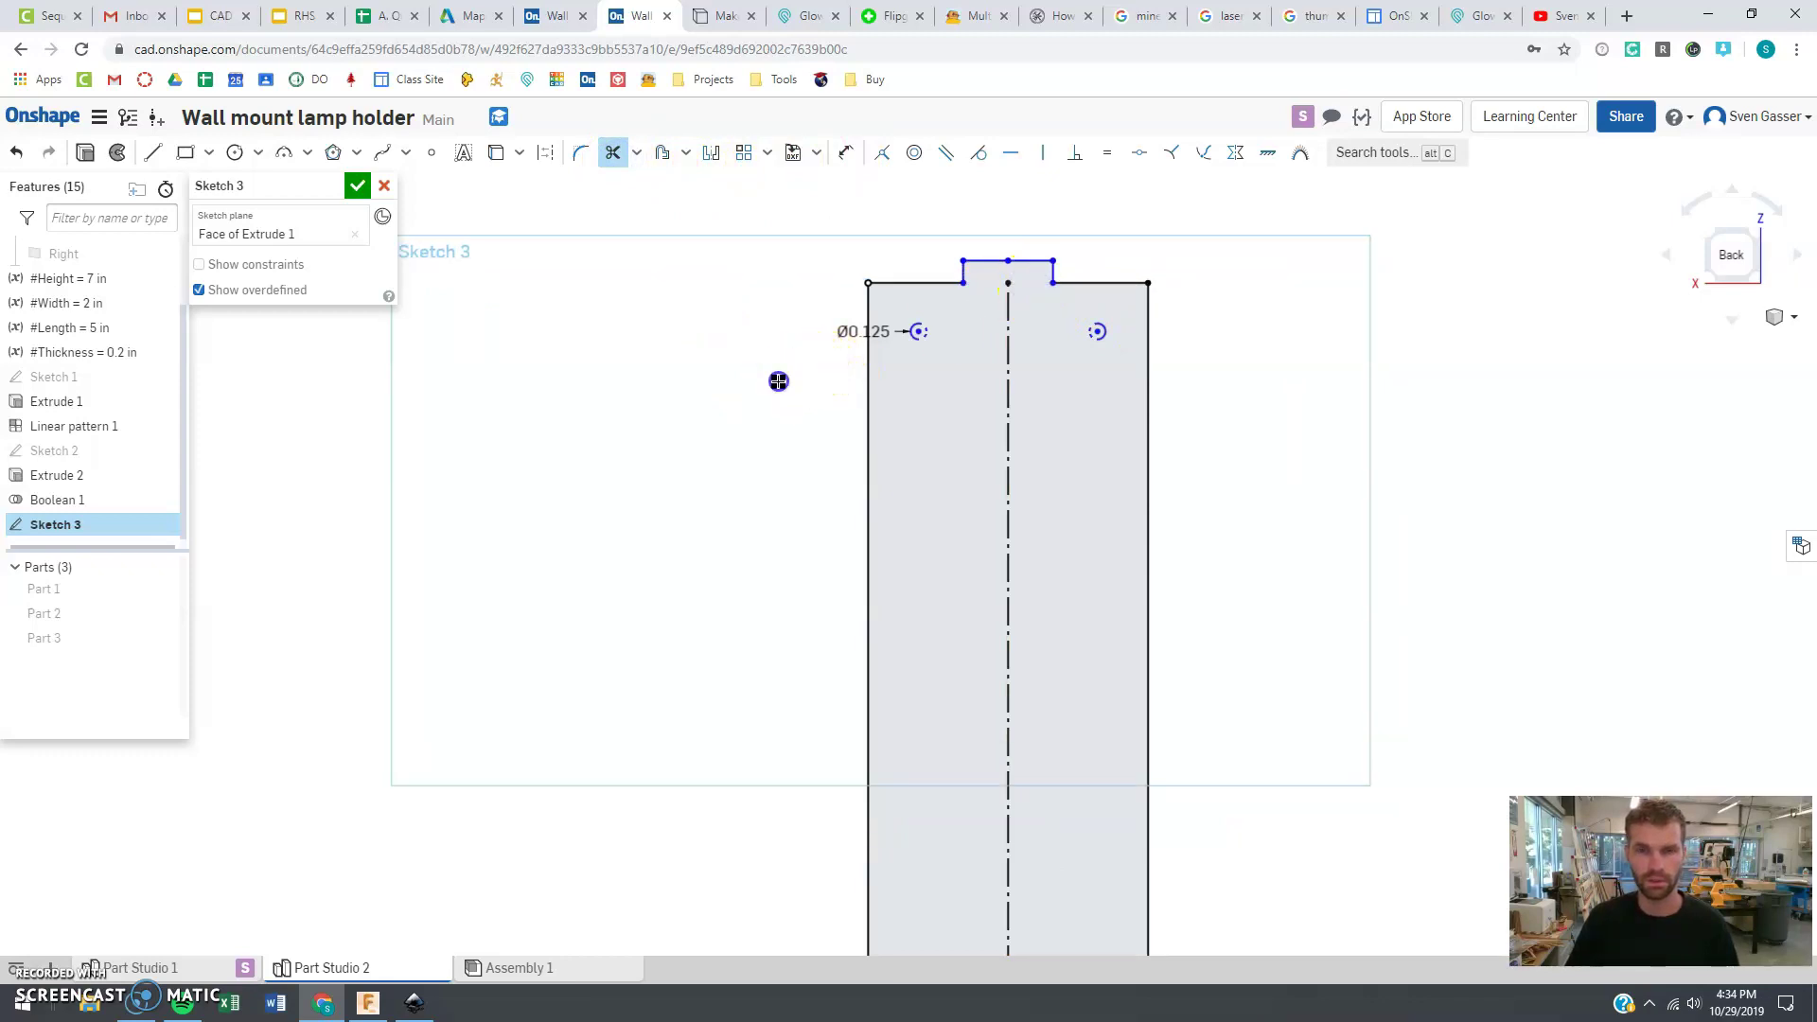
pyautogui.press('Escape')
pyautogui.press('m')
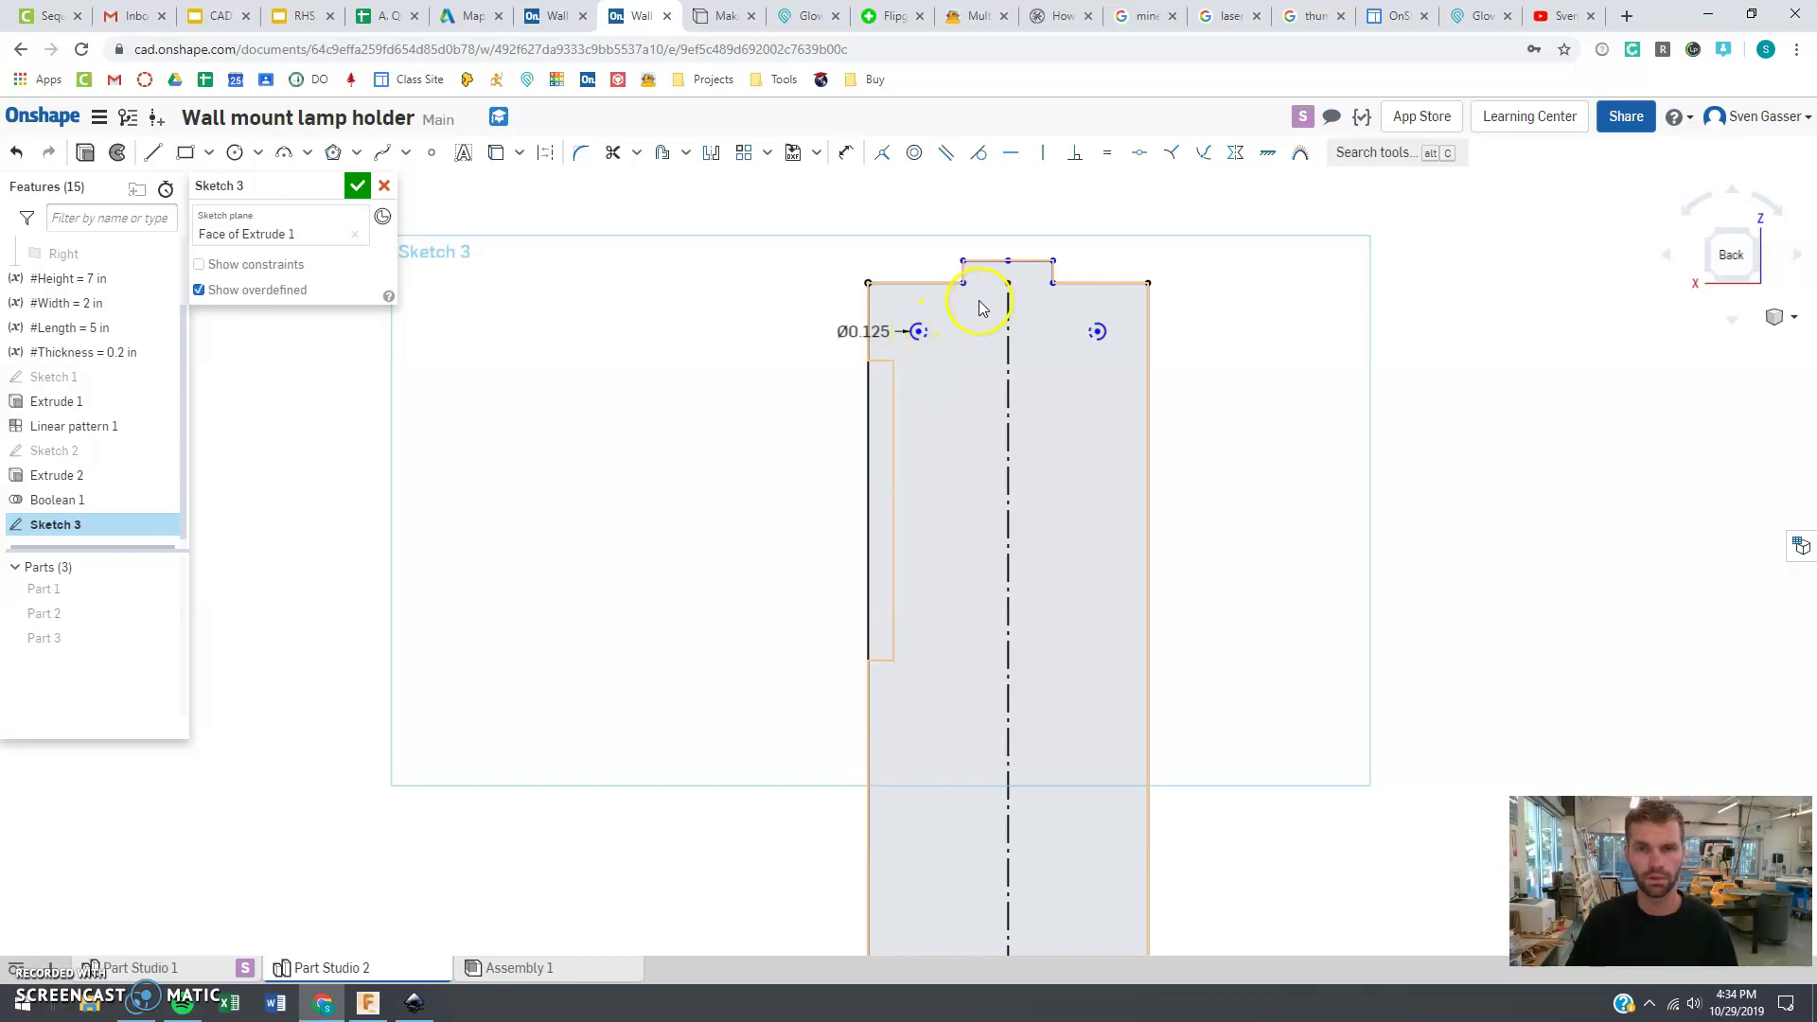
# Dimension the tab's height with the variable #Thickness
pyautogui.click(847, 157)
pyautogui.click(962, 277)
pyautogui.click(803, 270)
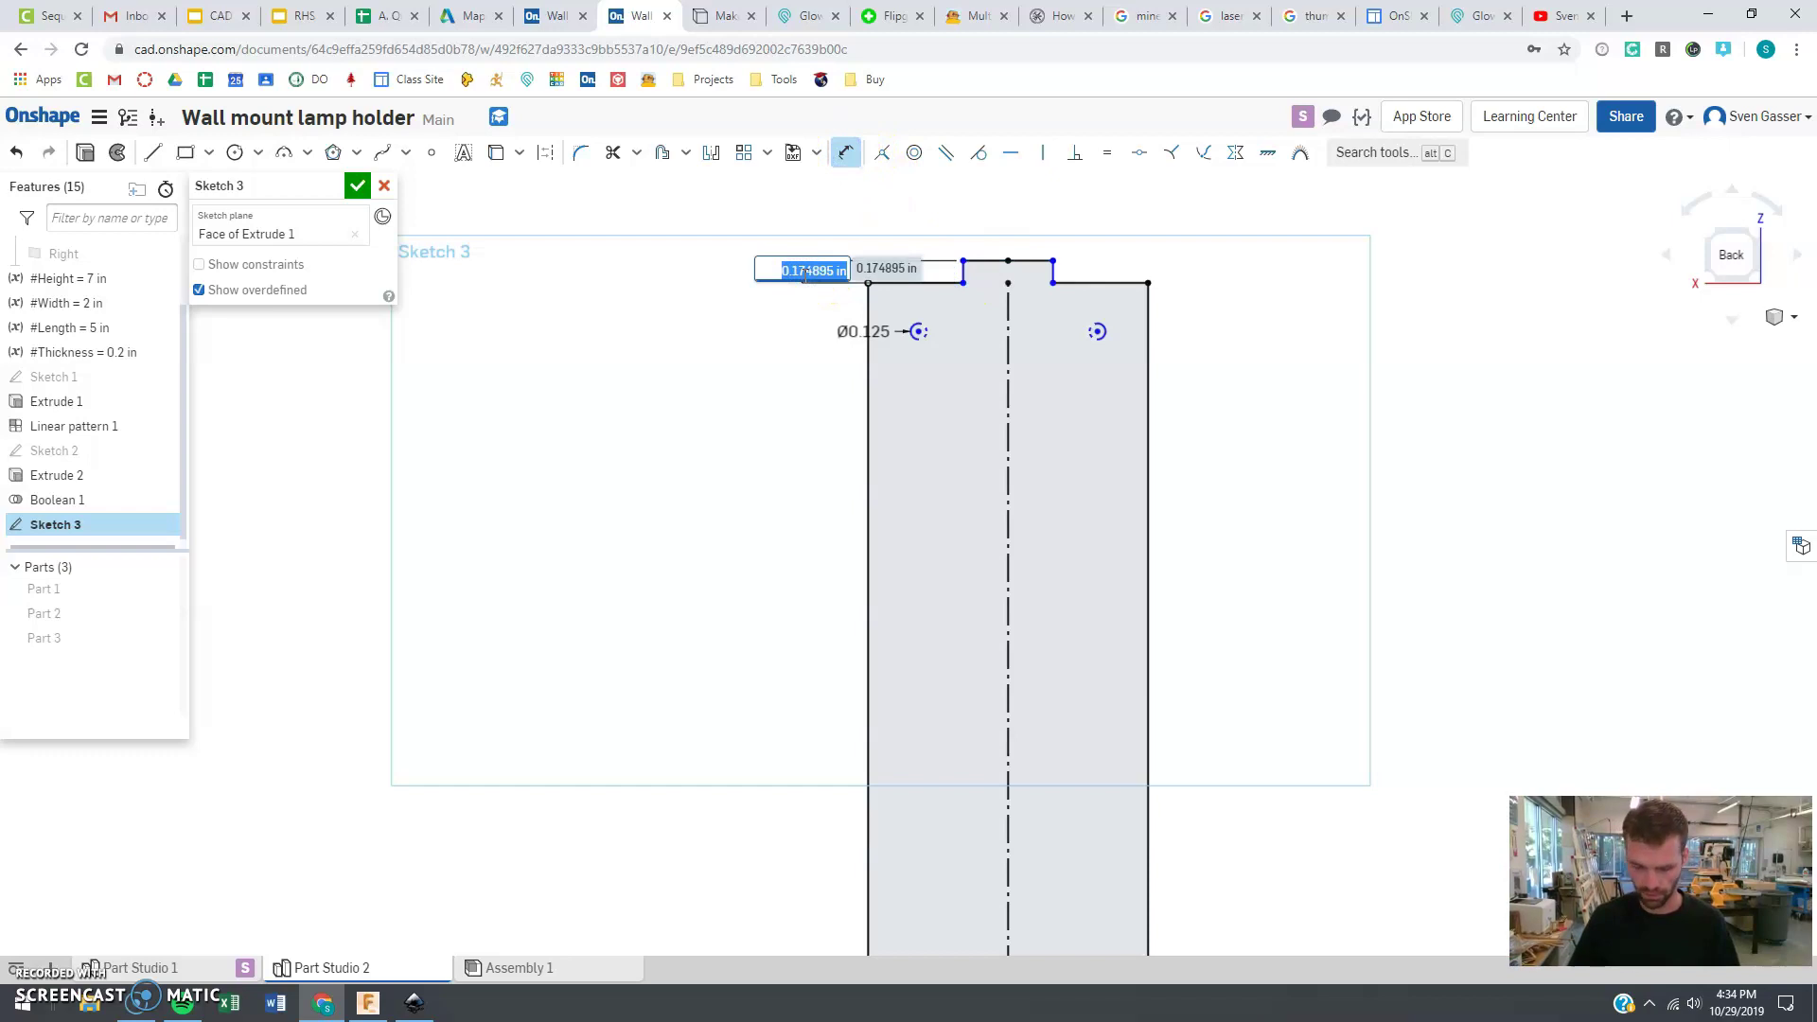
pyautogui.write('#Thickness')
pyautogui.press('Return')
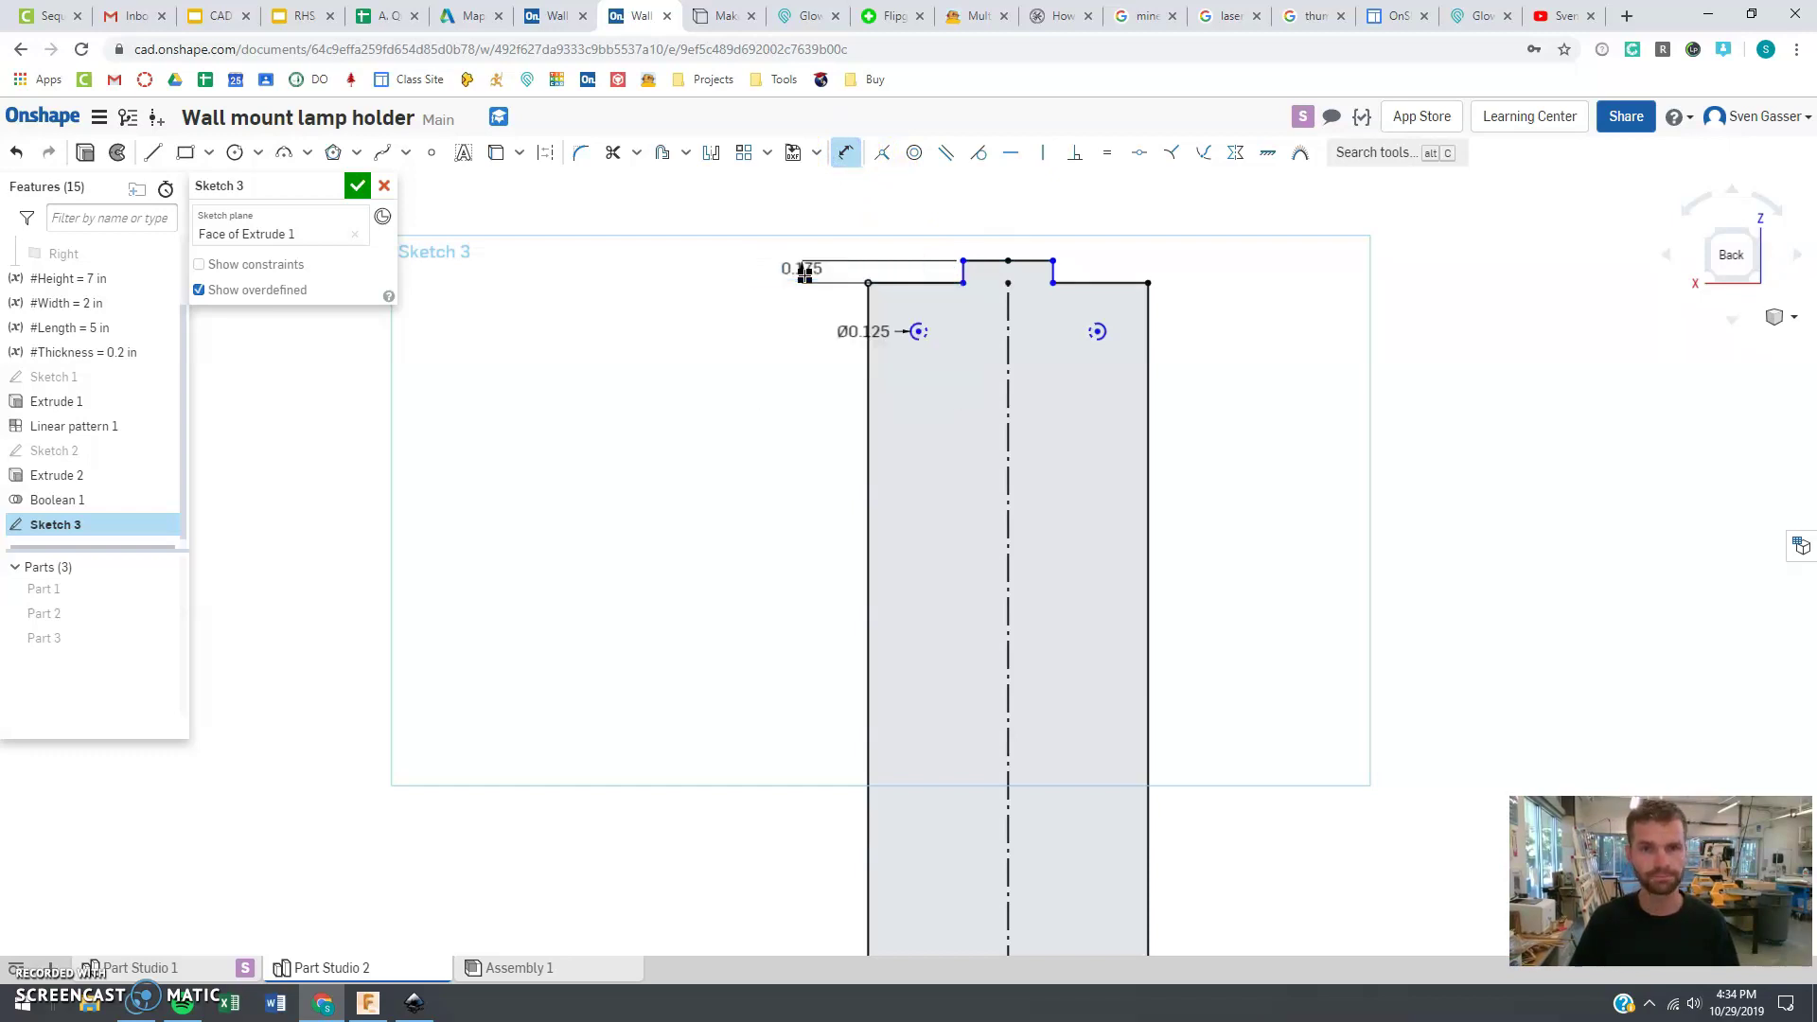
# Reposition the tab-height dimension in the sketch and make Part 1, Part 2 and Part 3 visible again
pyautogui.moveTo(801, 268); pyautogui.dragTo(773, 297)
pyautogui.press('Escape')
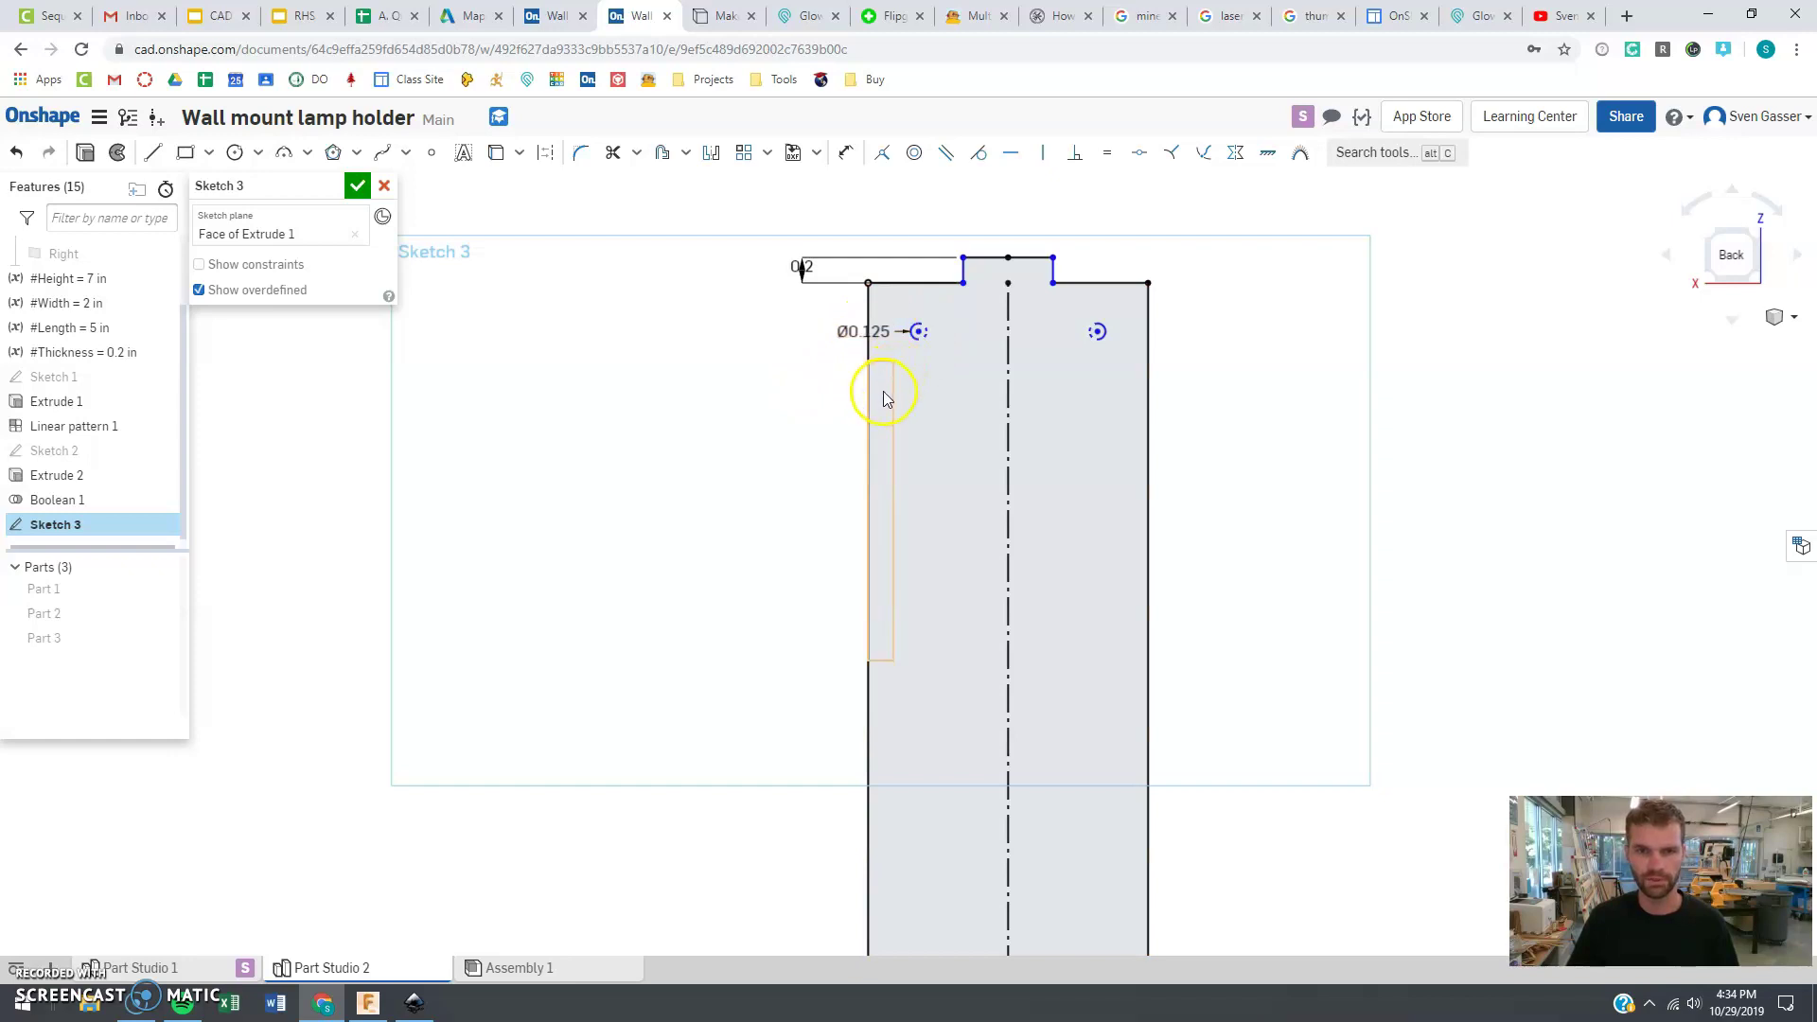
pyautogui.click(165, 589)
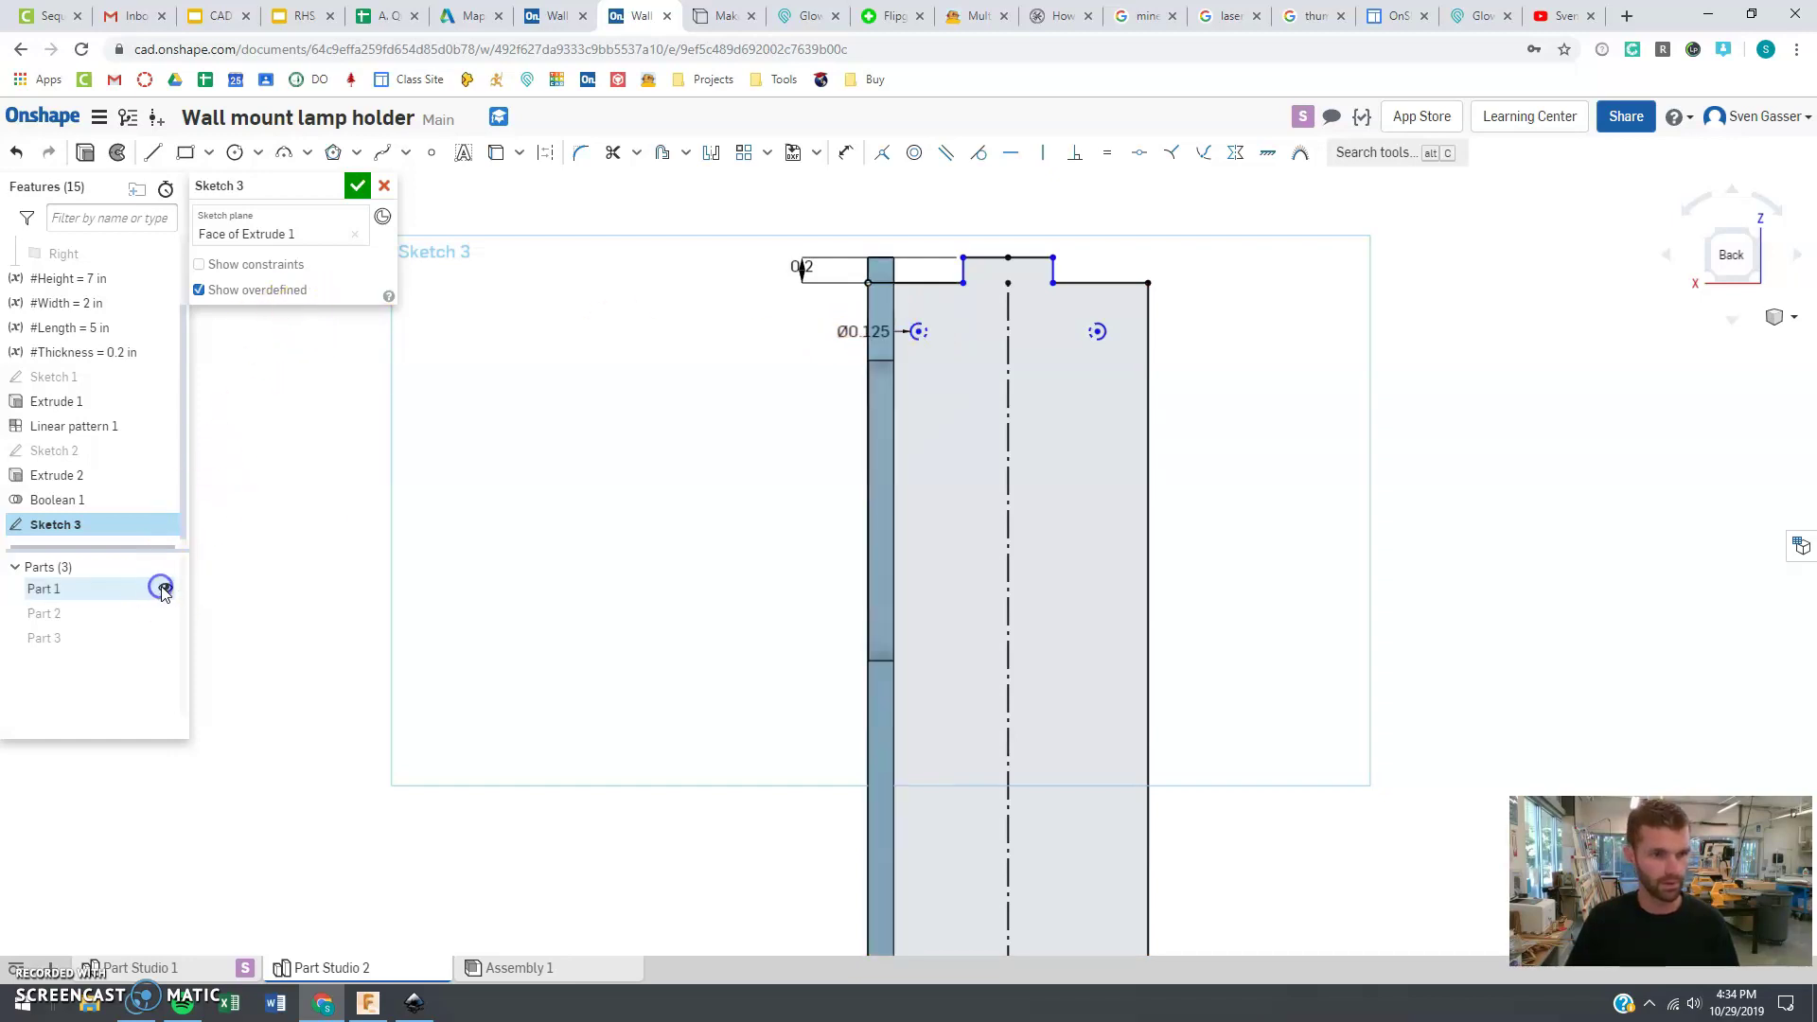
pyautogui.click(166, 613)
pyautogui.click(165, 638)
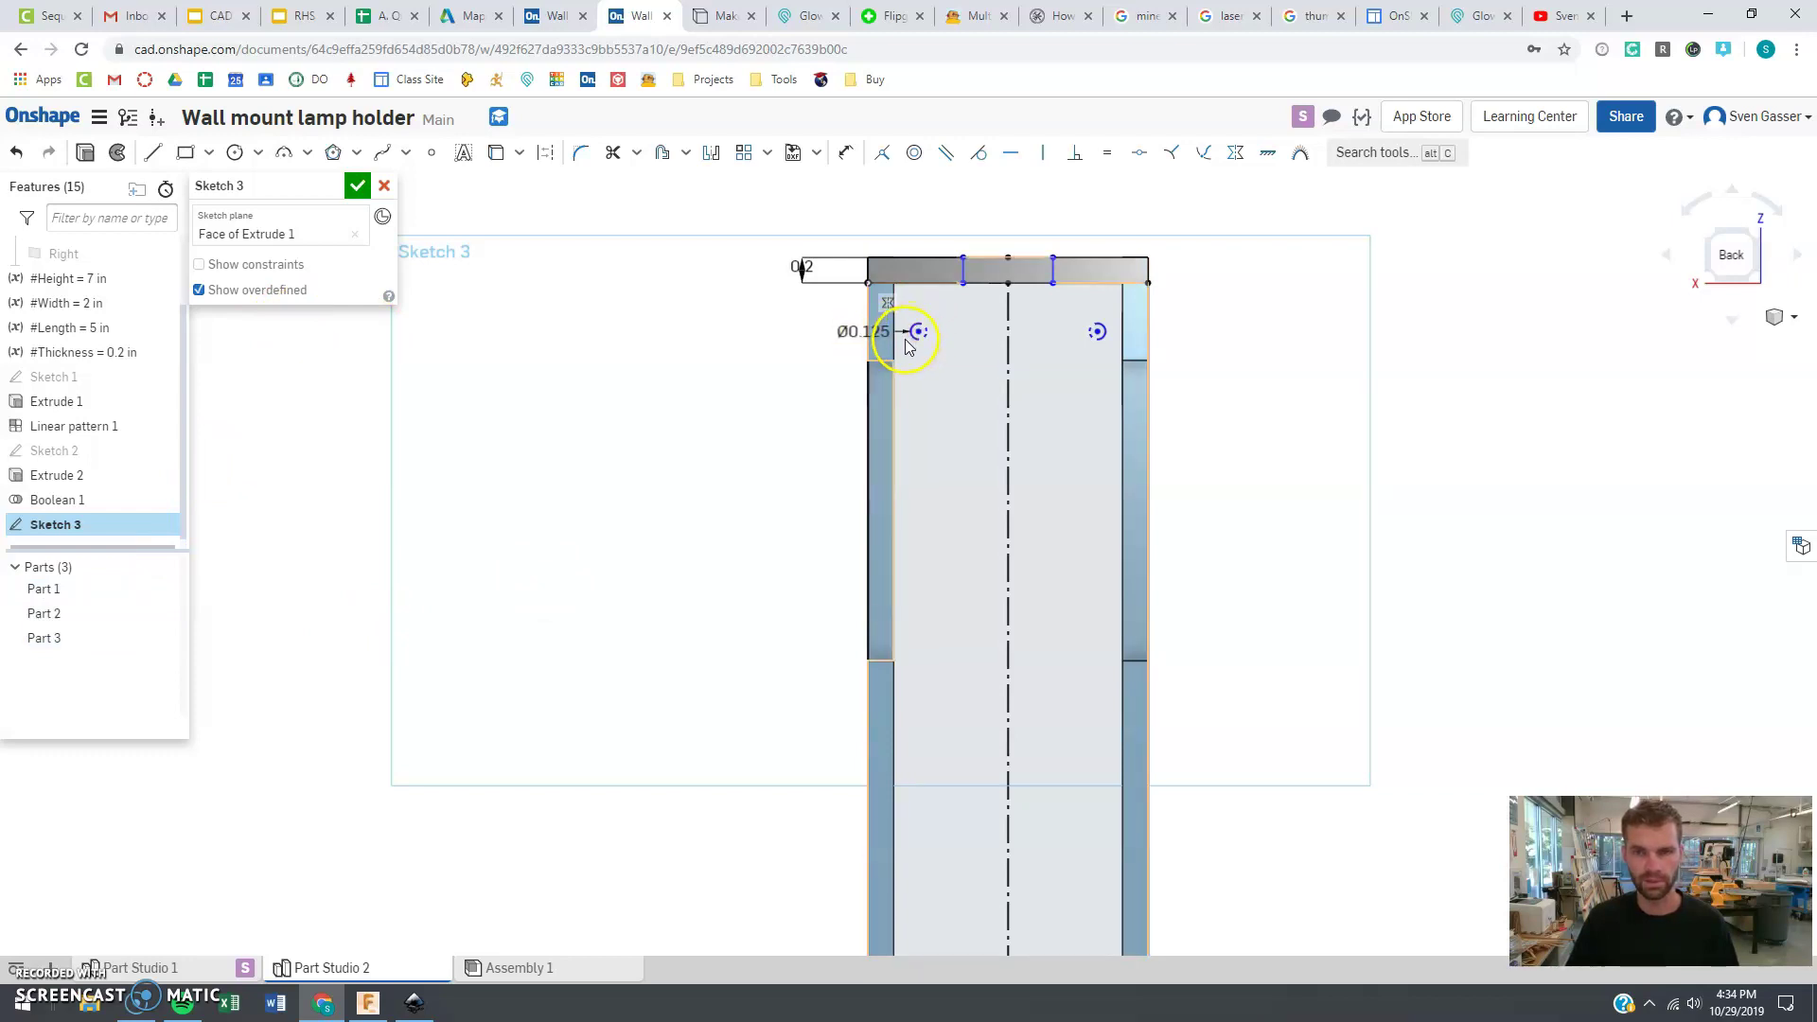
pyautogui.click(869, 352)
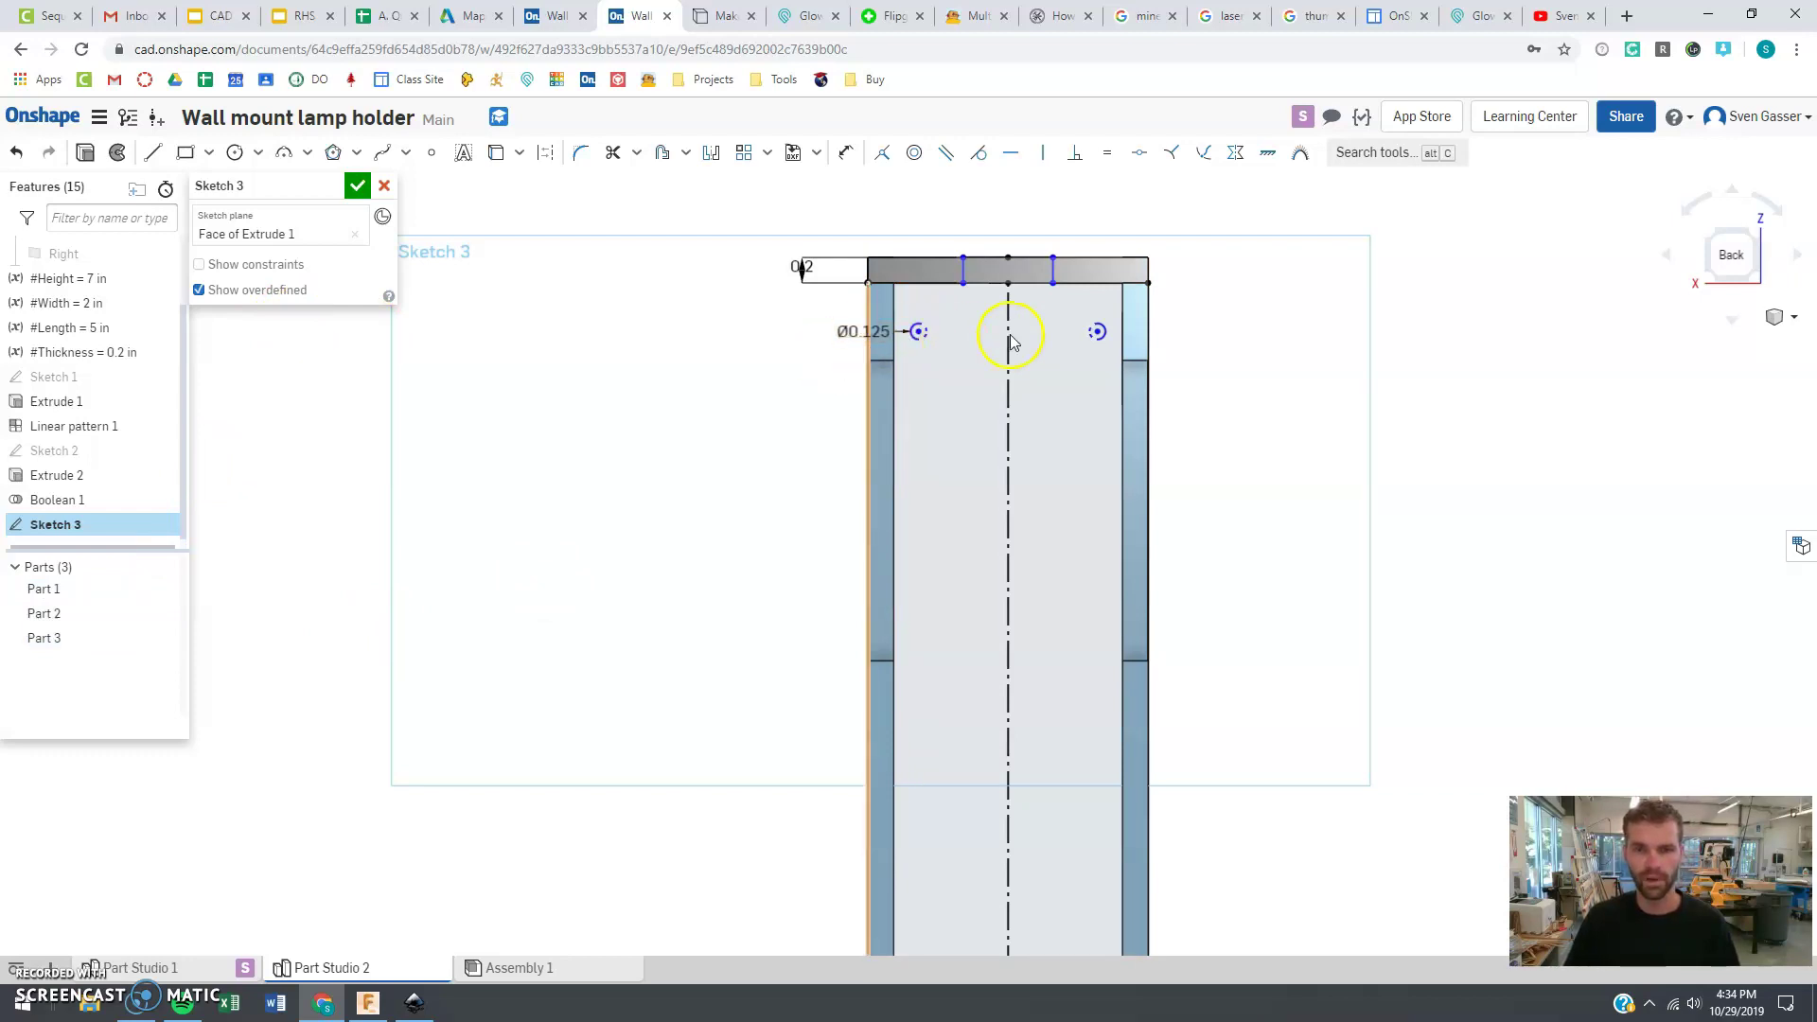
pyautogui.scroll(-3, 805, 468)
pyautogui.click(795, 449)
pyautogui.moveTo(795, 450); pyautogui.dragTo(823, 475, button='right')
pyautogui.click(85, 154)
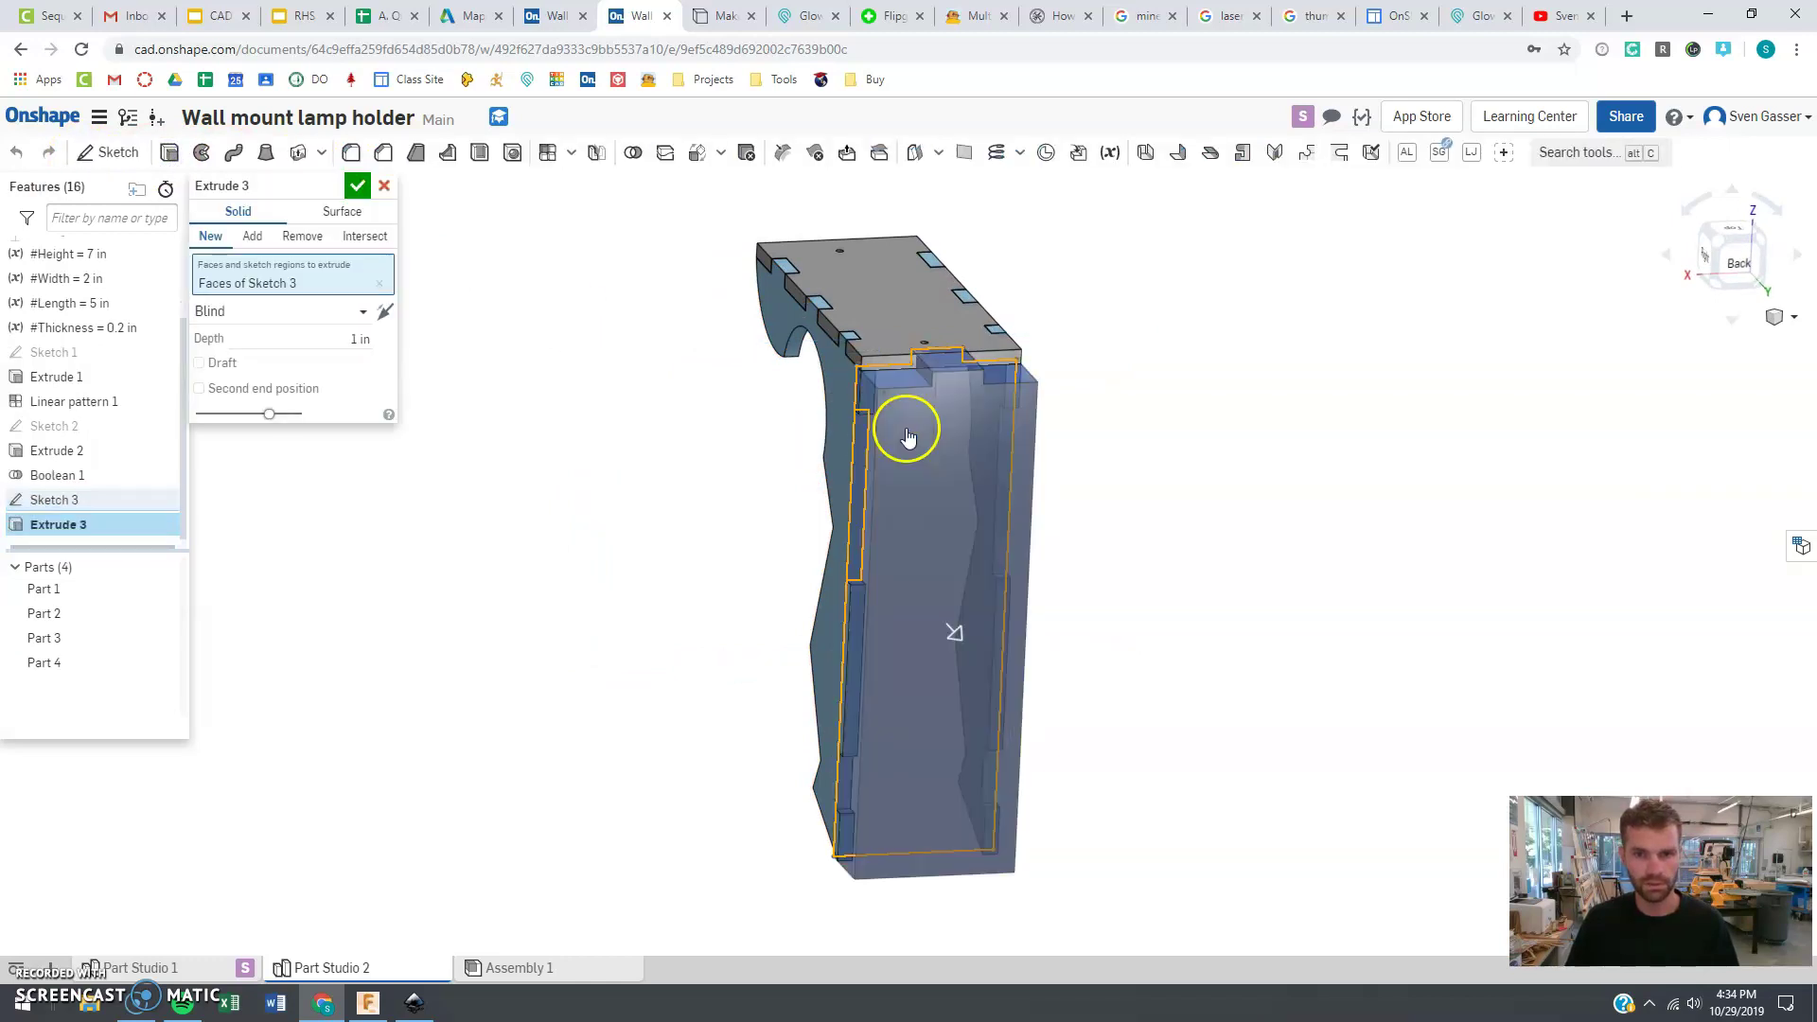
pyautogui.click(907, 470)
pyautogui.click(252, 236)
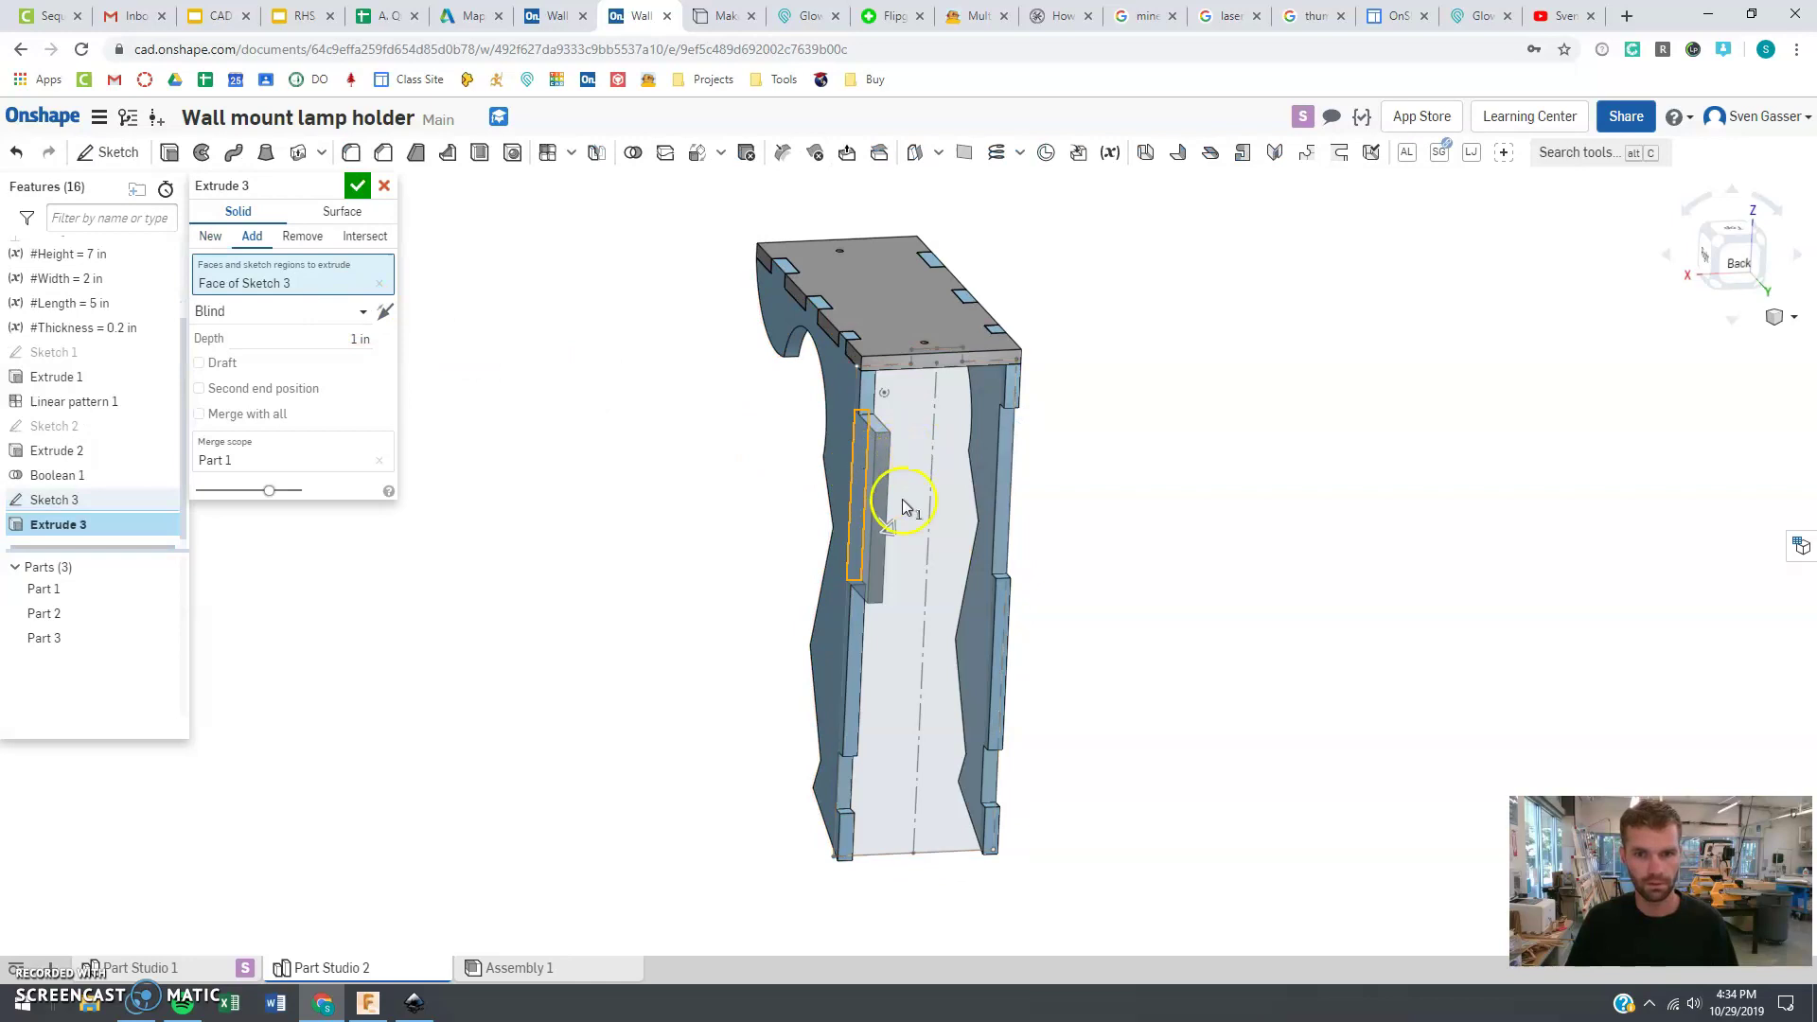
pyautogui.click(379, 283)
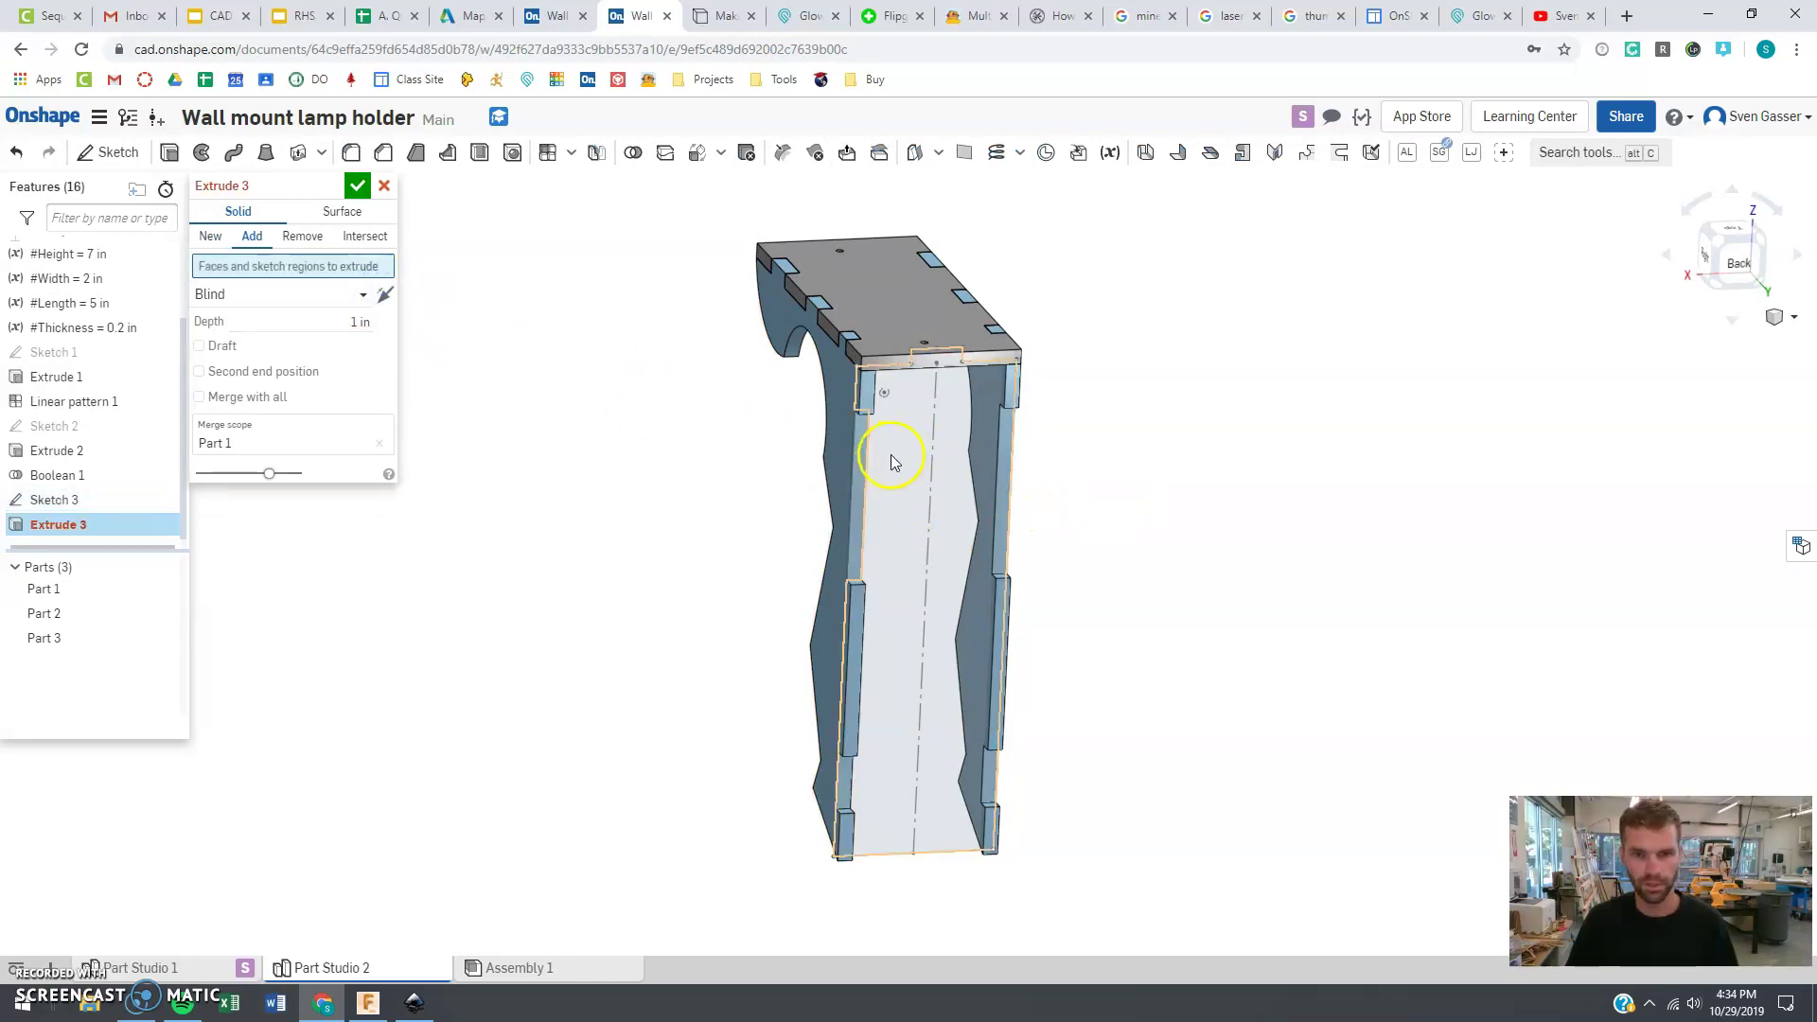
pyautogui.click(907, 461)
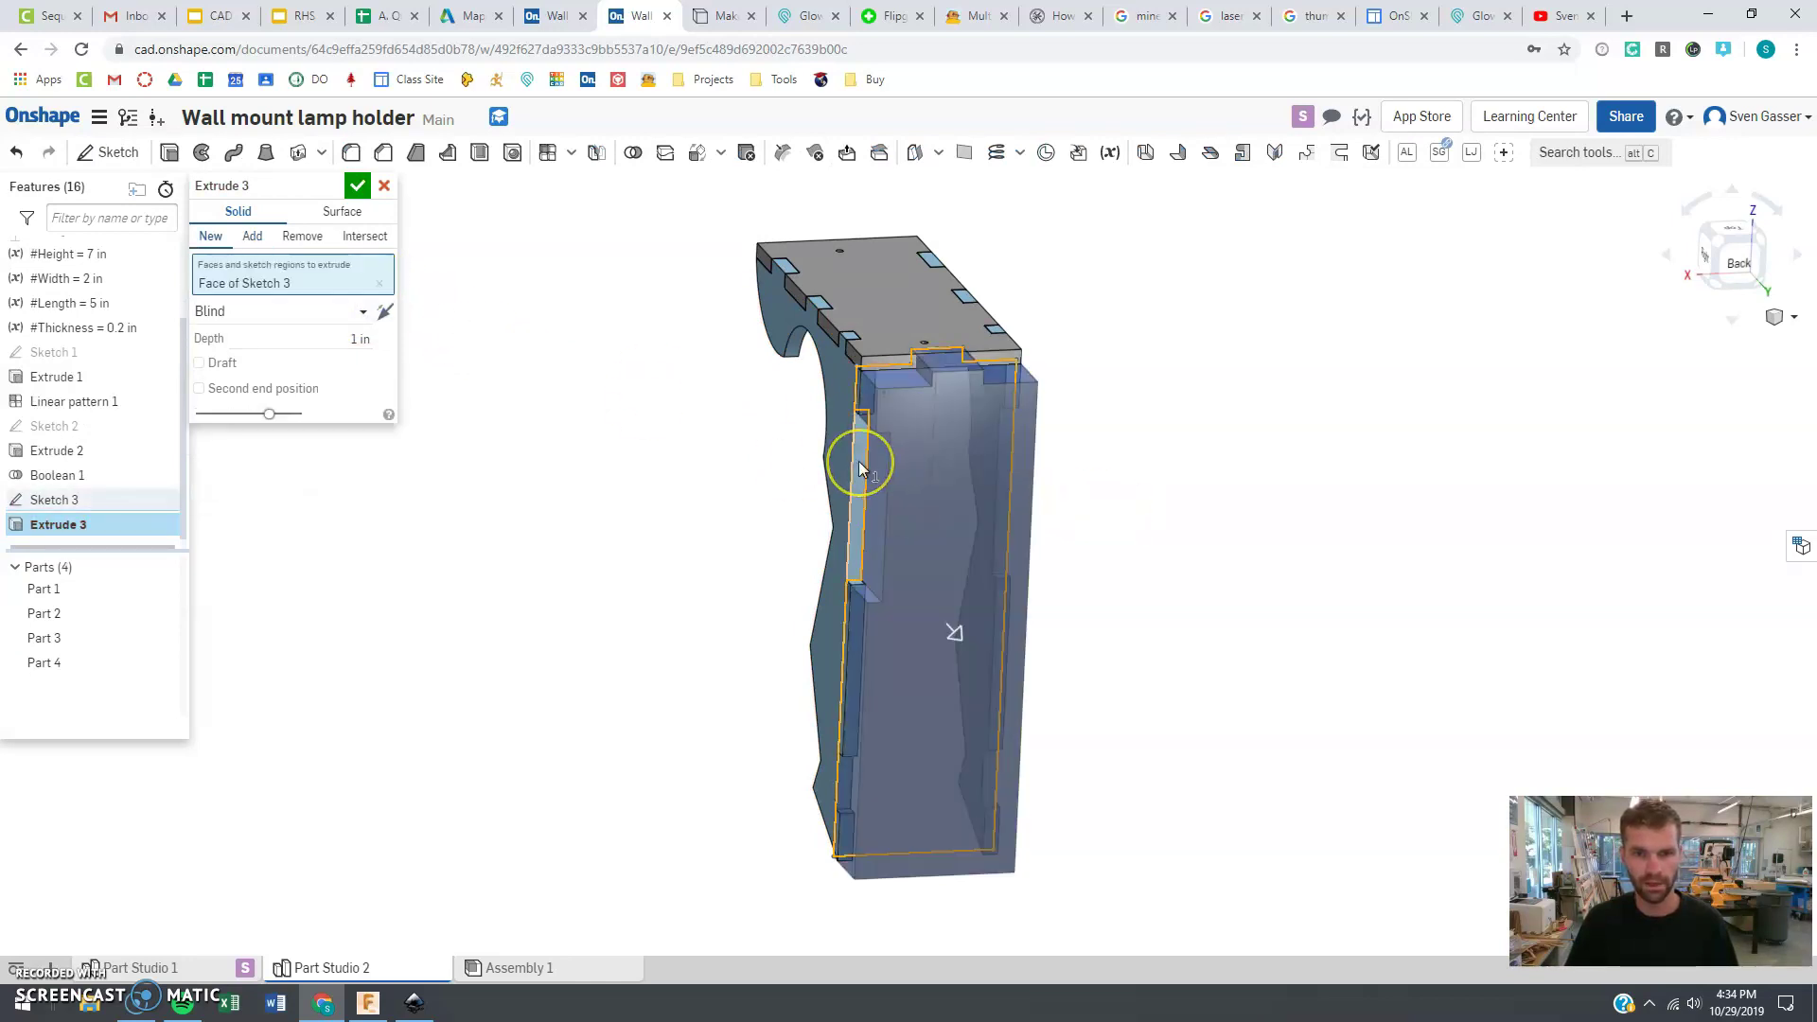
pyautogui.click(860, 464)
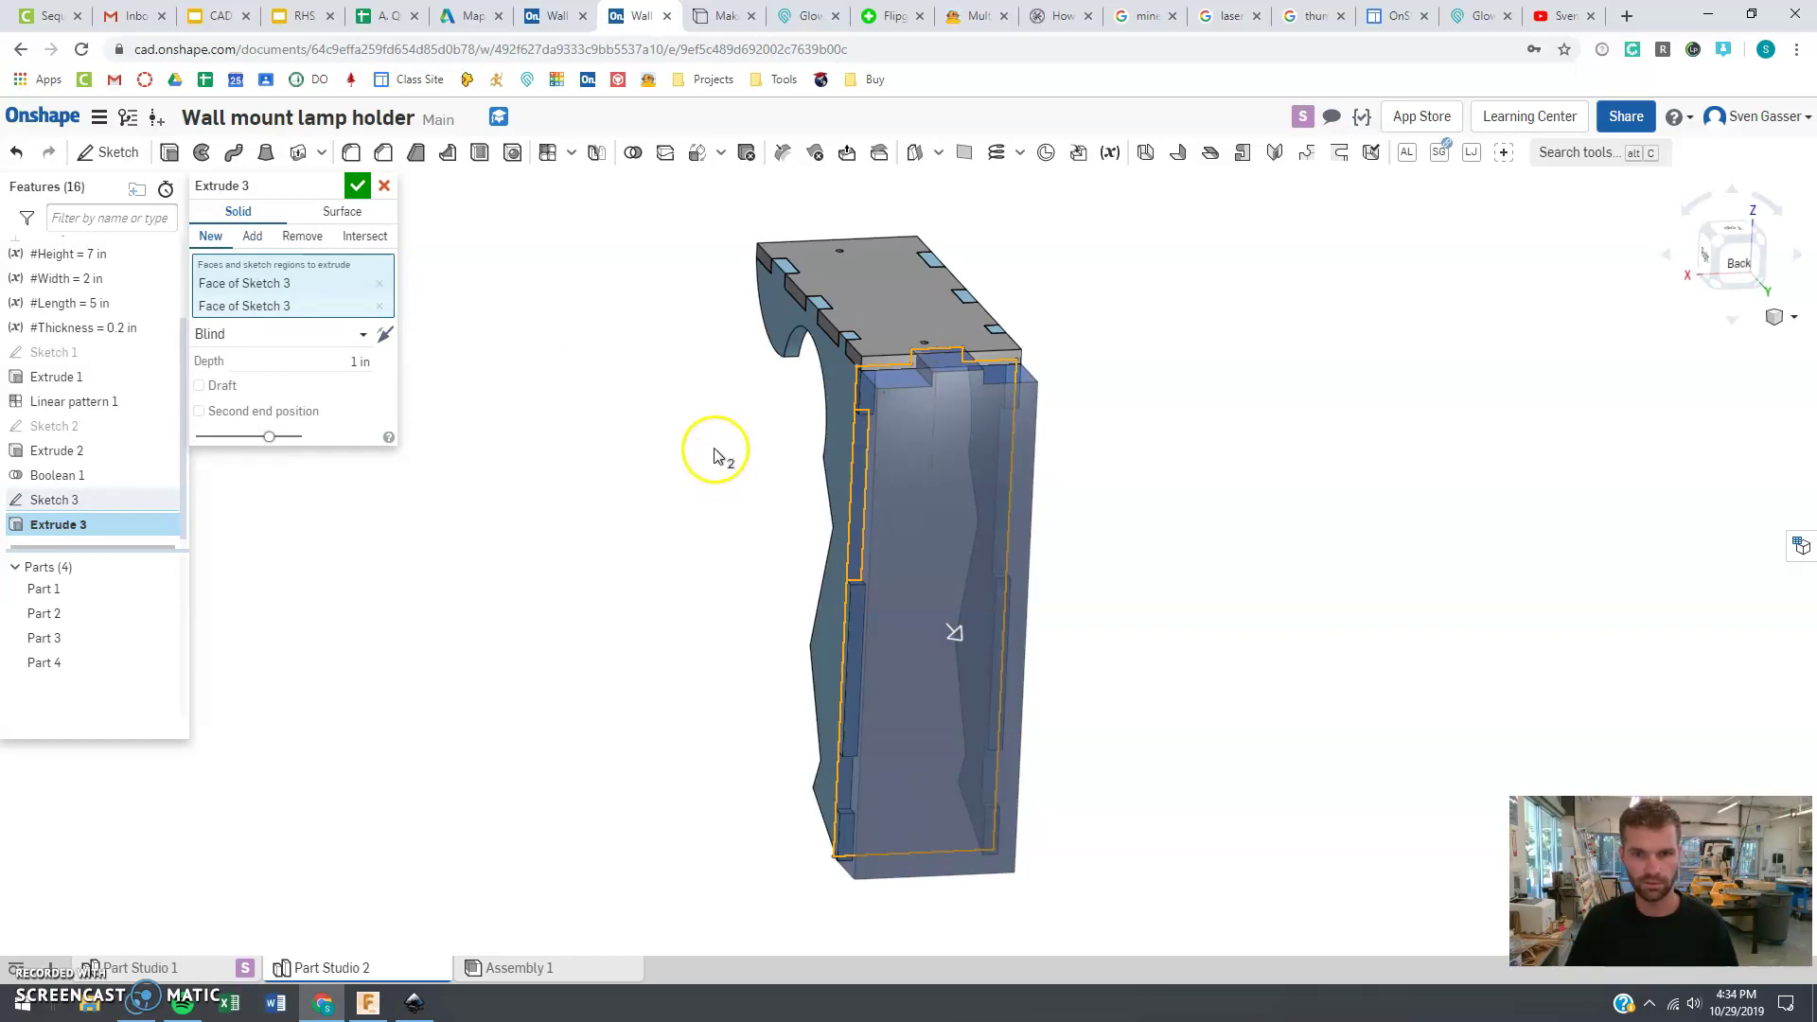
pyautogui.moveTo(771, 713); pyautogui.dragTo(727, 585, button='right')
pyautogui.scroll(2, 802, 409)
pyautogui.scroll(1, 803, 409)
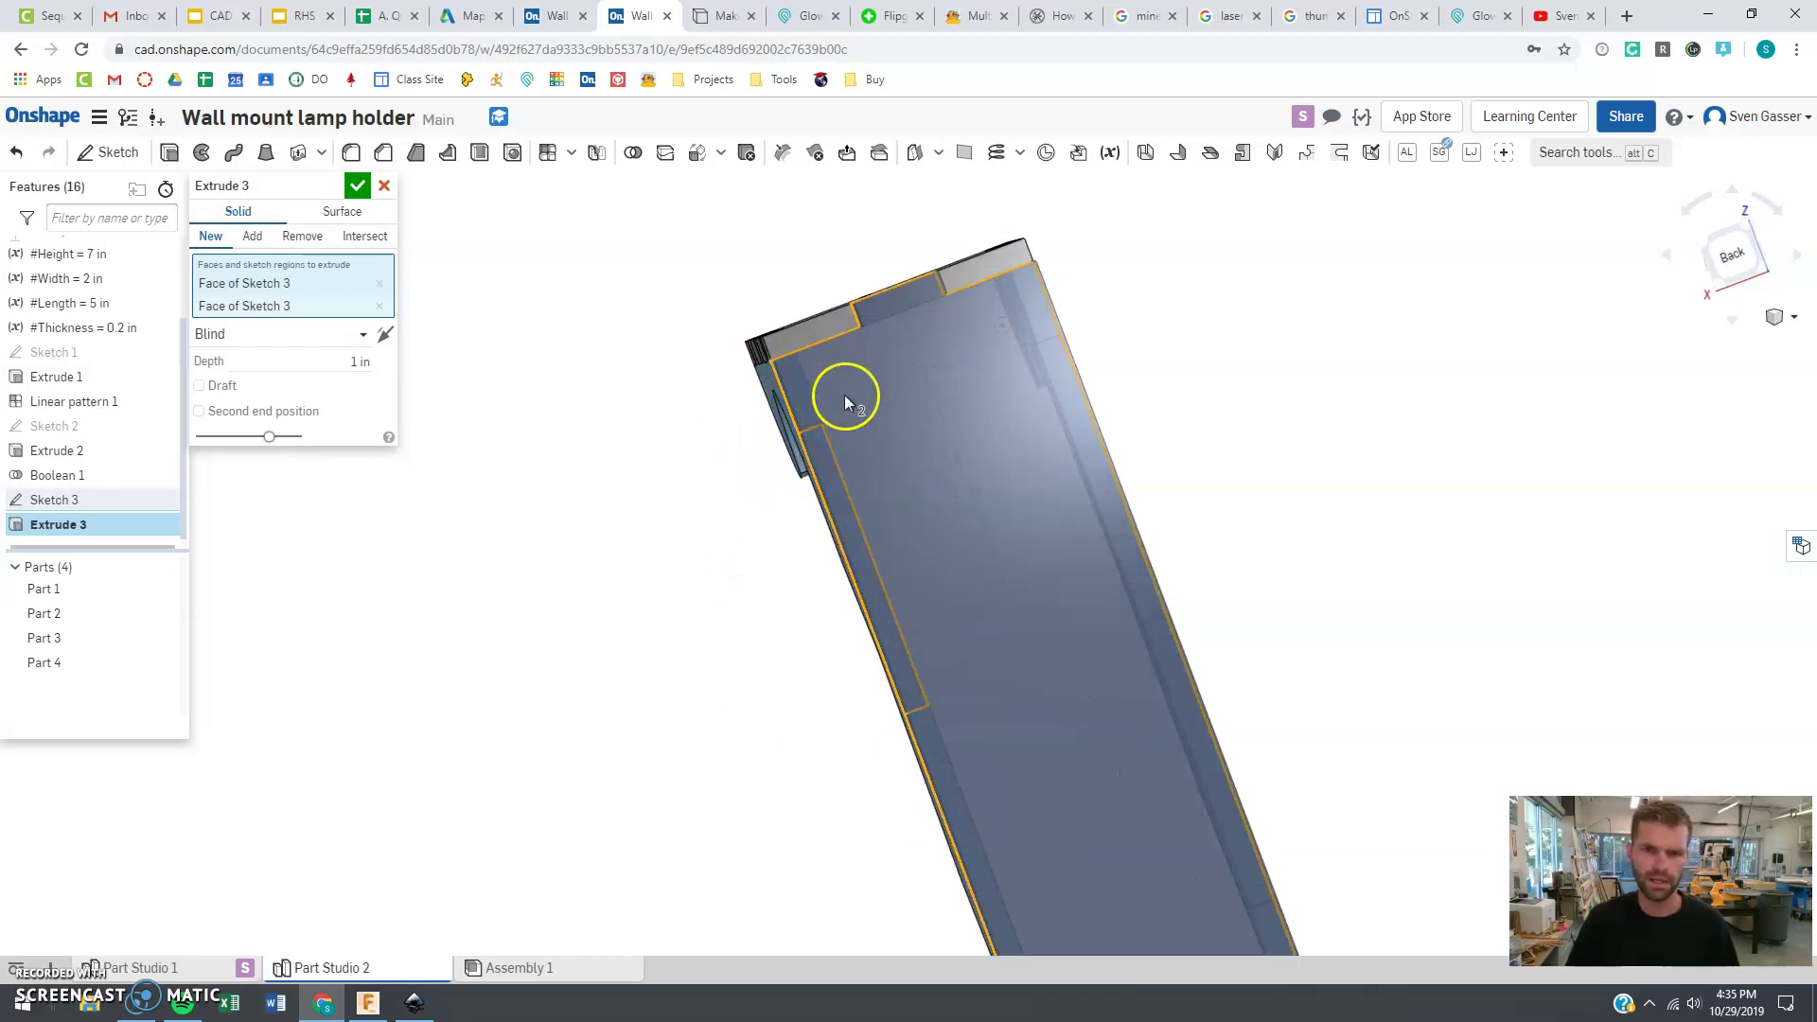
pyautogui.click(384, 187)
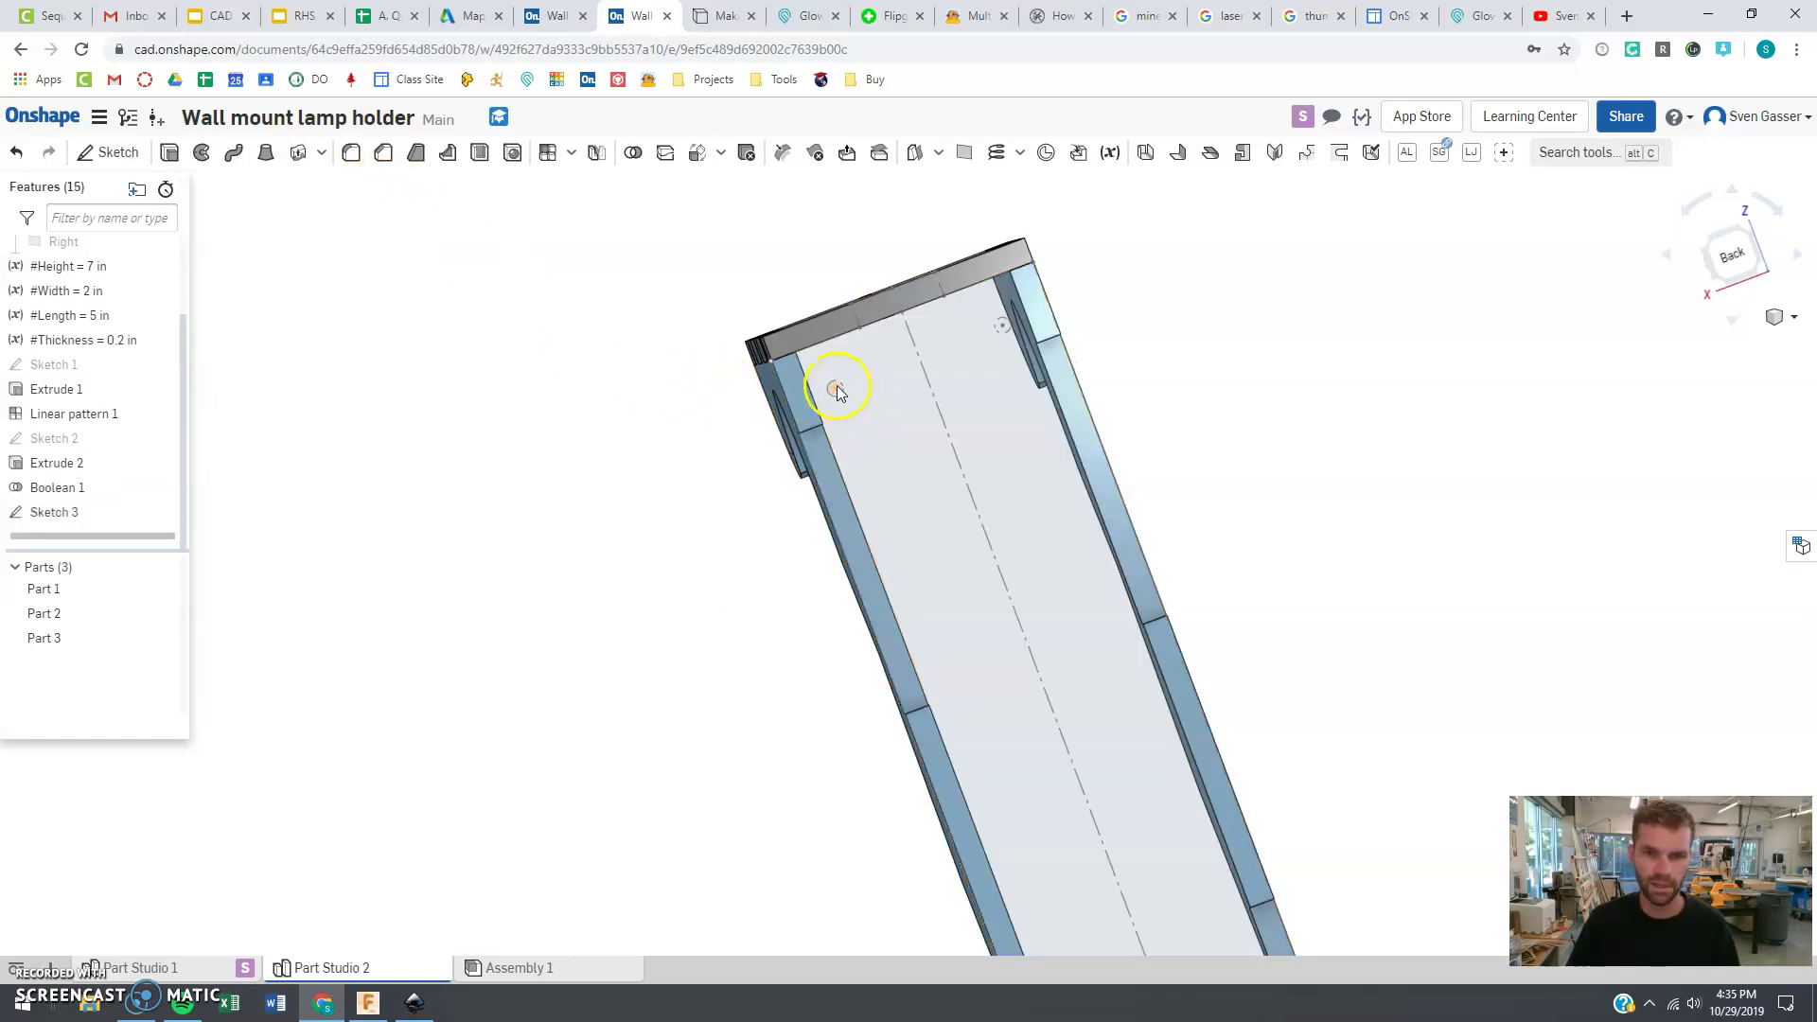
# Edit Sketch 3 and convert both screw-hole circles from construction to regular geometry
pyautogui.scroll(3, 842, 405)
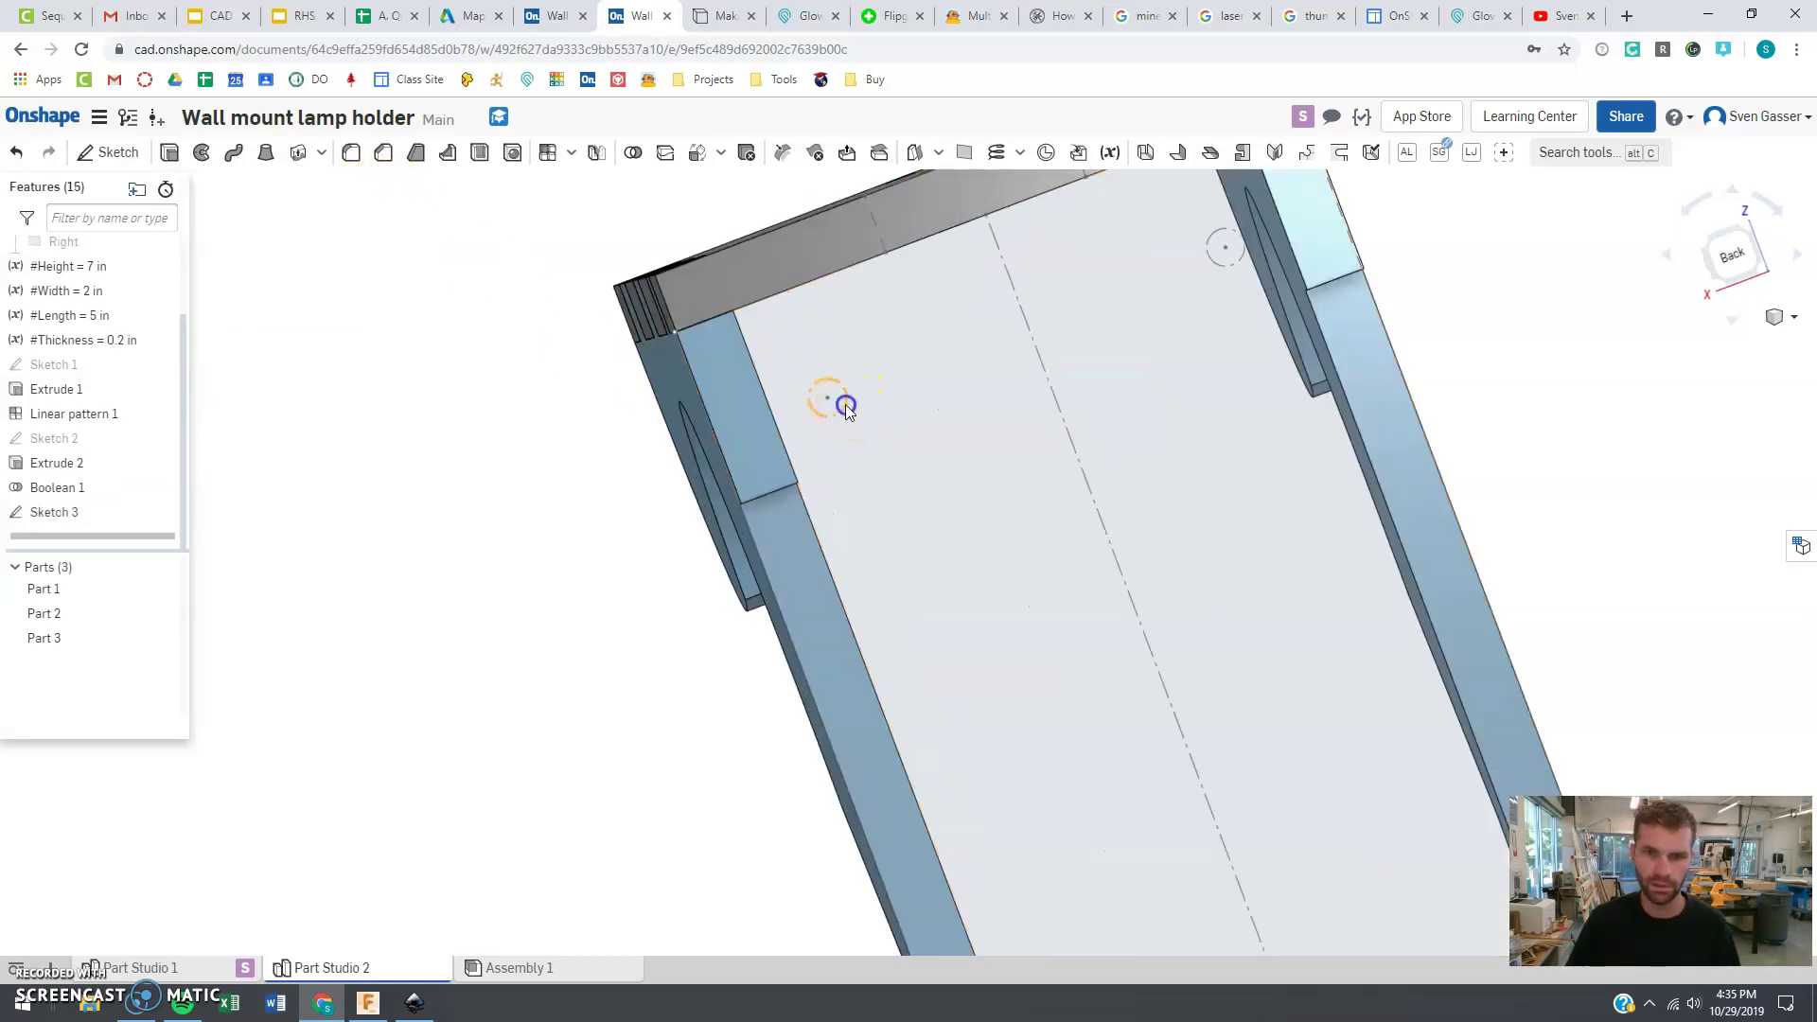
pyautogui.click(1223, 267)
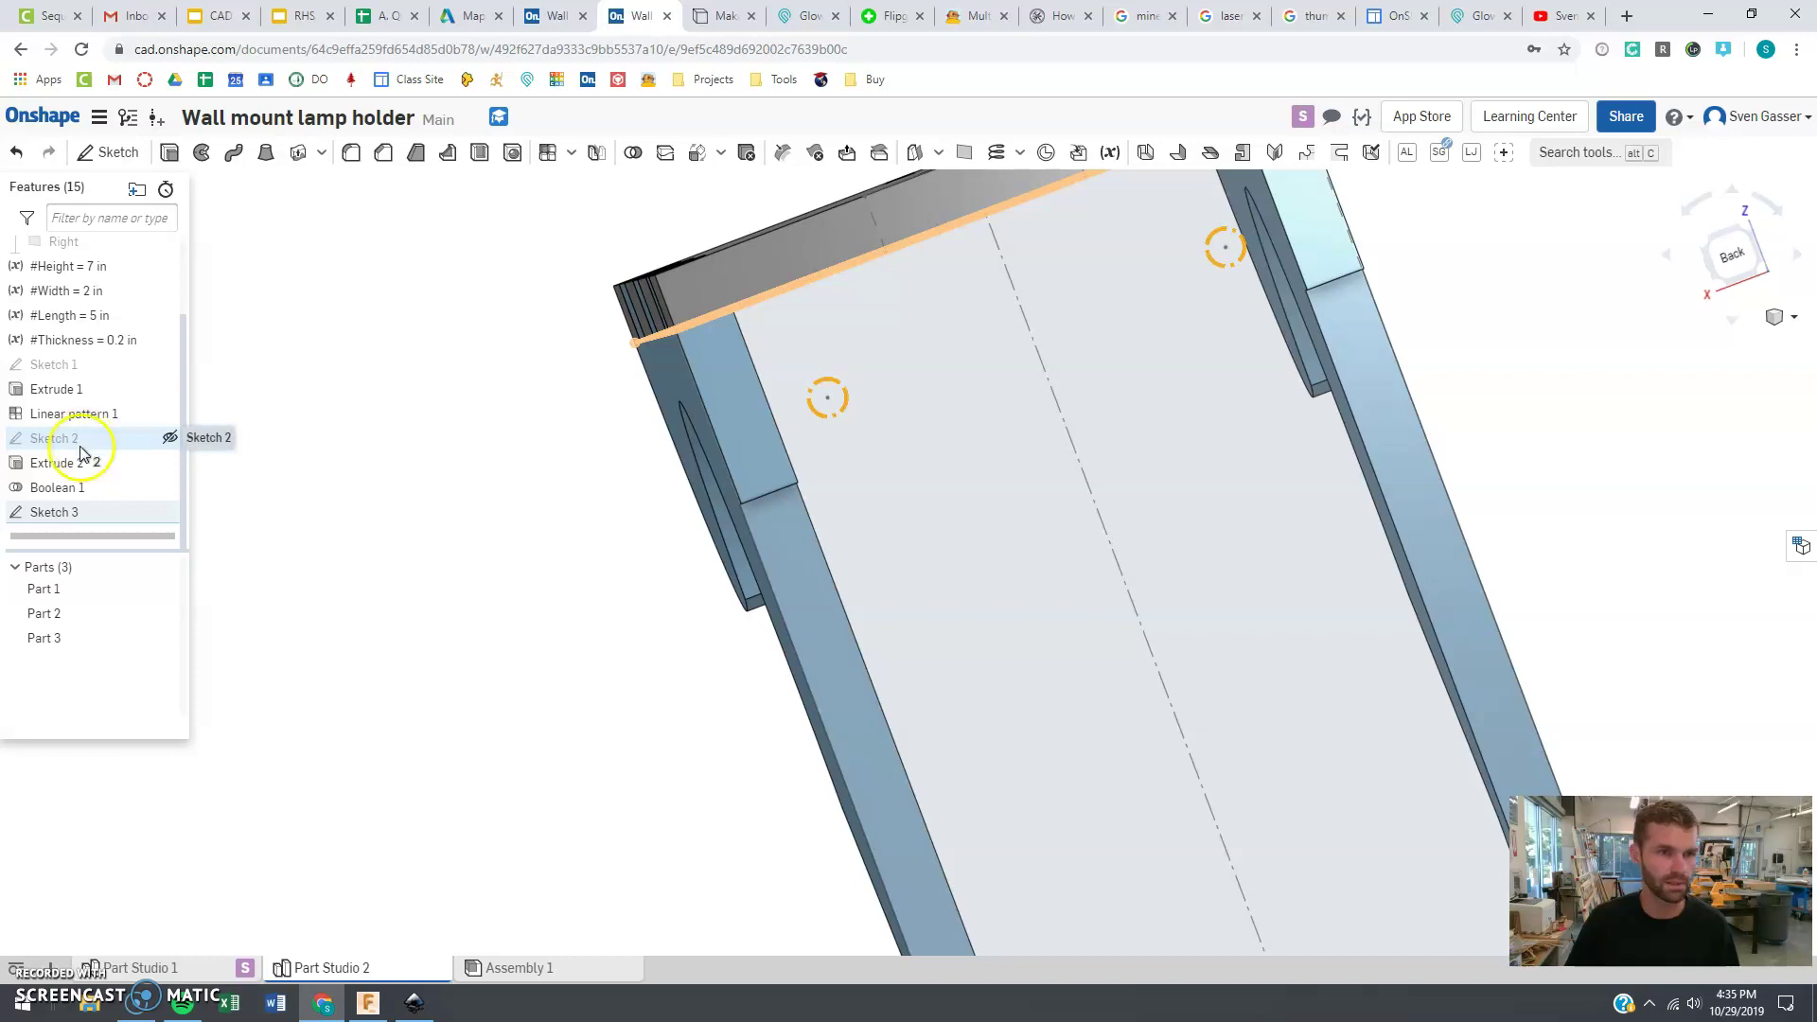
pyautogui.doubleClick(73, 511)
pyautogui.click(854, 404)
pyautogui.click(1218, 264)
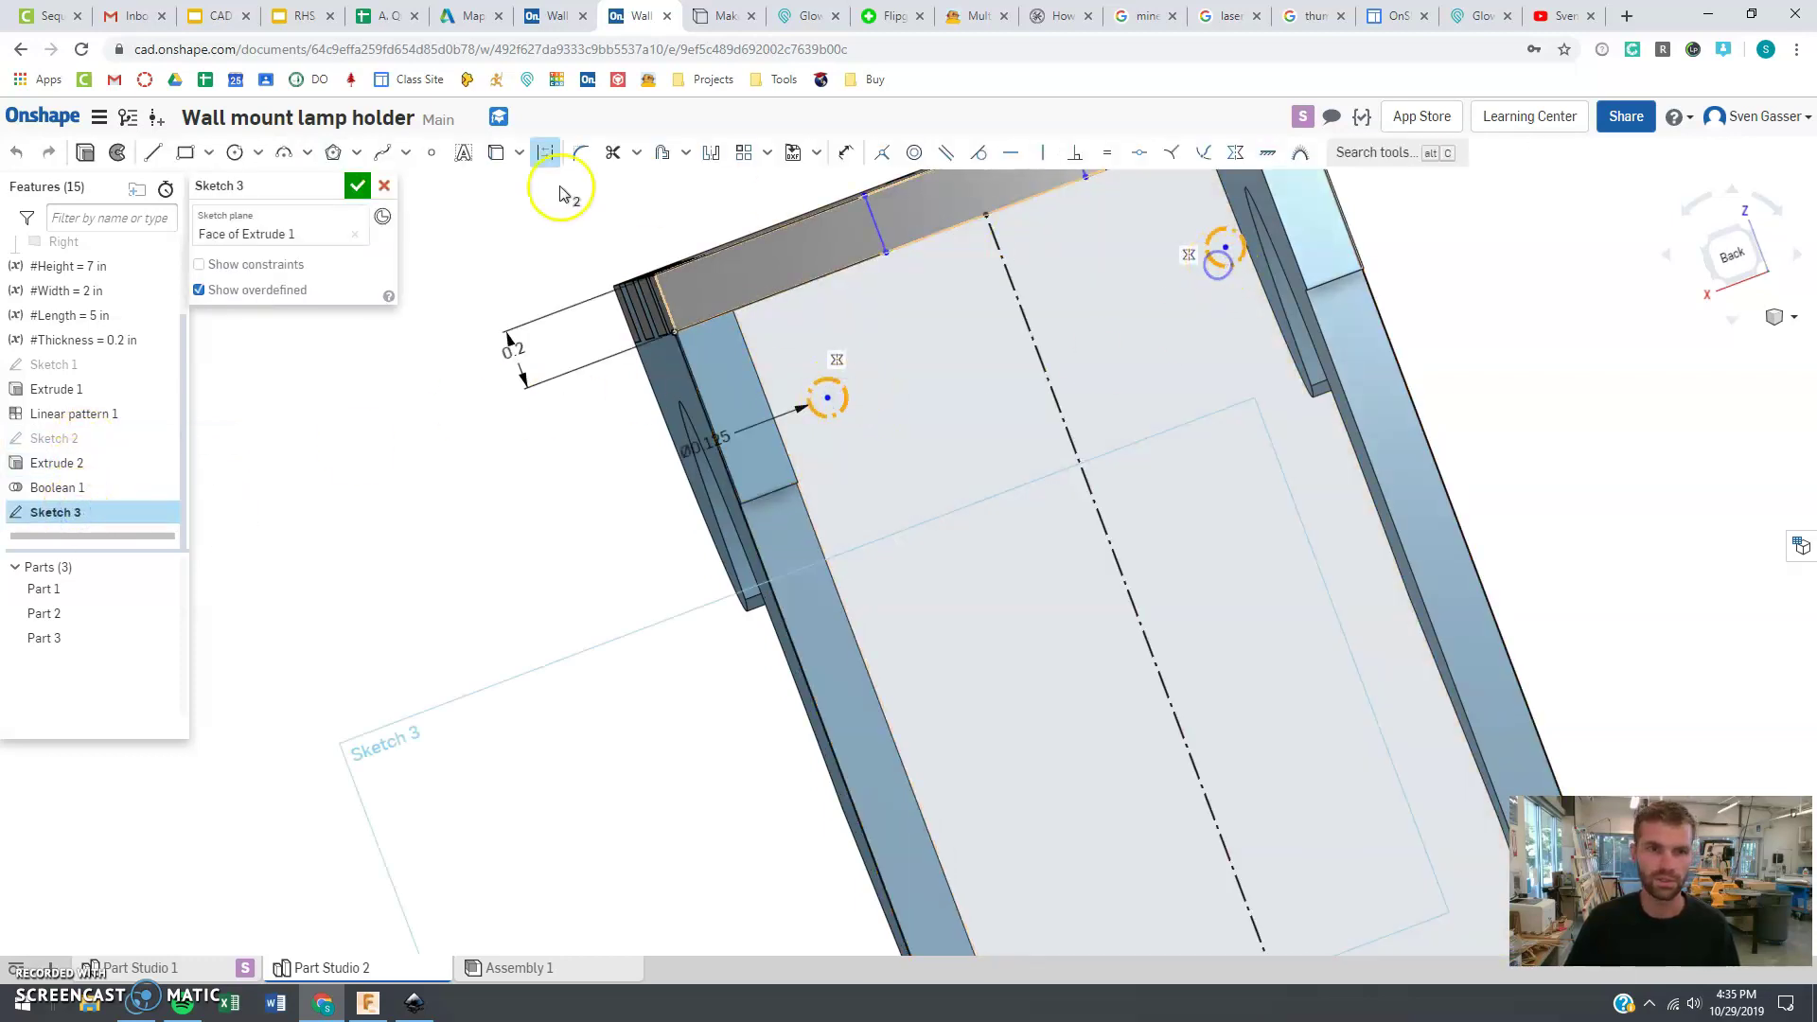
pyautogui.click(544, 153)
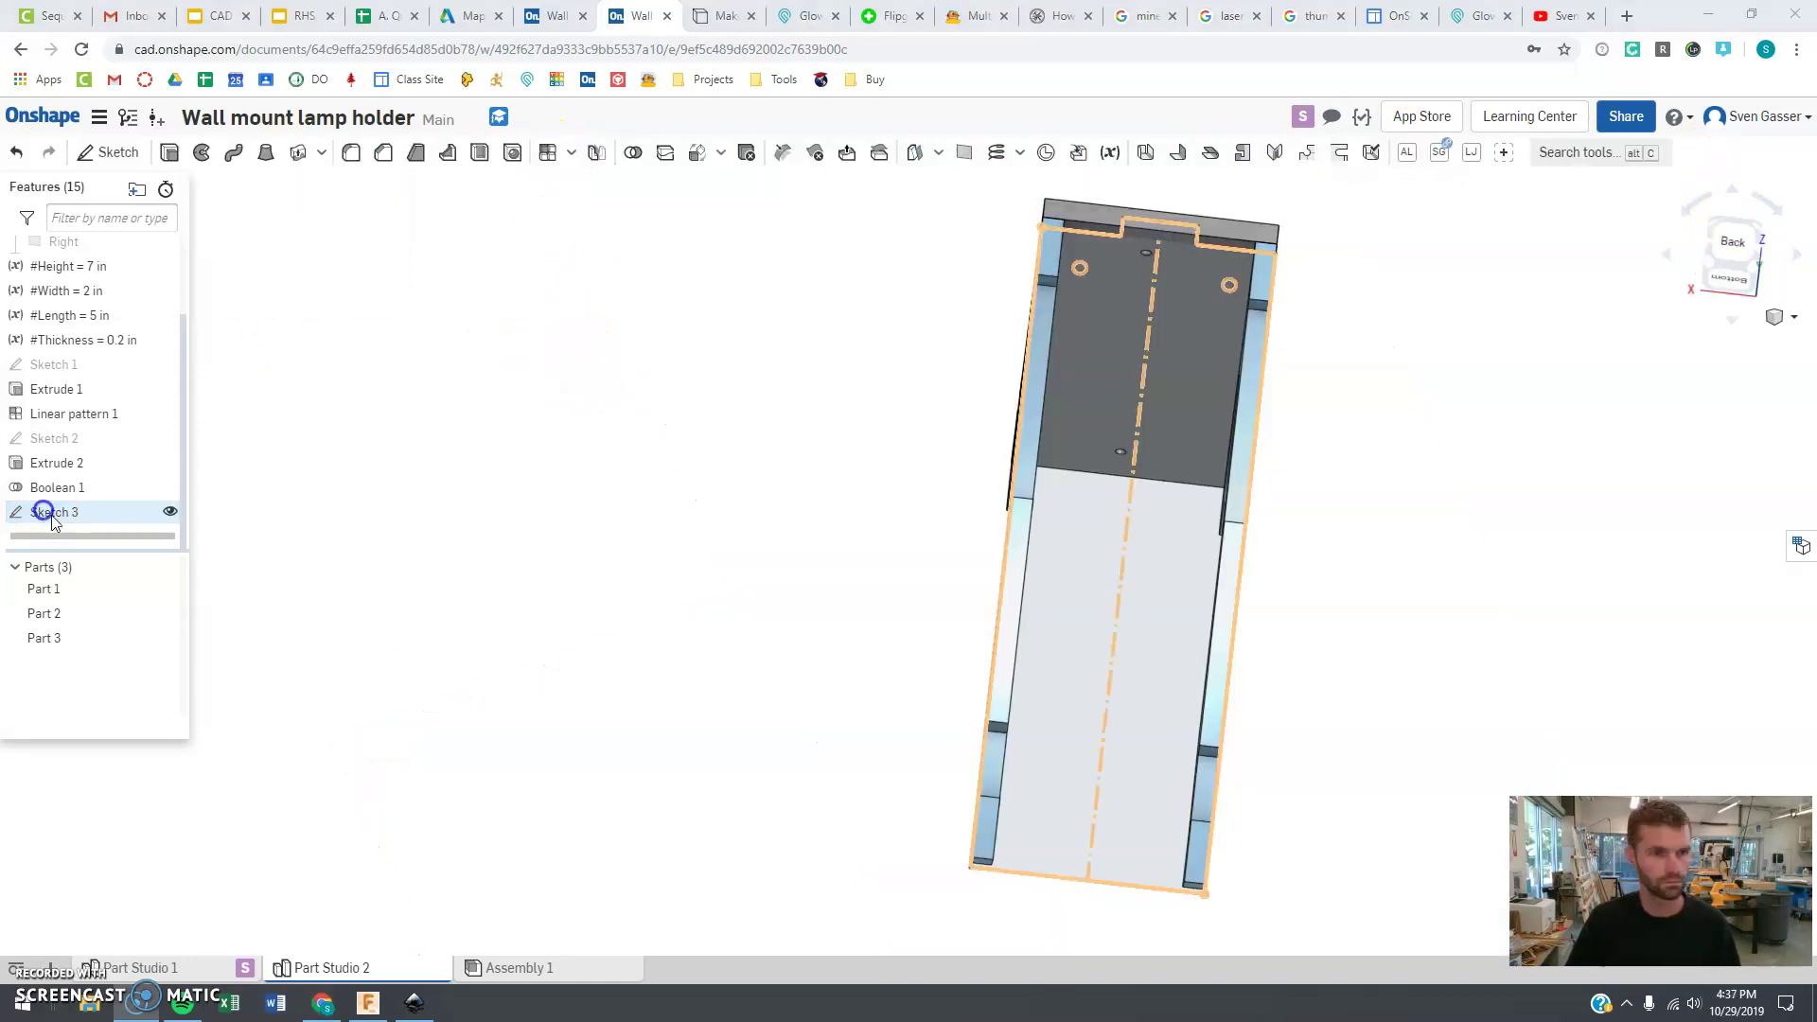
# Extrude the back-panel profile of Sketch 3 as a new solid part with a blind depth of #Thickness
pyautogui.doubleClick(49, 514)
pyautogui.moveTo(662, 377); pyautogui.dragTo(676, 443, button='right')
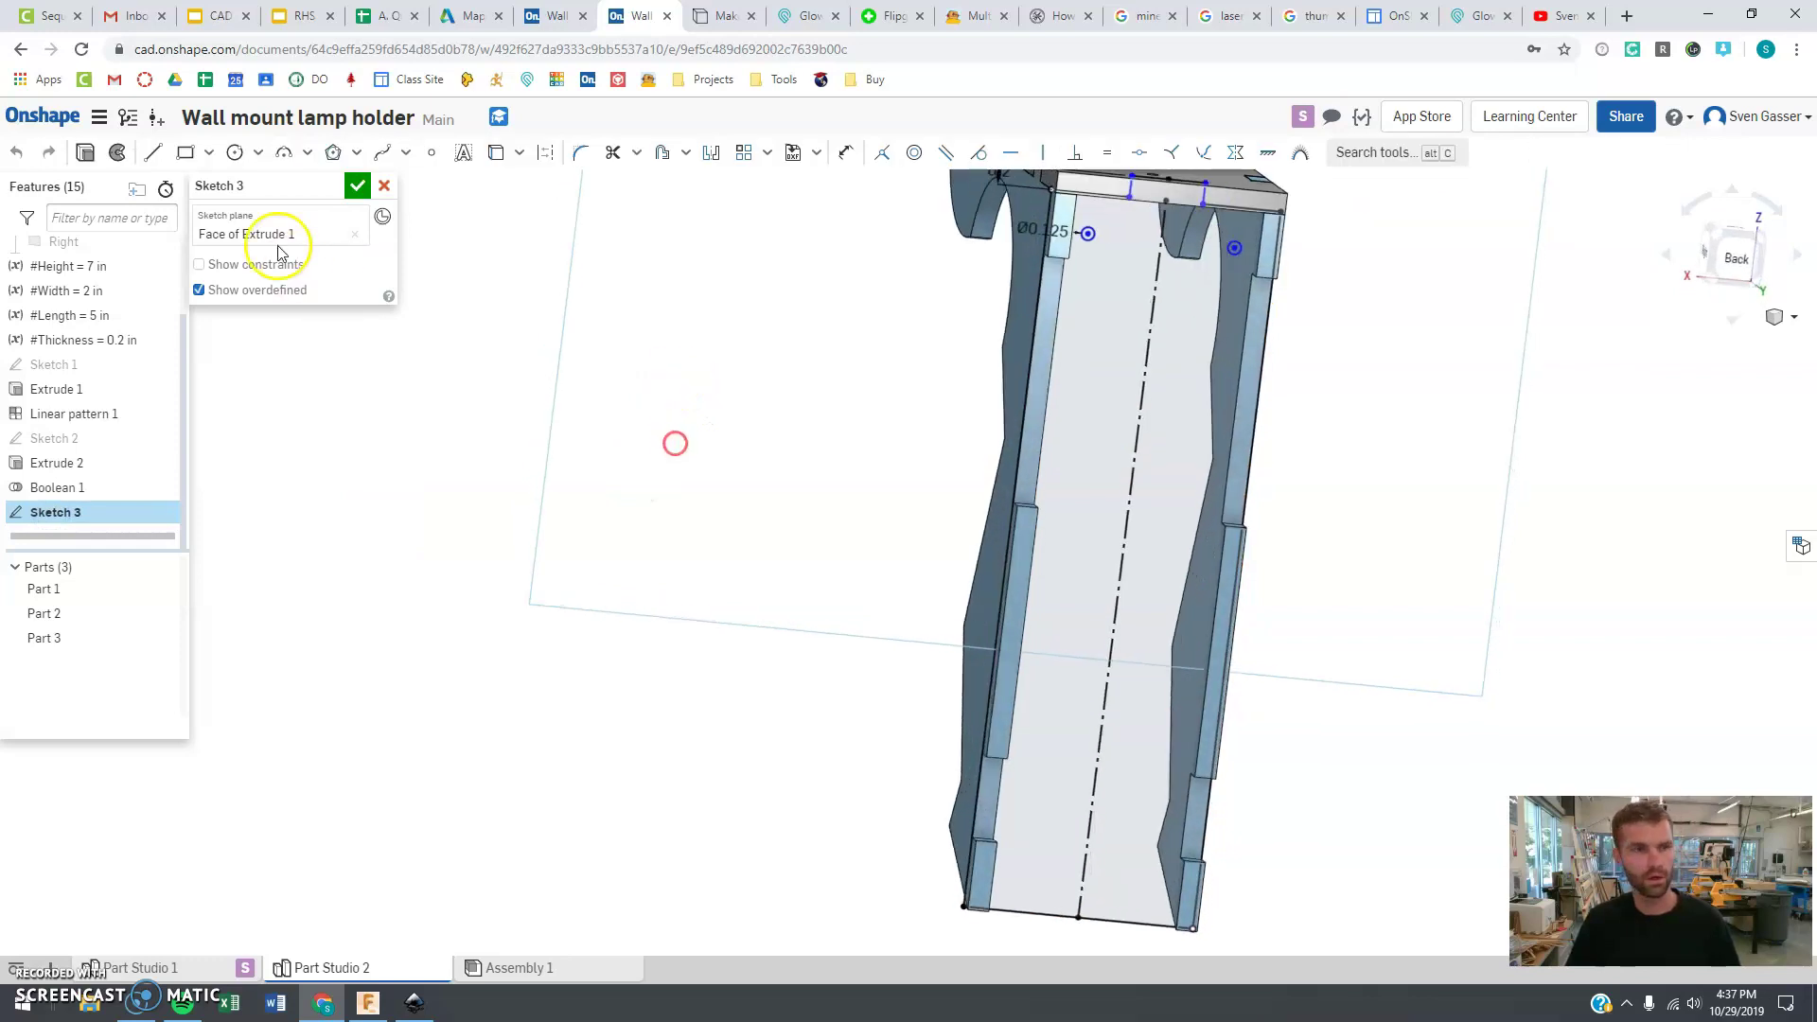
pyautogui.click(80, 153)
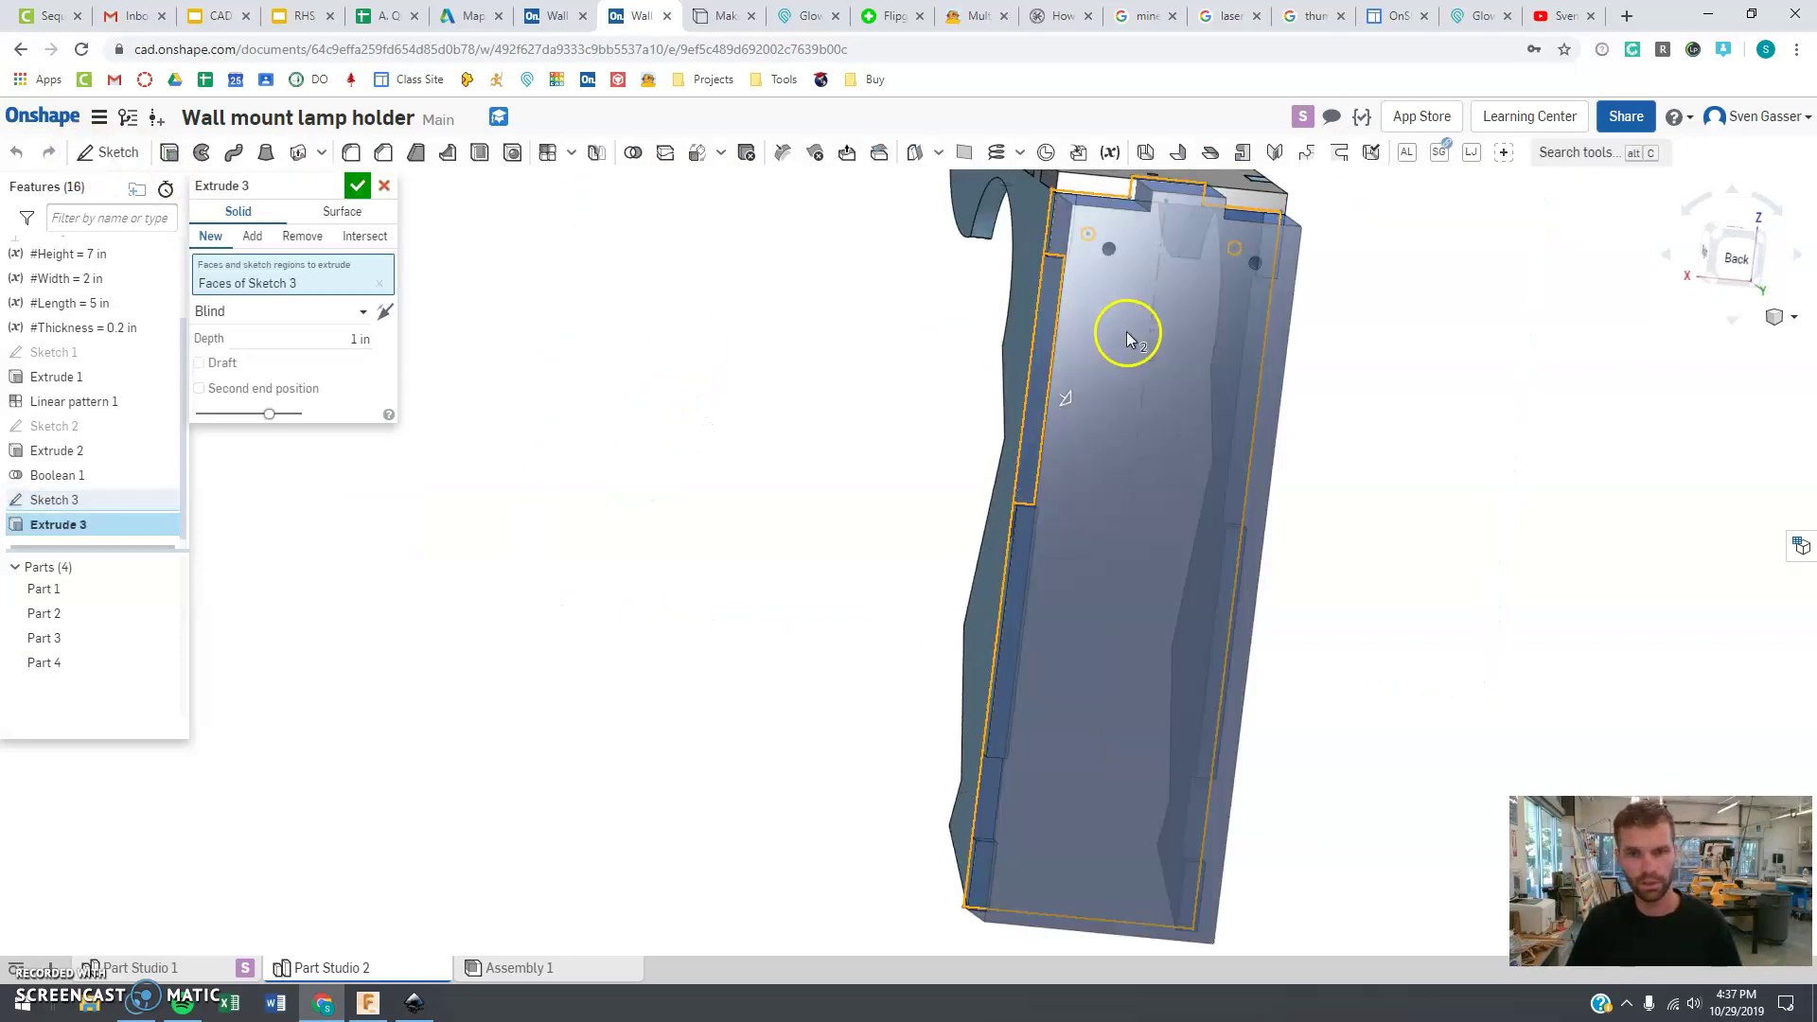
pyautogui.moveTo(951, 416); pyautogui.dragTo(985, 339, button='right')
pyautogui.click(358, 338)
pyautogui.write('t')
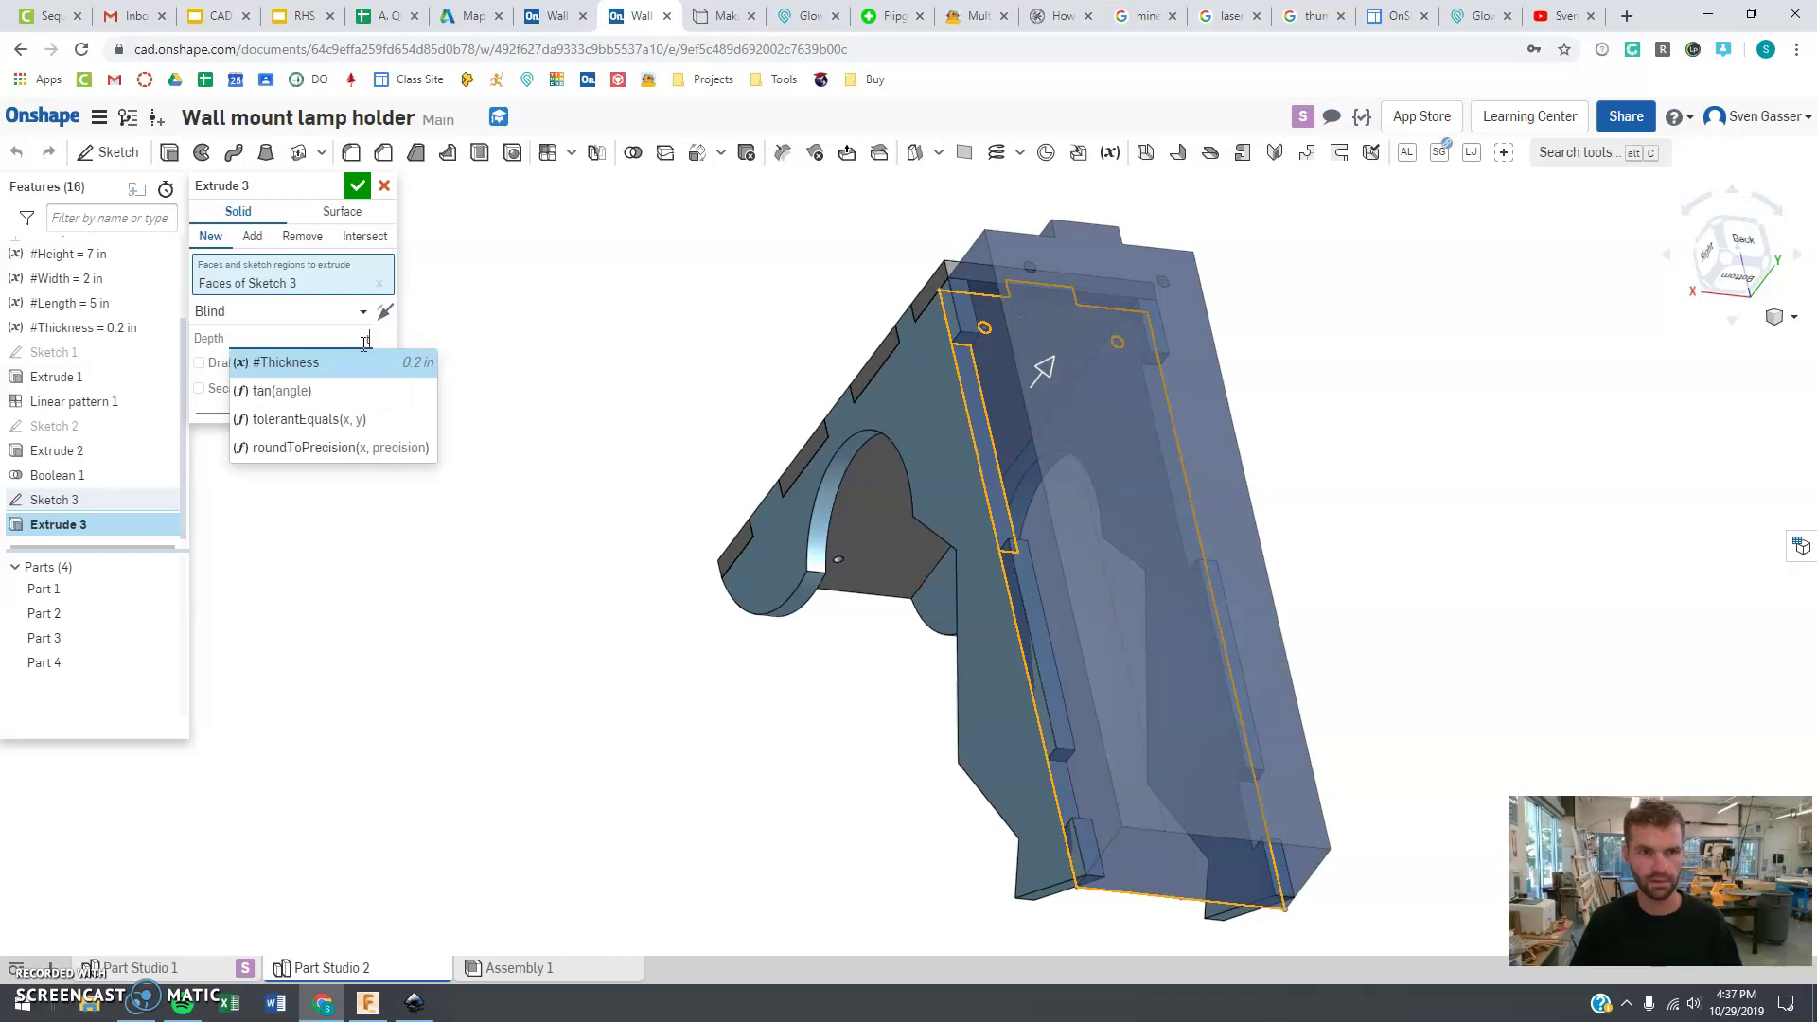
pyautogui.press('Return')
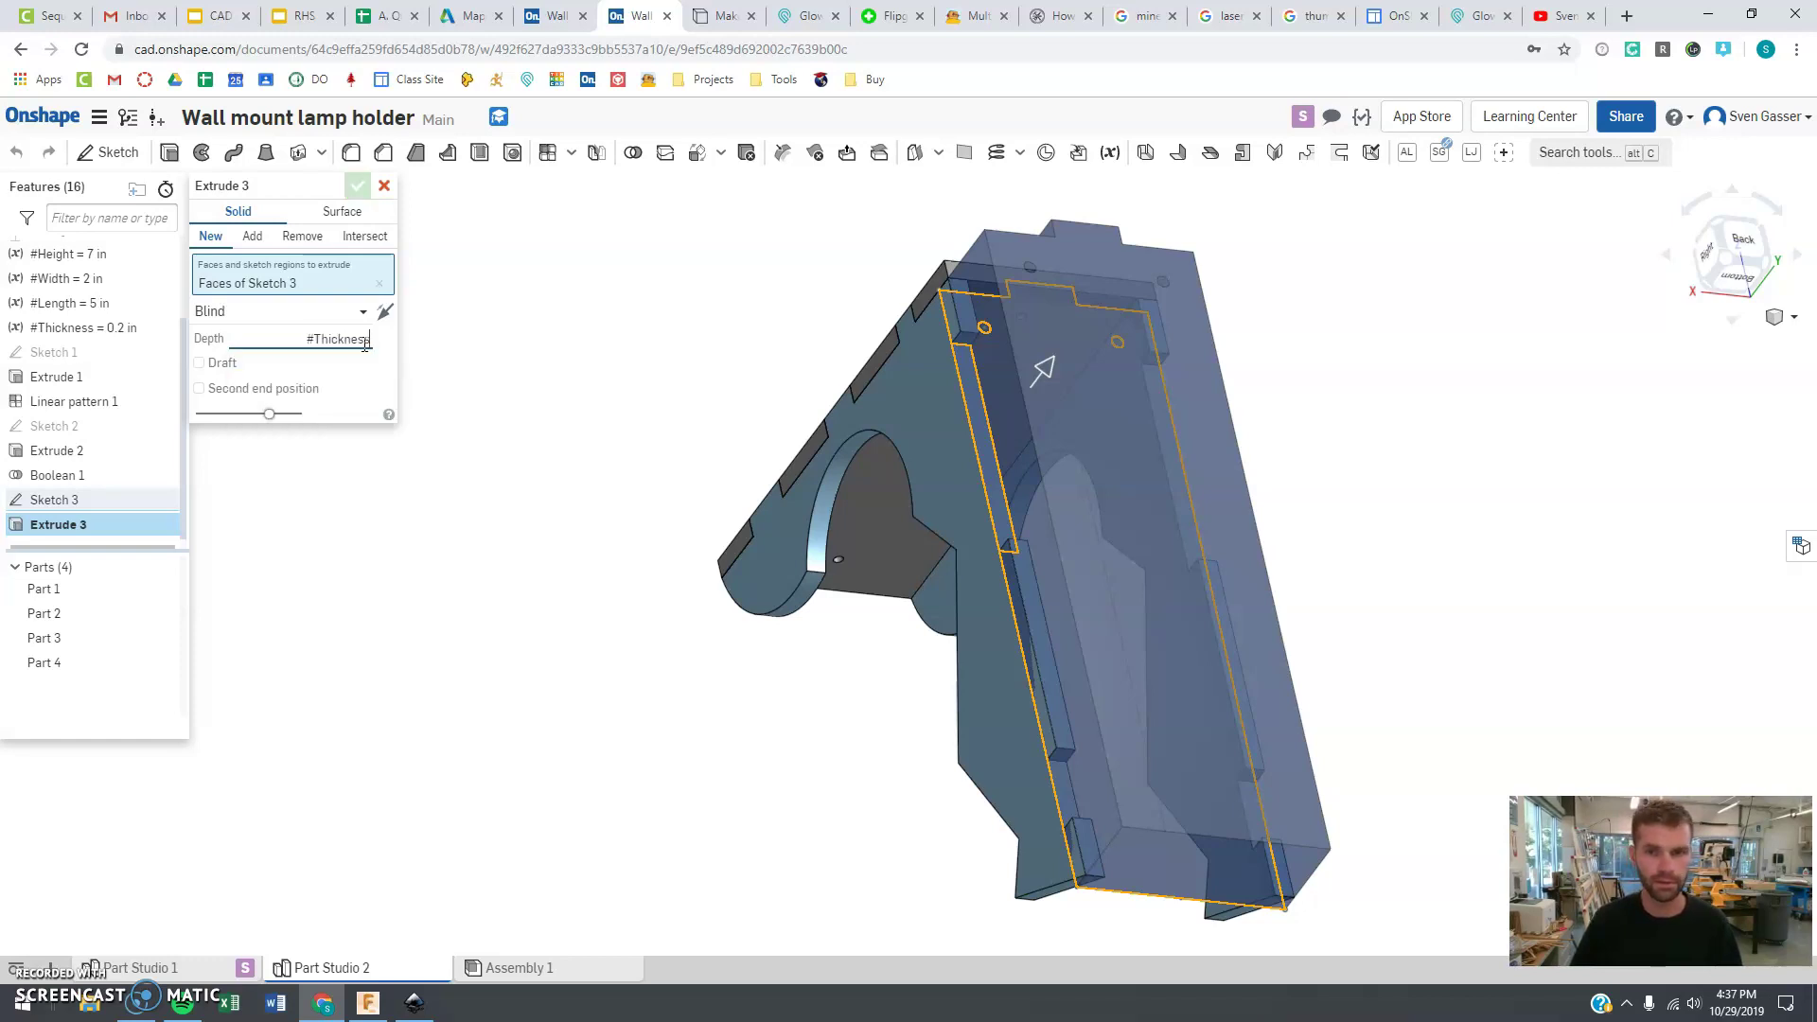
pyautogui.press('Return')
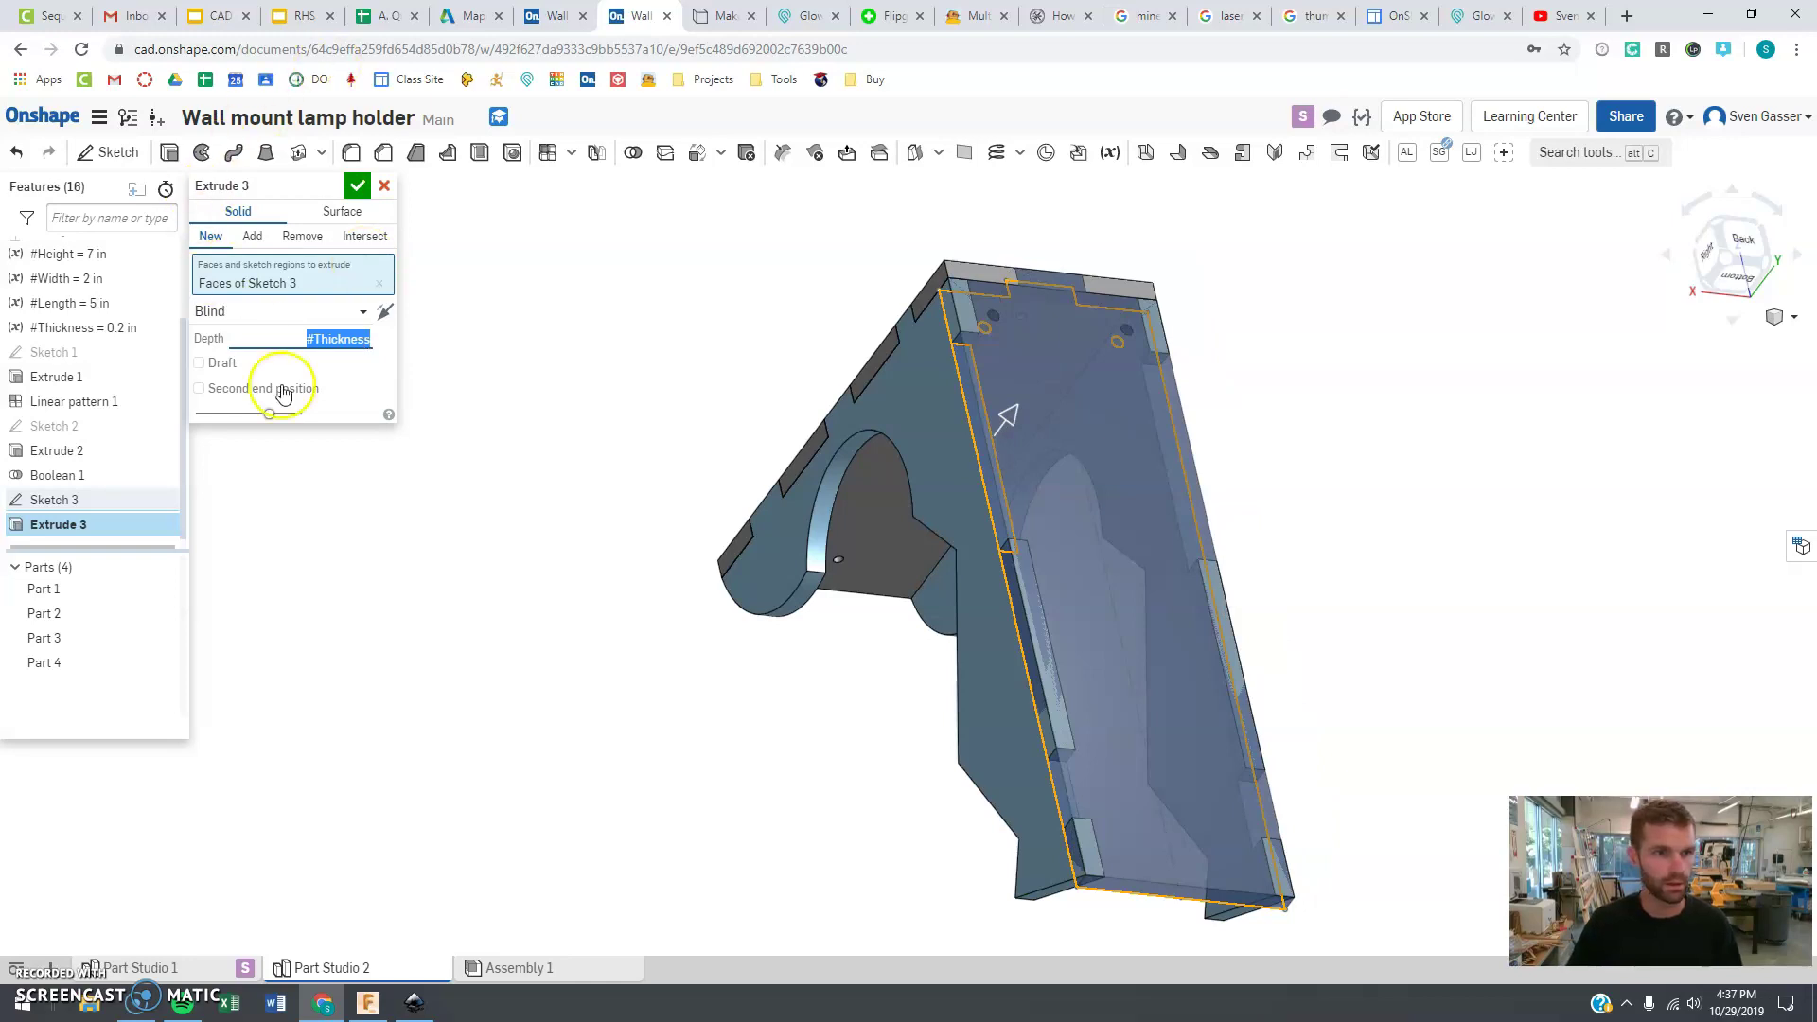
pyautogui.click(216, 242)
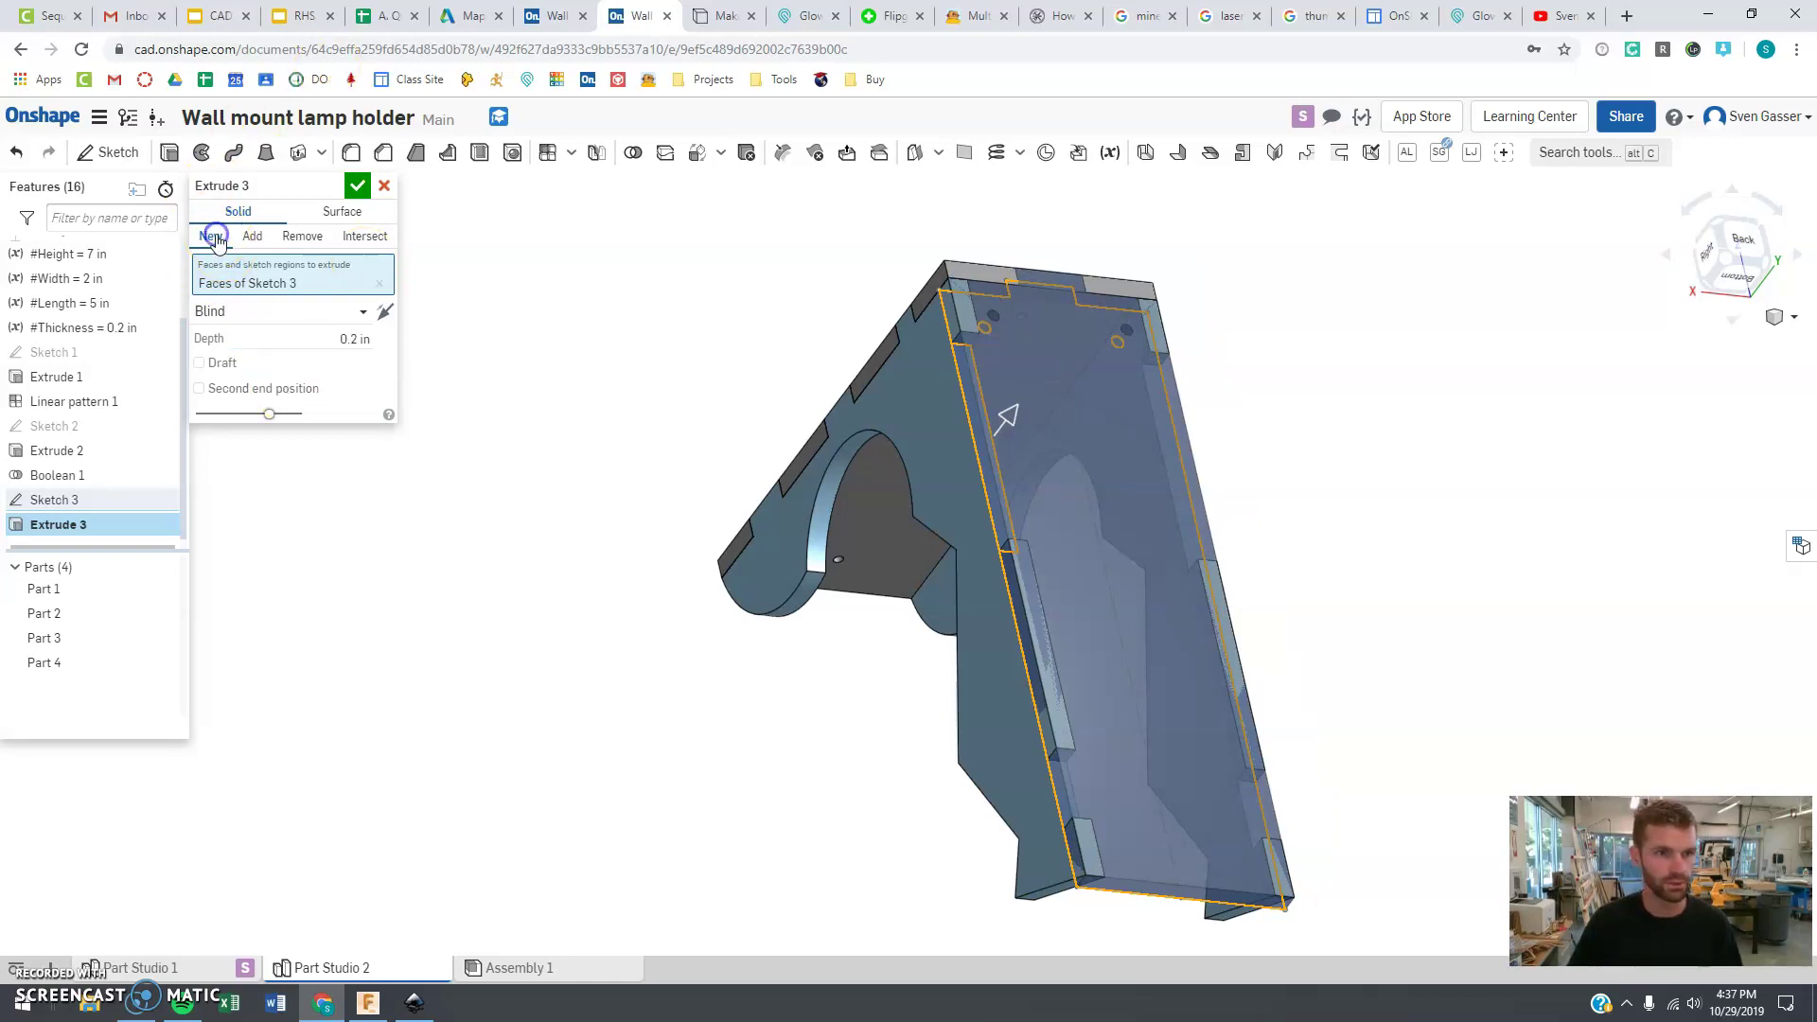
pyautogui.click(358, 188)
# Subtract the back panel (Part 4) from the top plate (Part 3) with a Boolean, keeping the tool part
pyautogui.click(498, 446)
pyautogui.moveTo(499, 445); pyautogui.dragTo(553, 542, button='right')
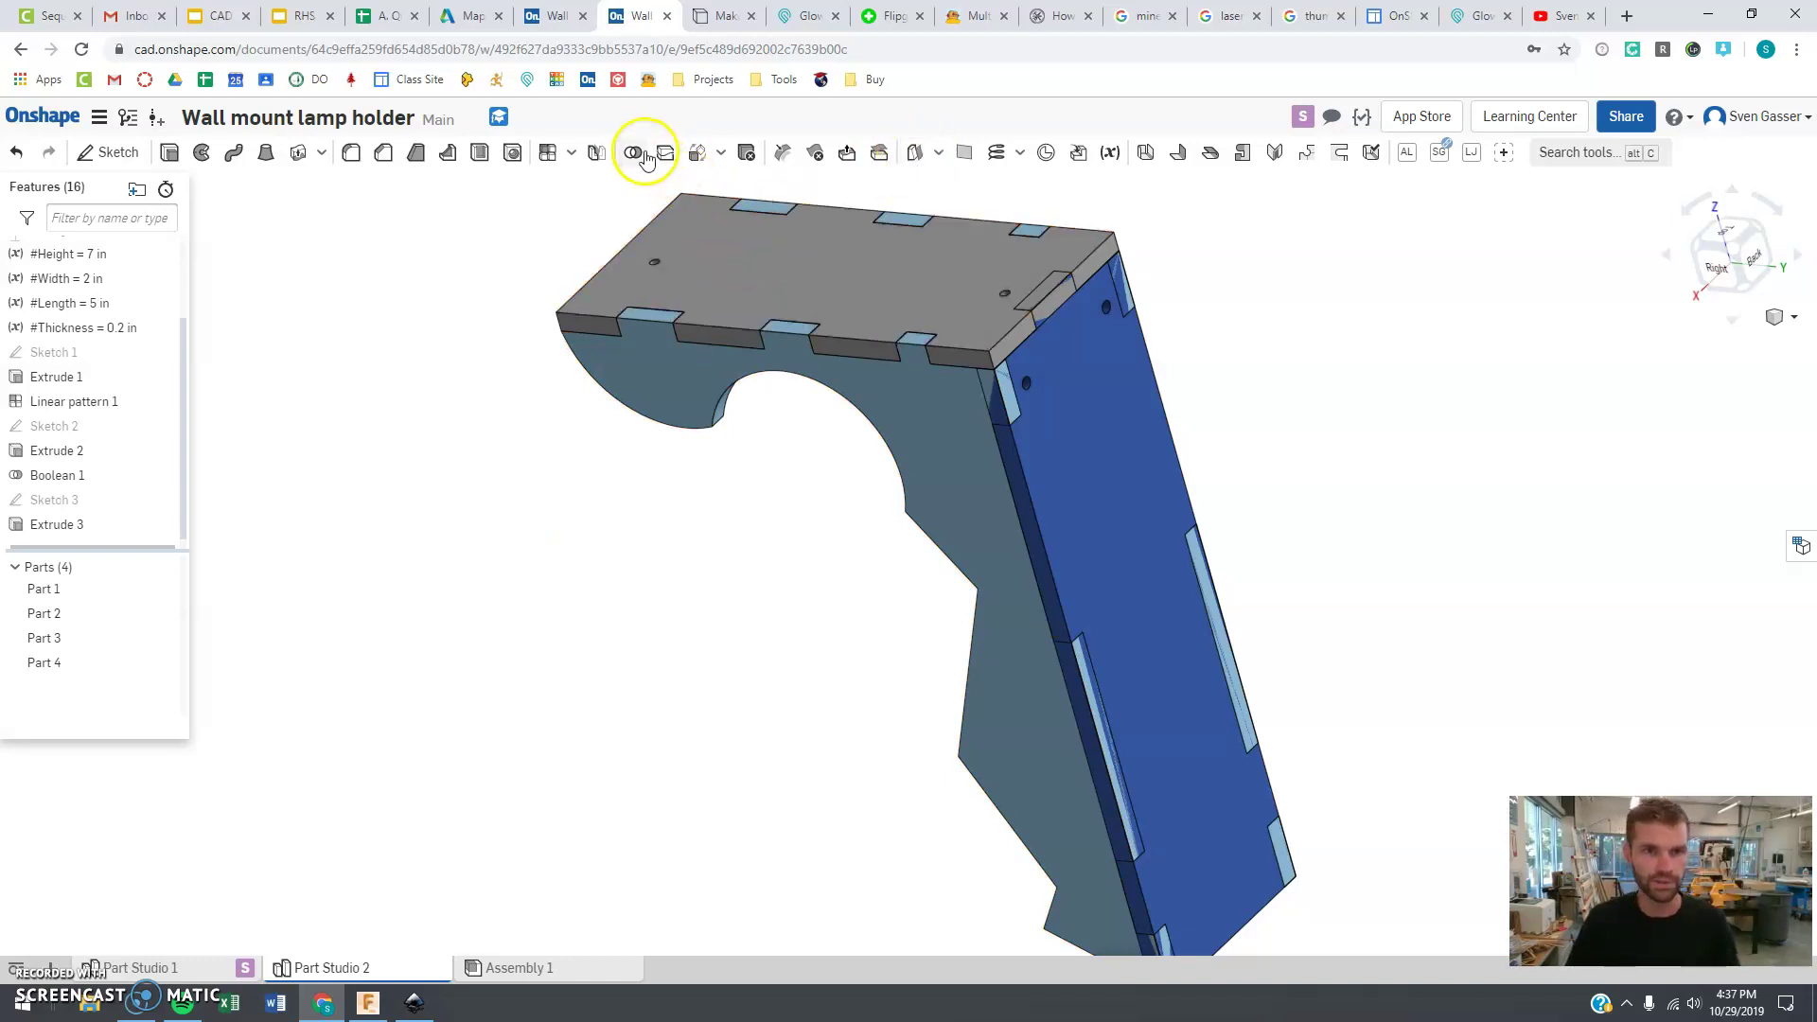
pyautogui.click(636, 157)
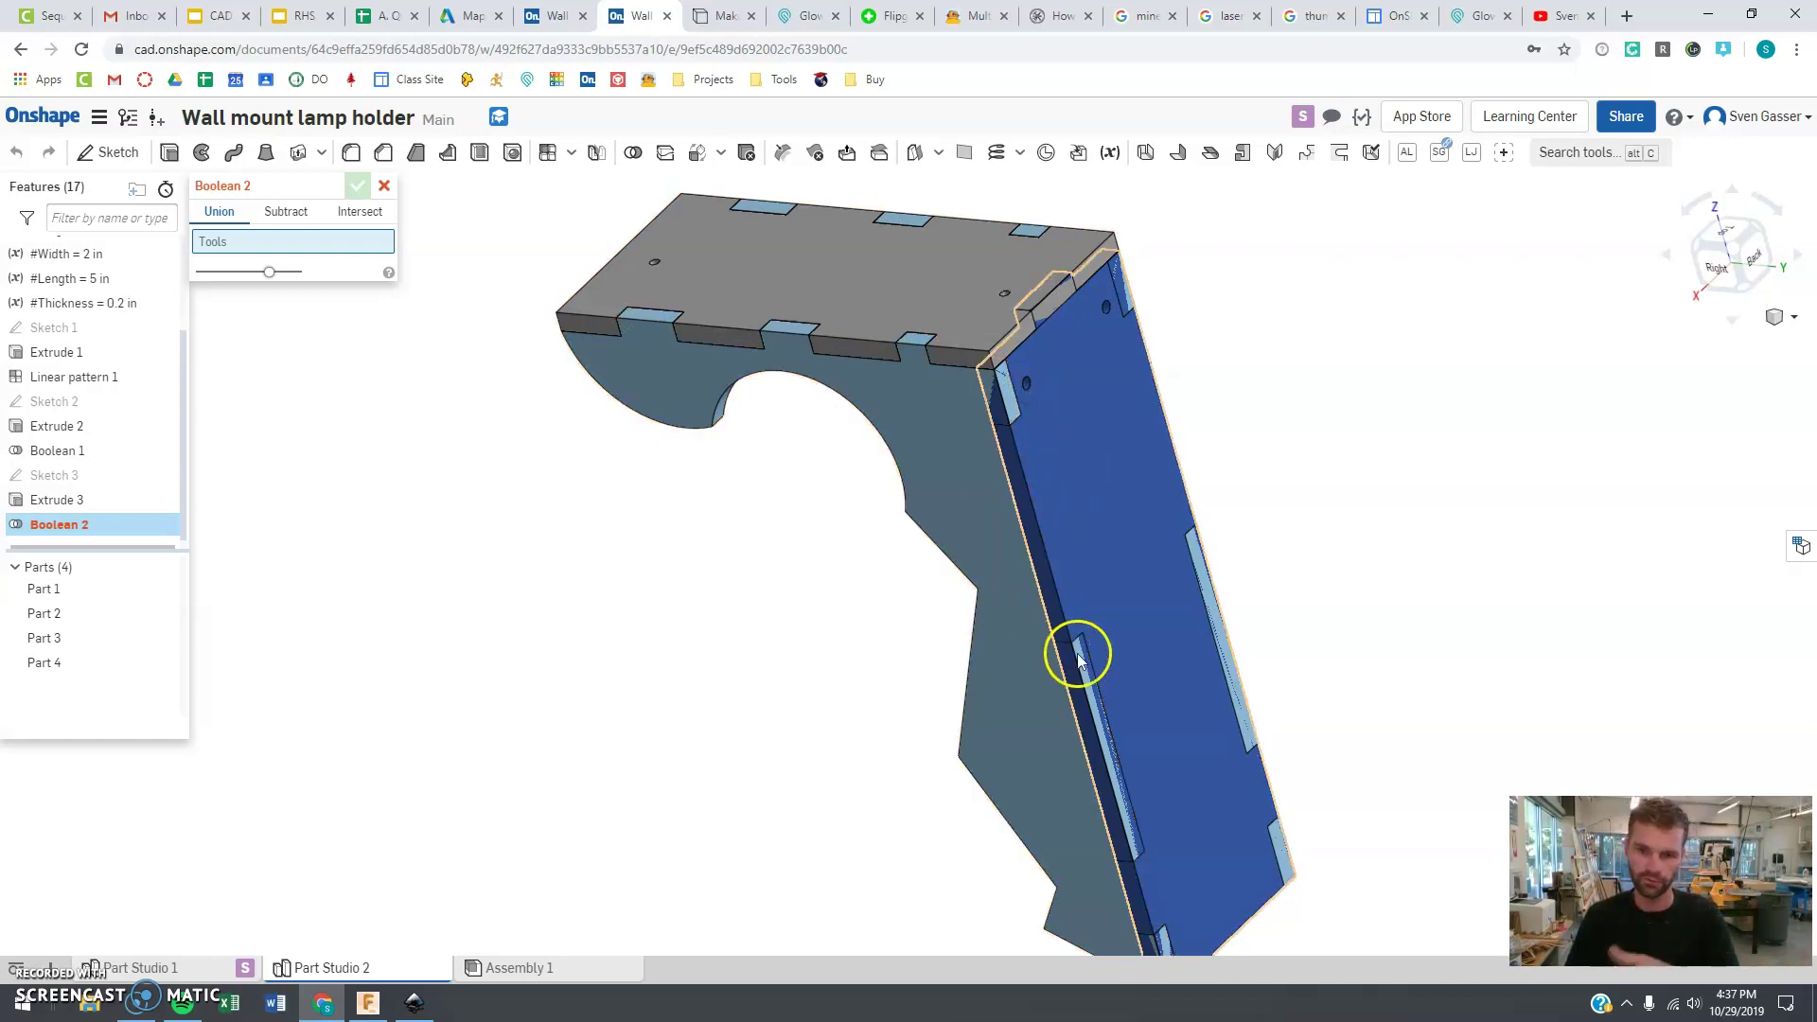
pyautogui.click(287, 213)
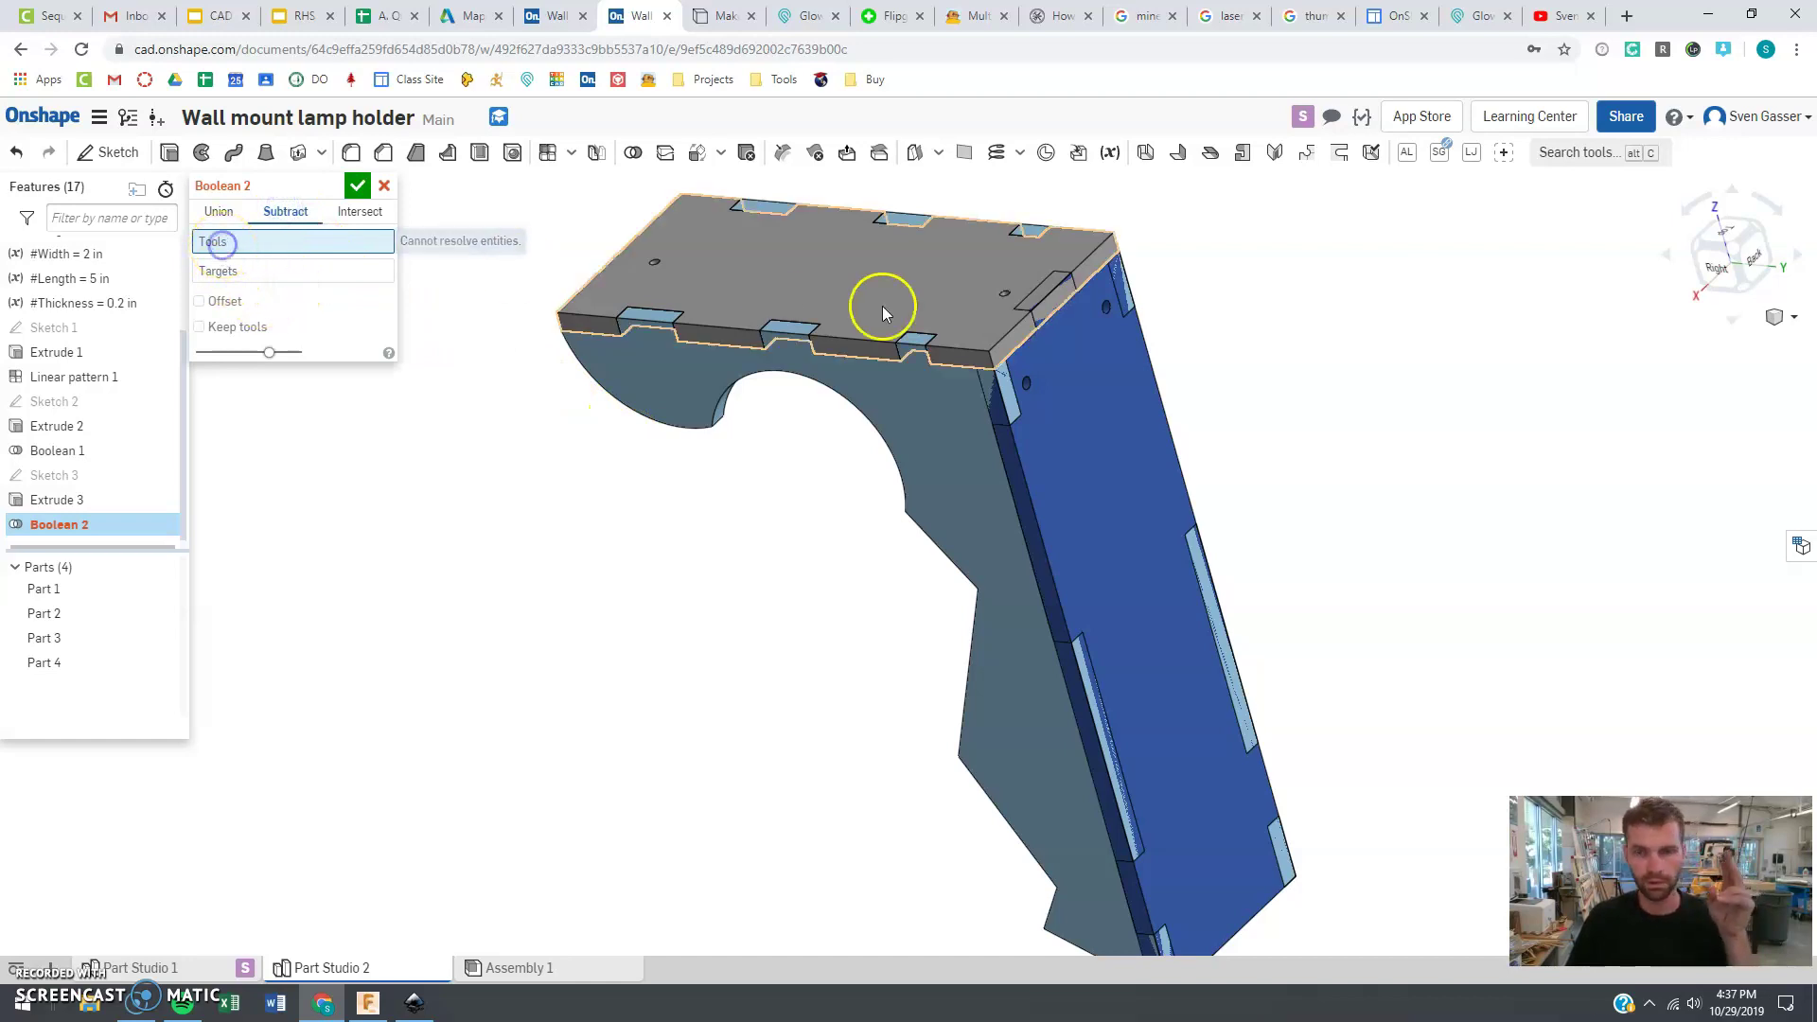
pyautogui.click(1091, 407)
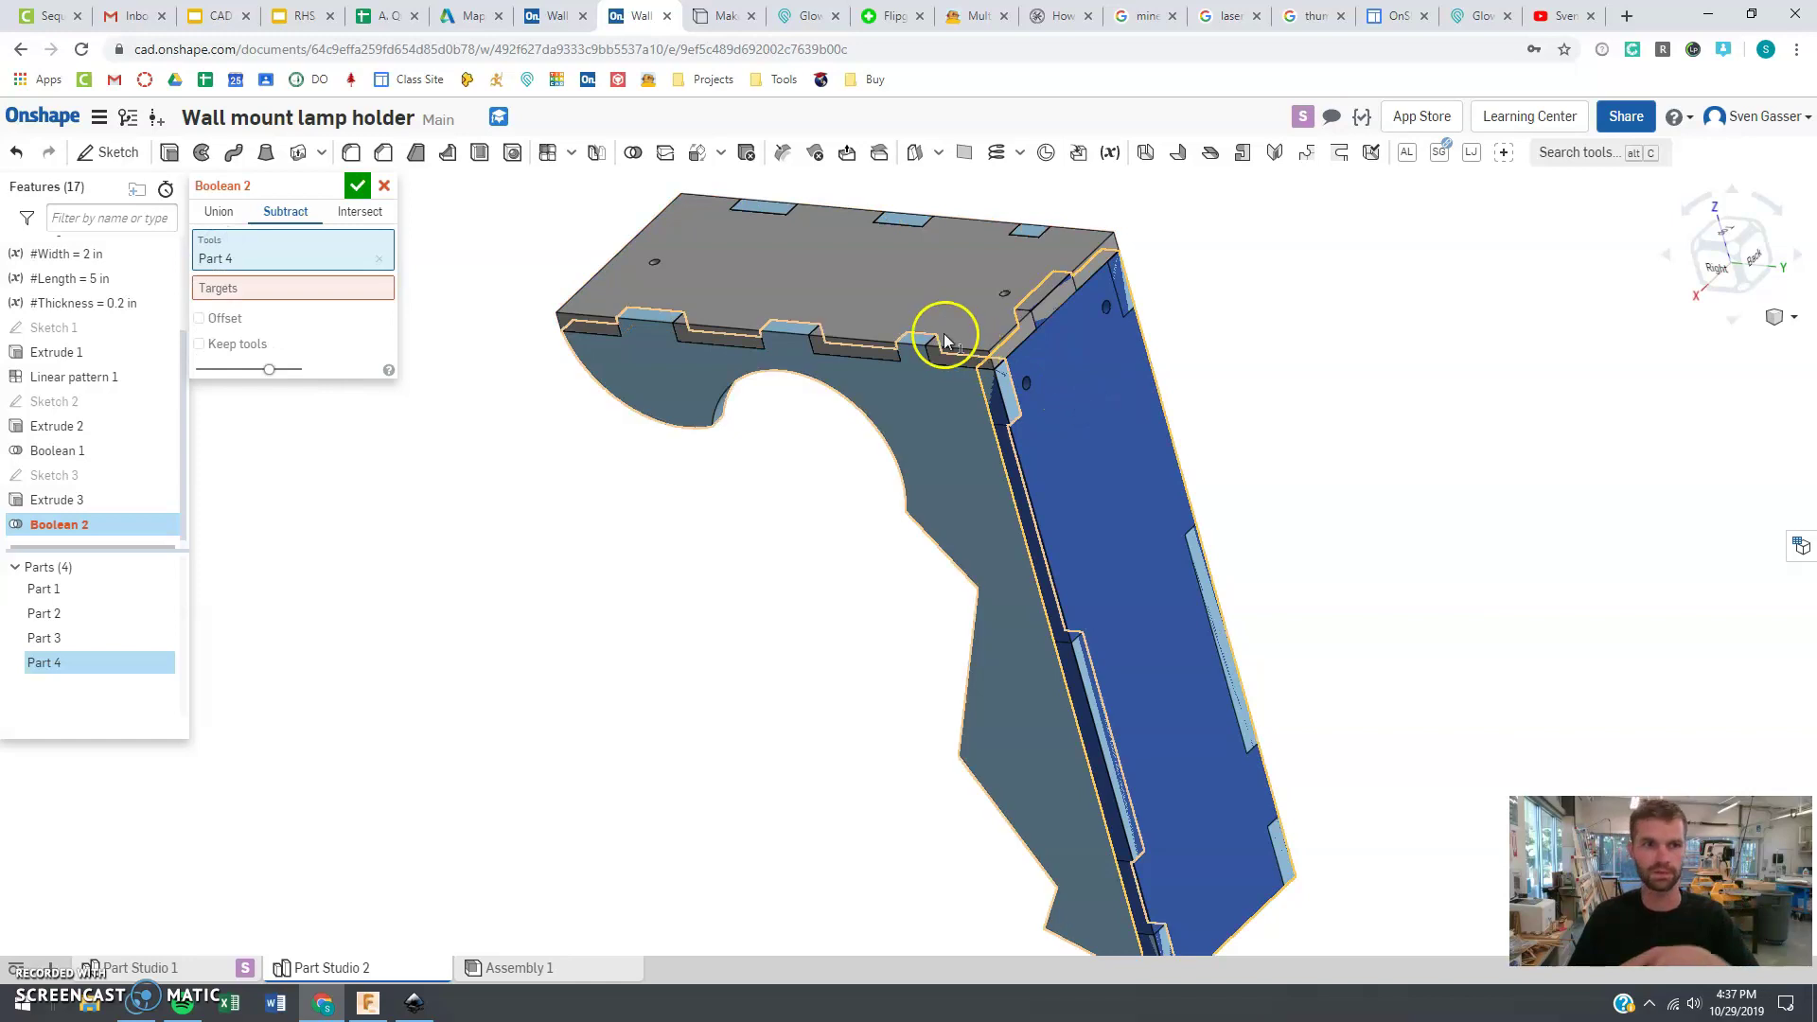
pyautogui.click(849, 290)
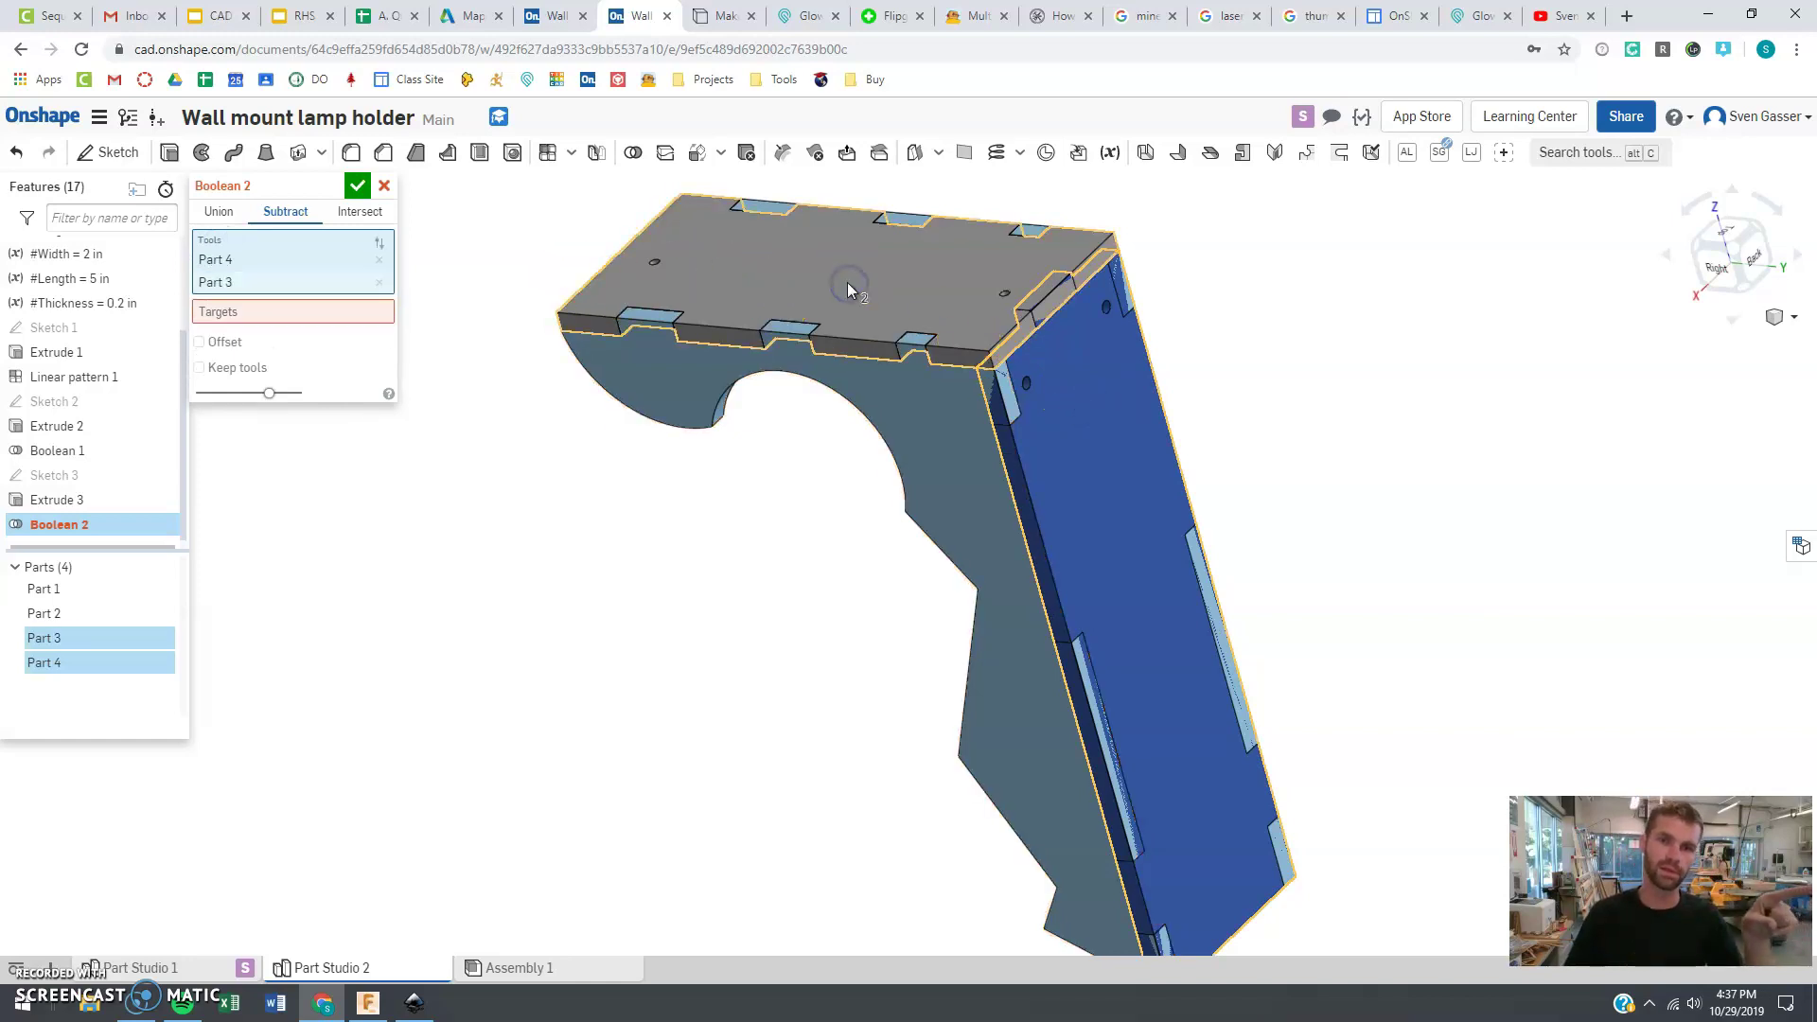
pyautogui.click(379, 284)
pyautogui.click(291, 288)
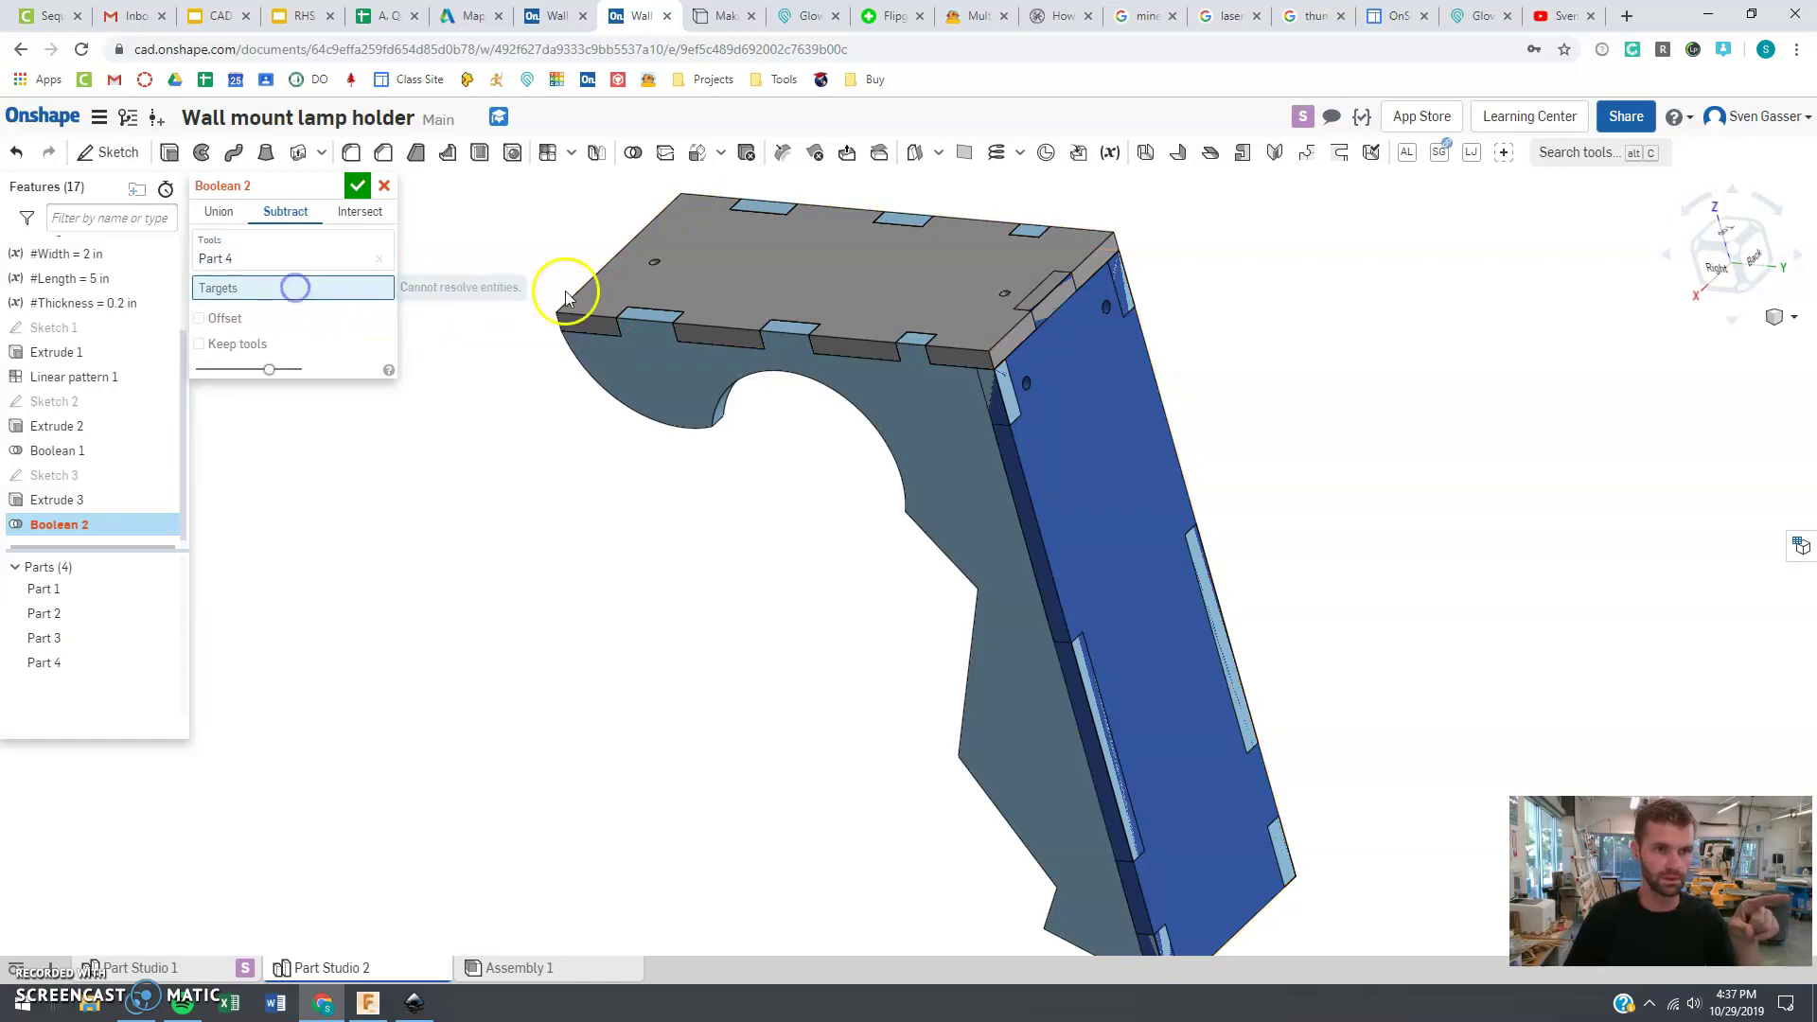
pyautogui.click(921, 294)
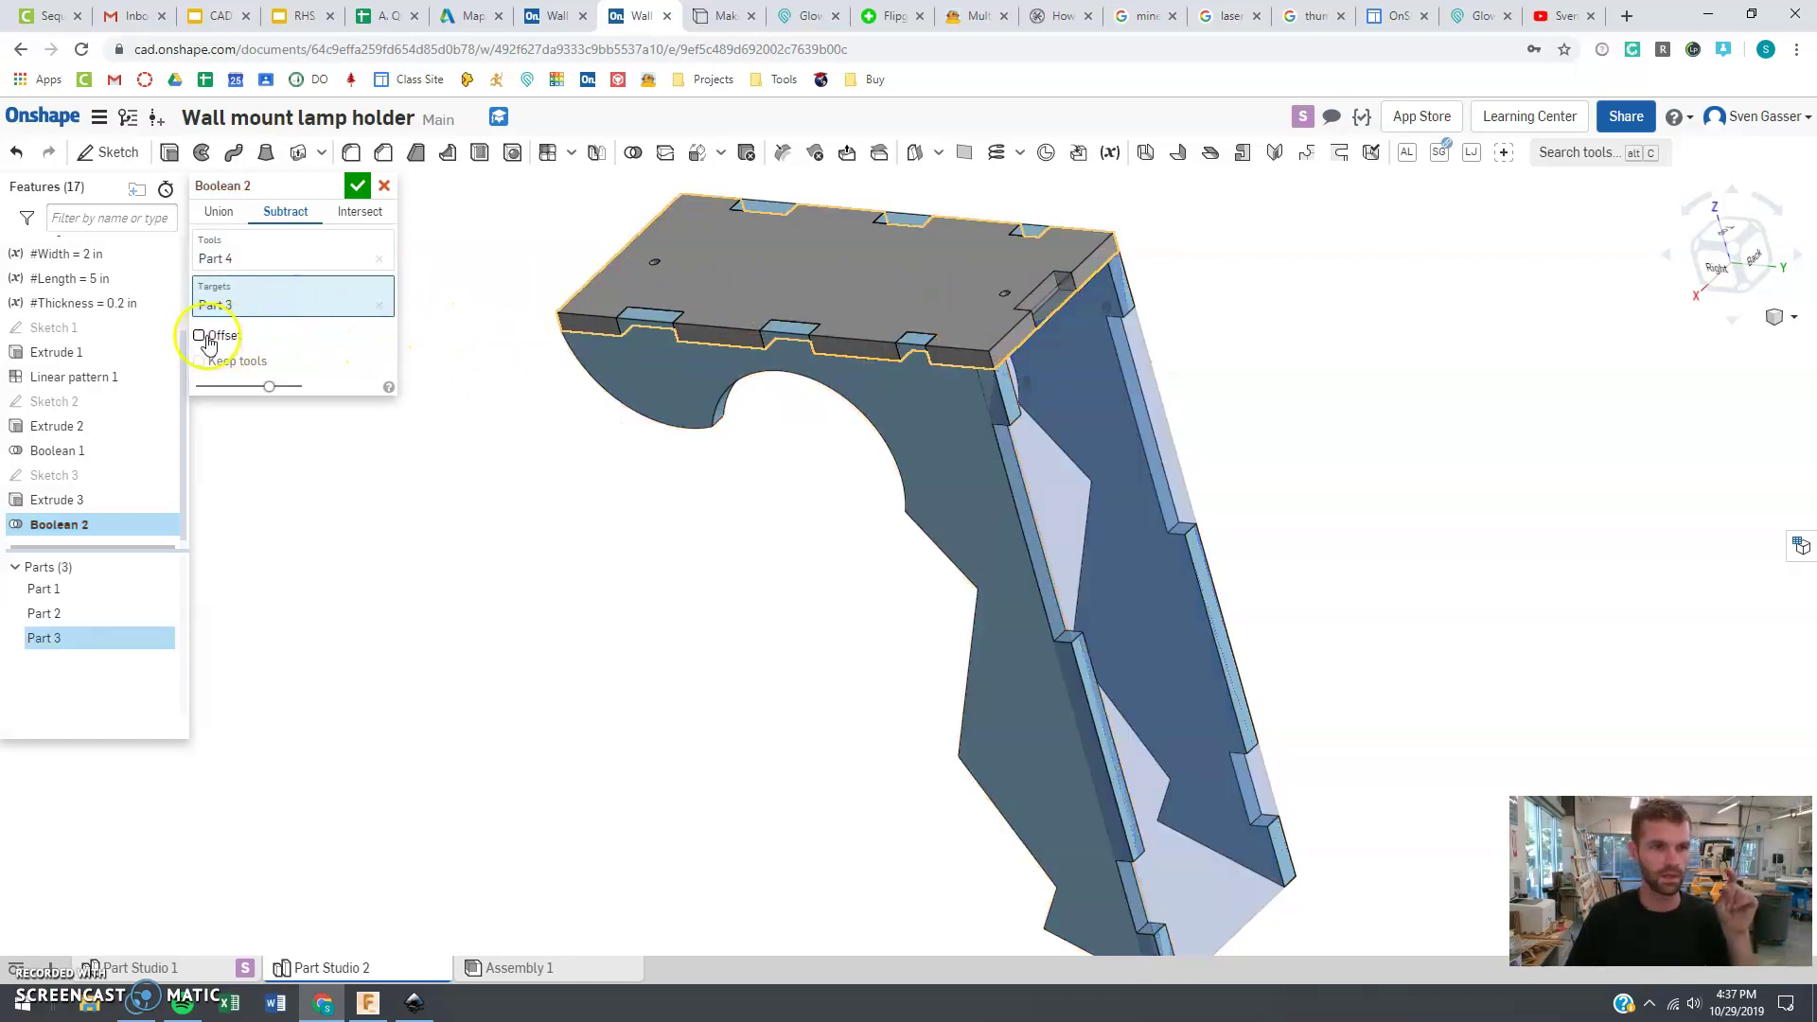
pyautogui.click(352, 186)
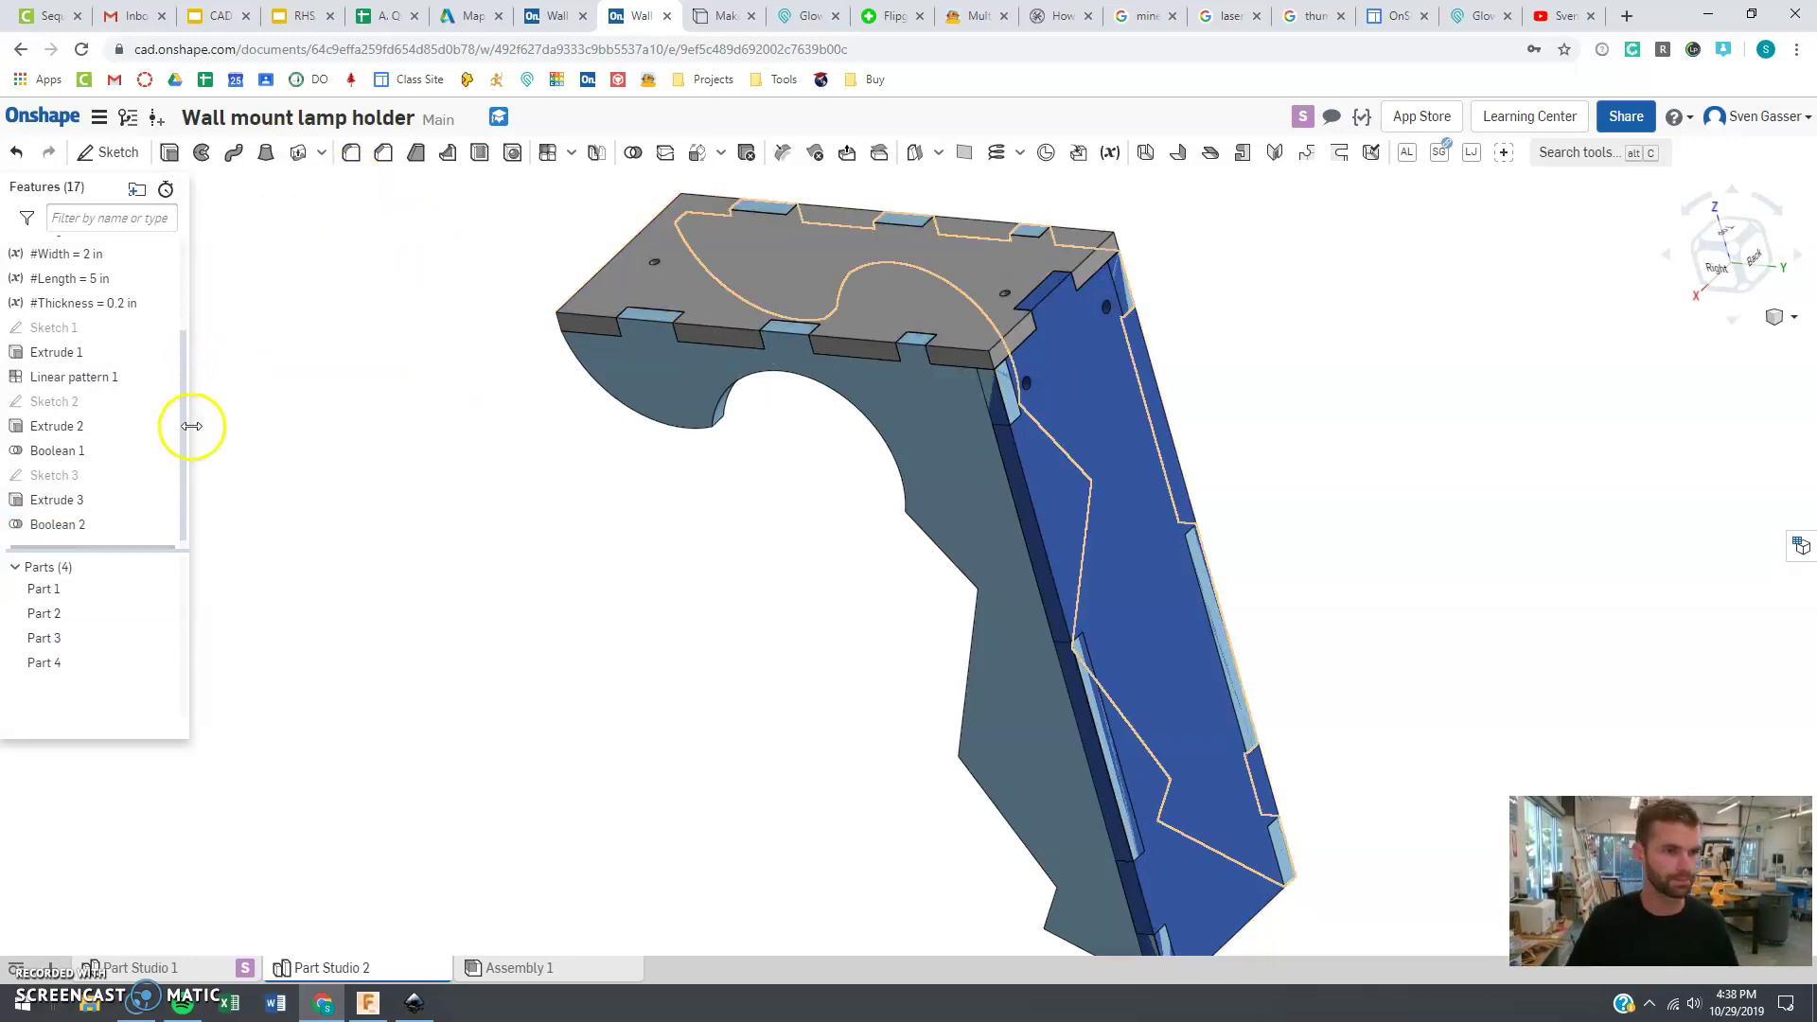
# Subtract the two side legs (Part 1 and Part 2) from the back panel (Part 4) with a Boolean, keeping the tools
pyautogui.click(632, 153)
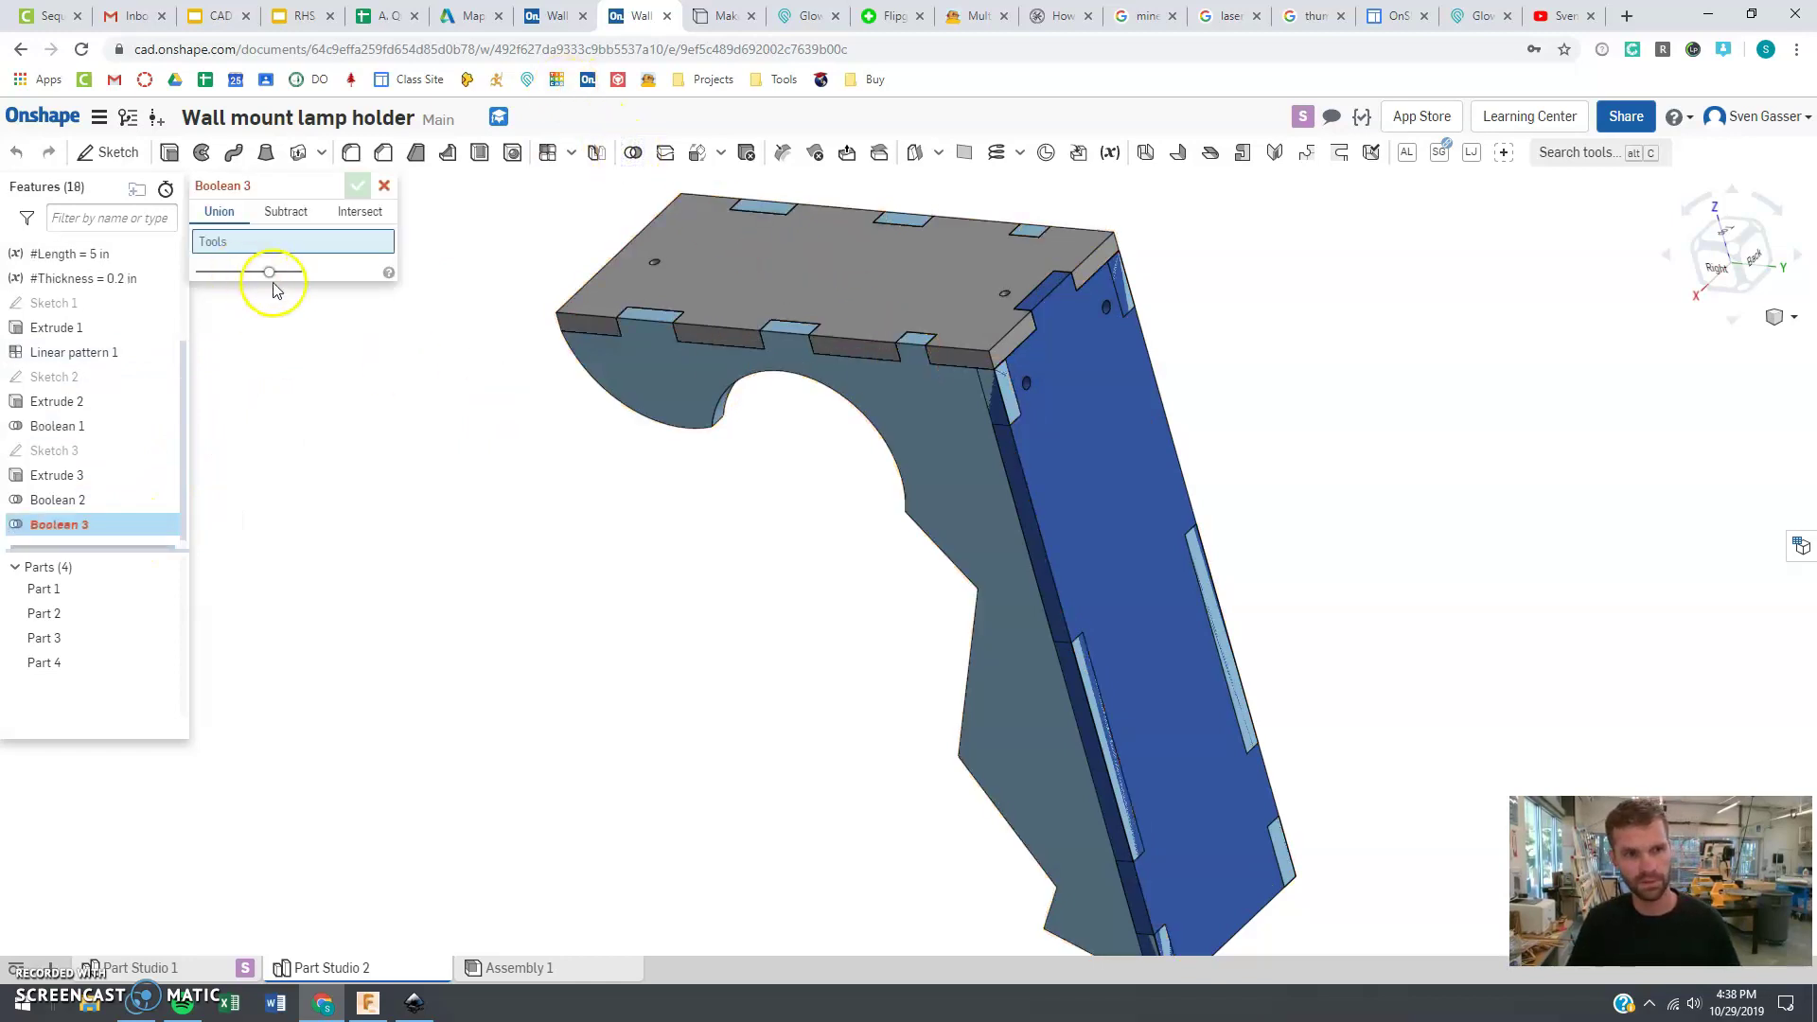
pyautogui.click(949, 446)
pyautogui.moveTo(1087, 434); pyautogui.dragTo(1150, 284, button='right')
pyautogui.click(1149, 284)
pyautogui.moveTo(994, 446); pyautogui.dragTo(1062, 386, button='right')
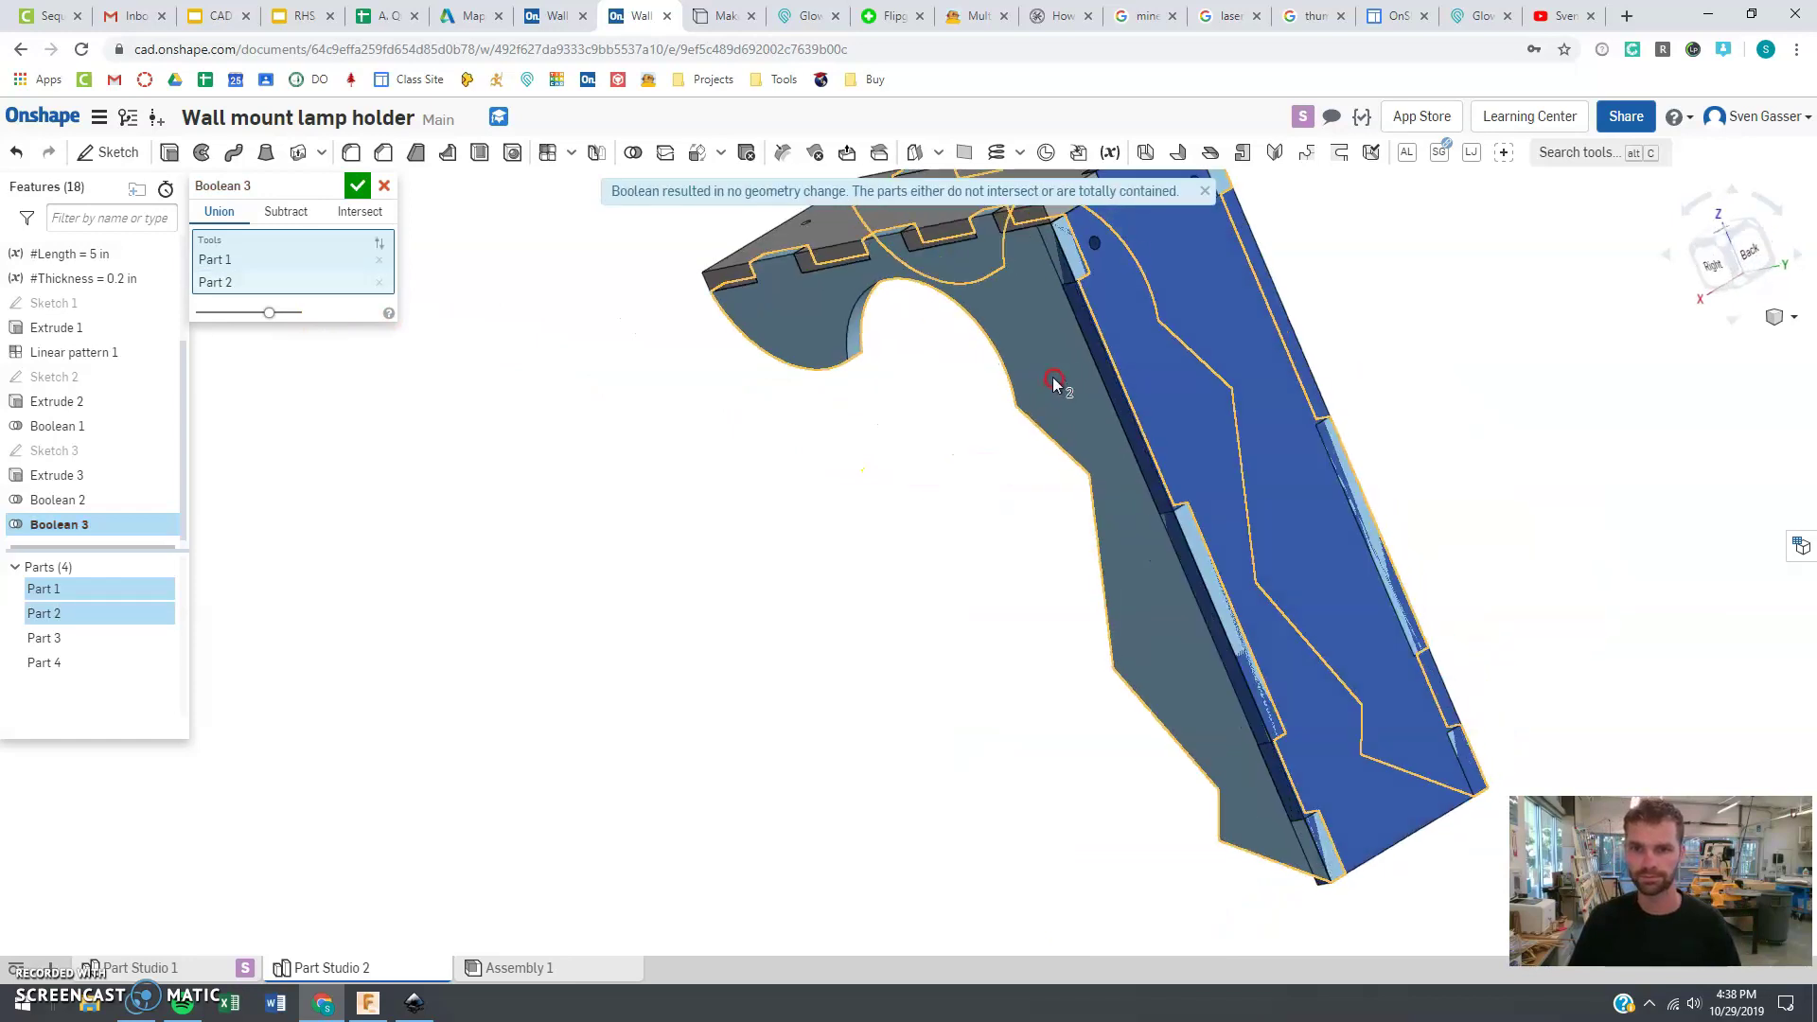
pyautogui.scroll(3, 1096, 341)
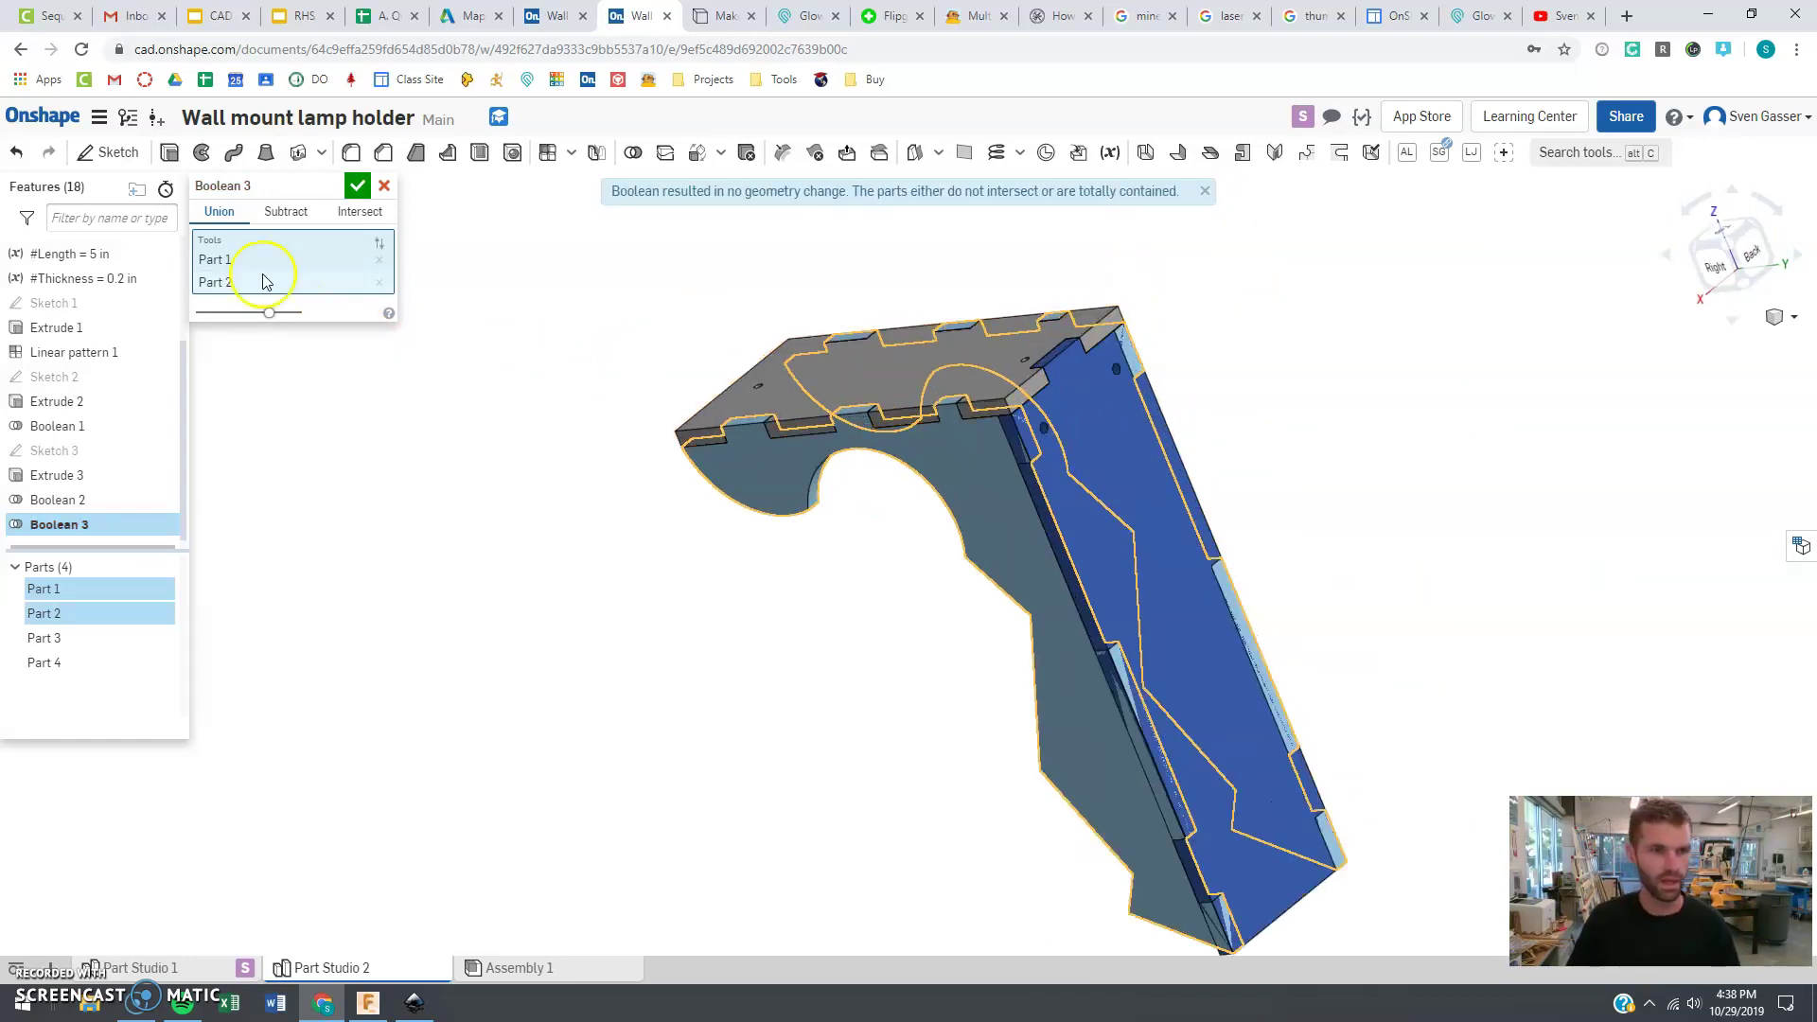
pyautogui.click(285, 212)
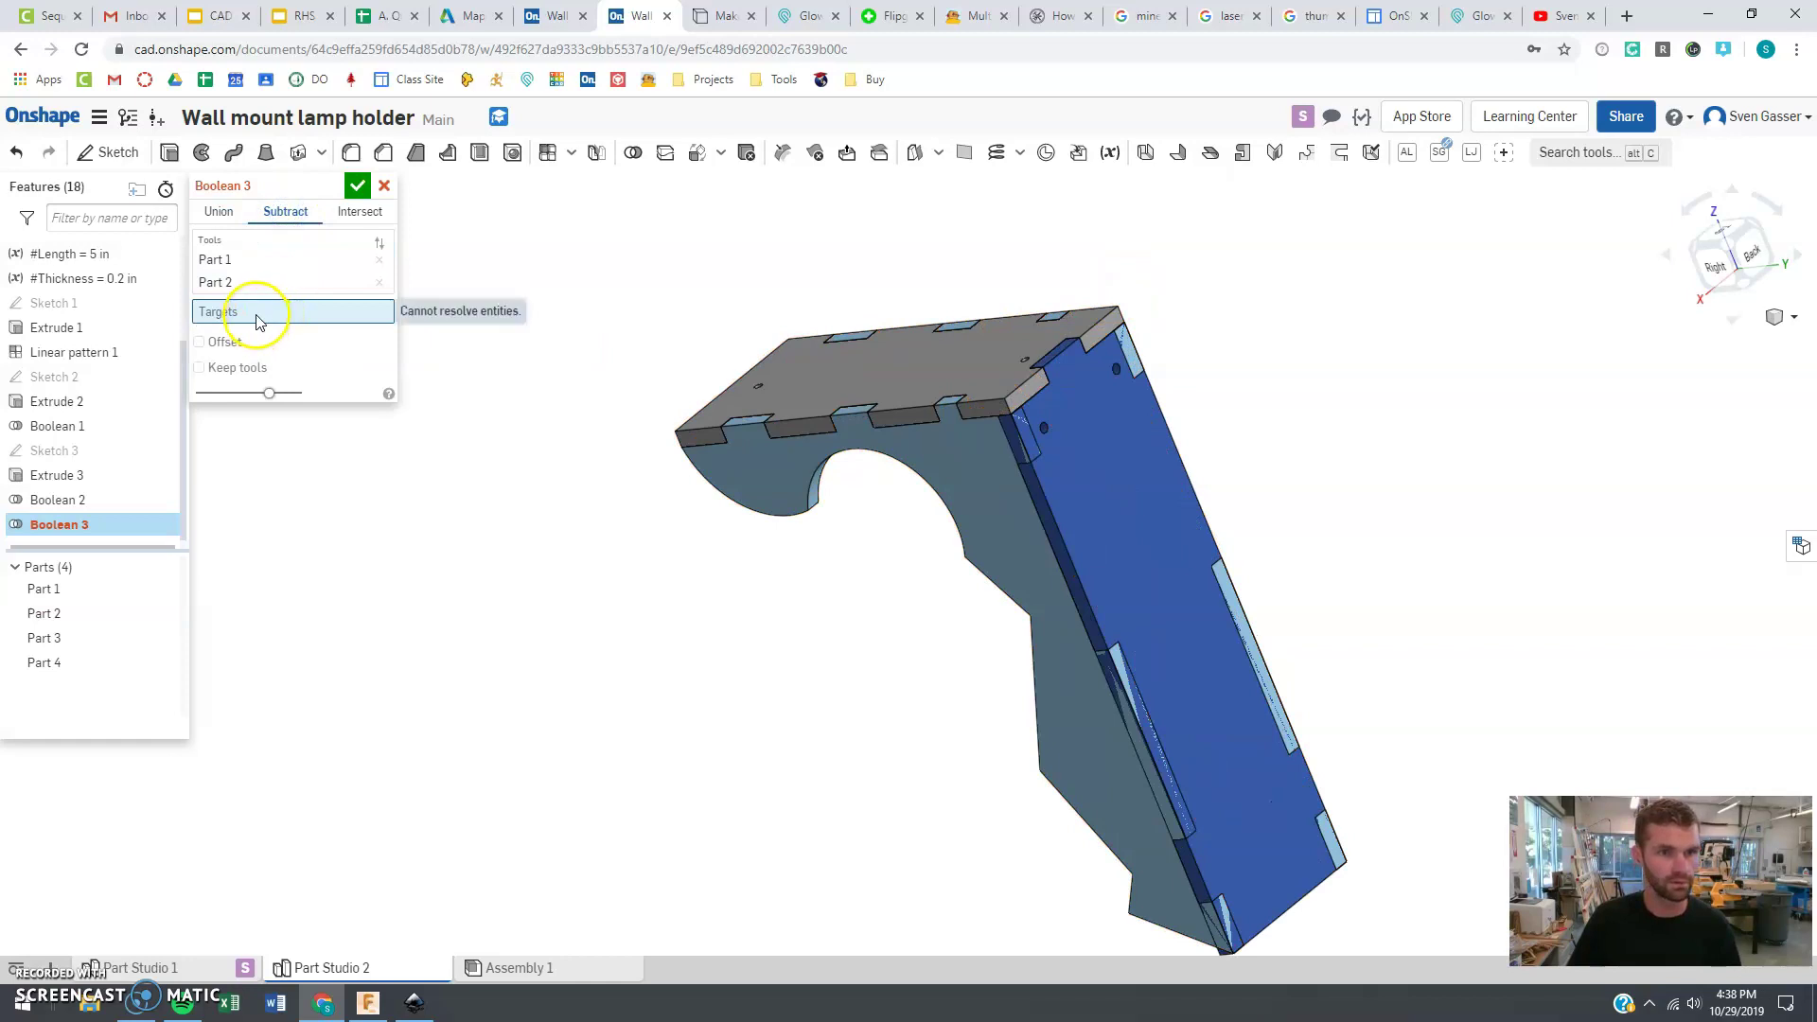
pyautogui.click(1126, 499)
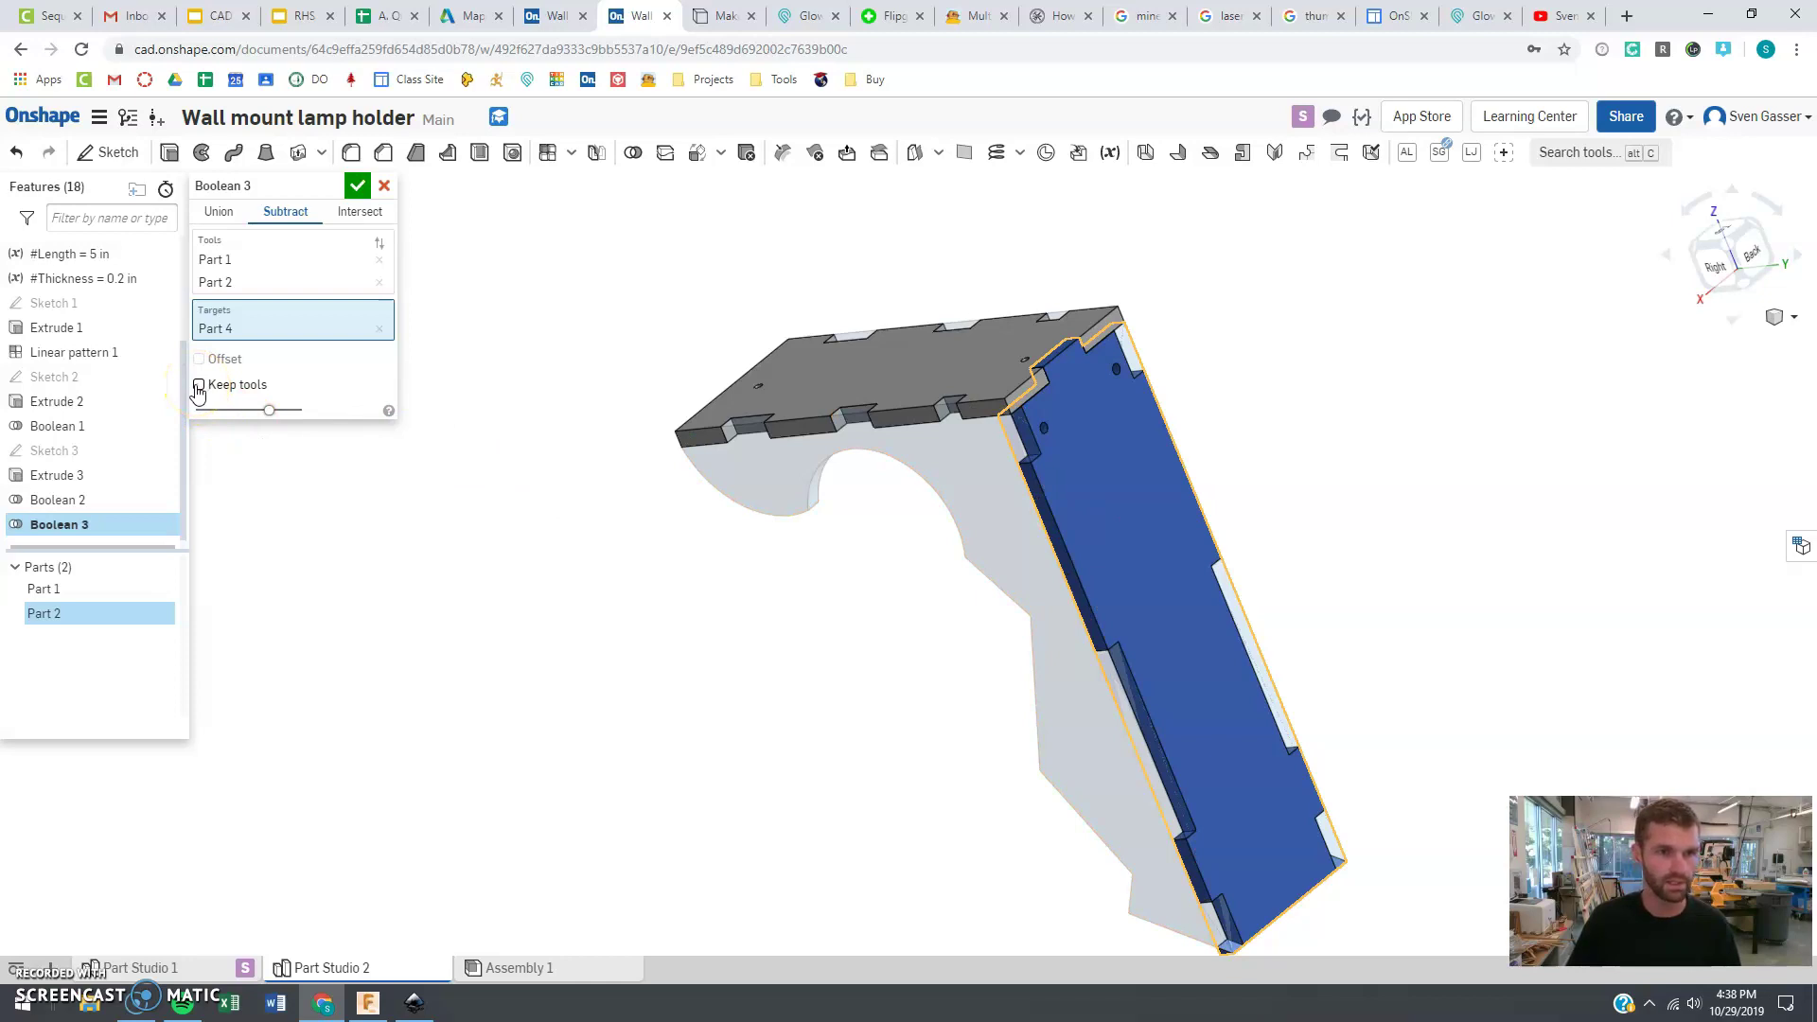
pyautogui.click(357, 186)
pyautogui.click(849, 644)
pyautogui.moveTo(849, 643); pyautogui.dragTo(1545, 475, button='right')
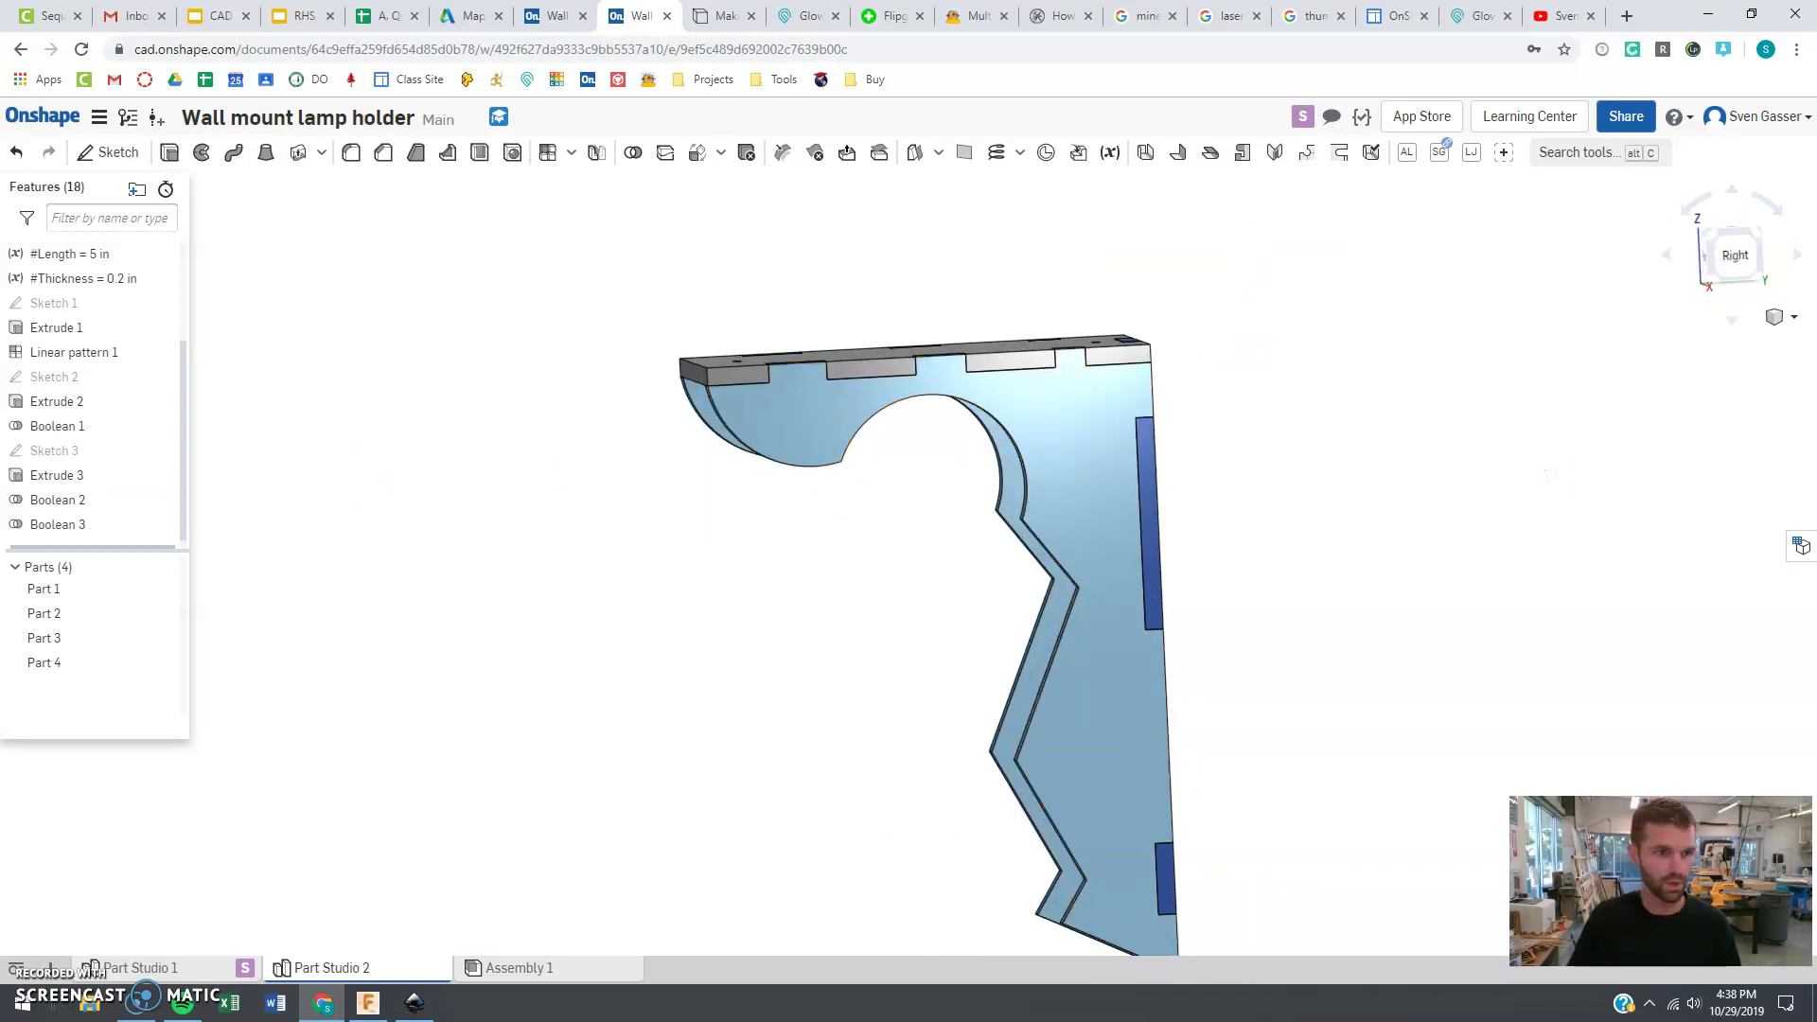
# Edit Sketch 1 and add three circles to the leg profile: about 0.49 in on the front lobe, 0.25 in beside the arc, and 0.48 in mid-leg
pyautogui.click(72, 304)
pyautogui.doubleClick(71, 304)
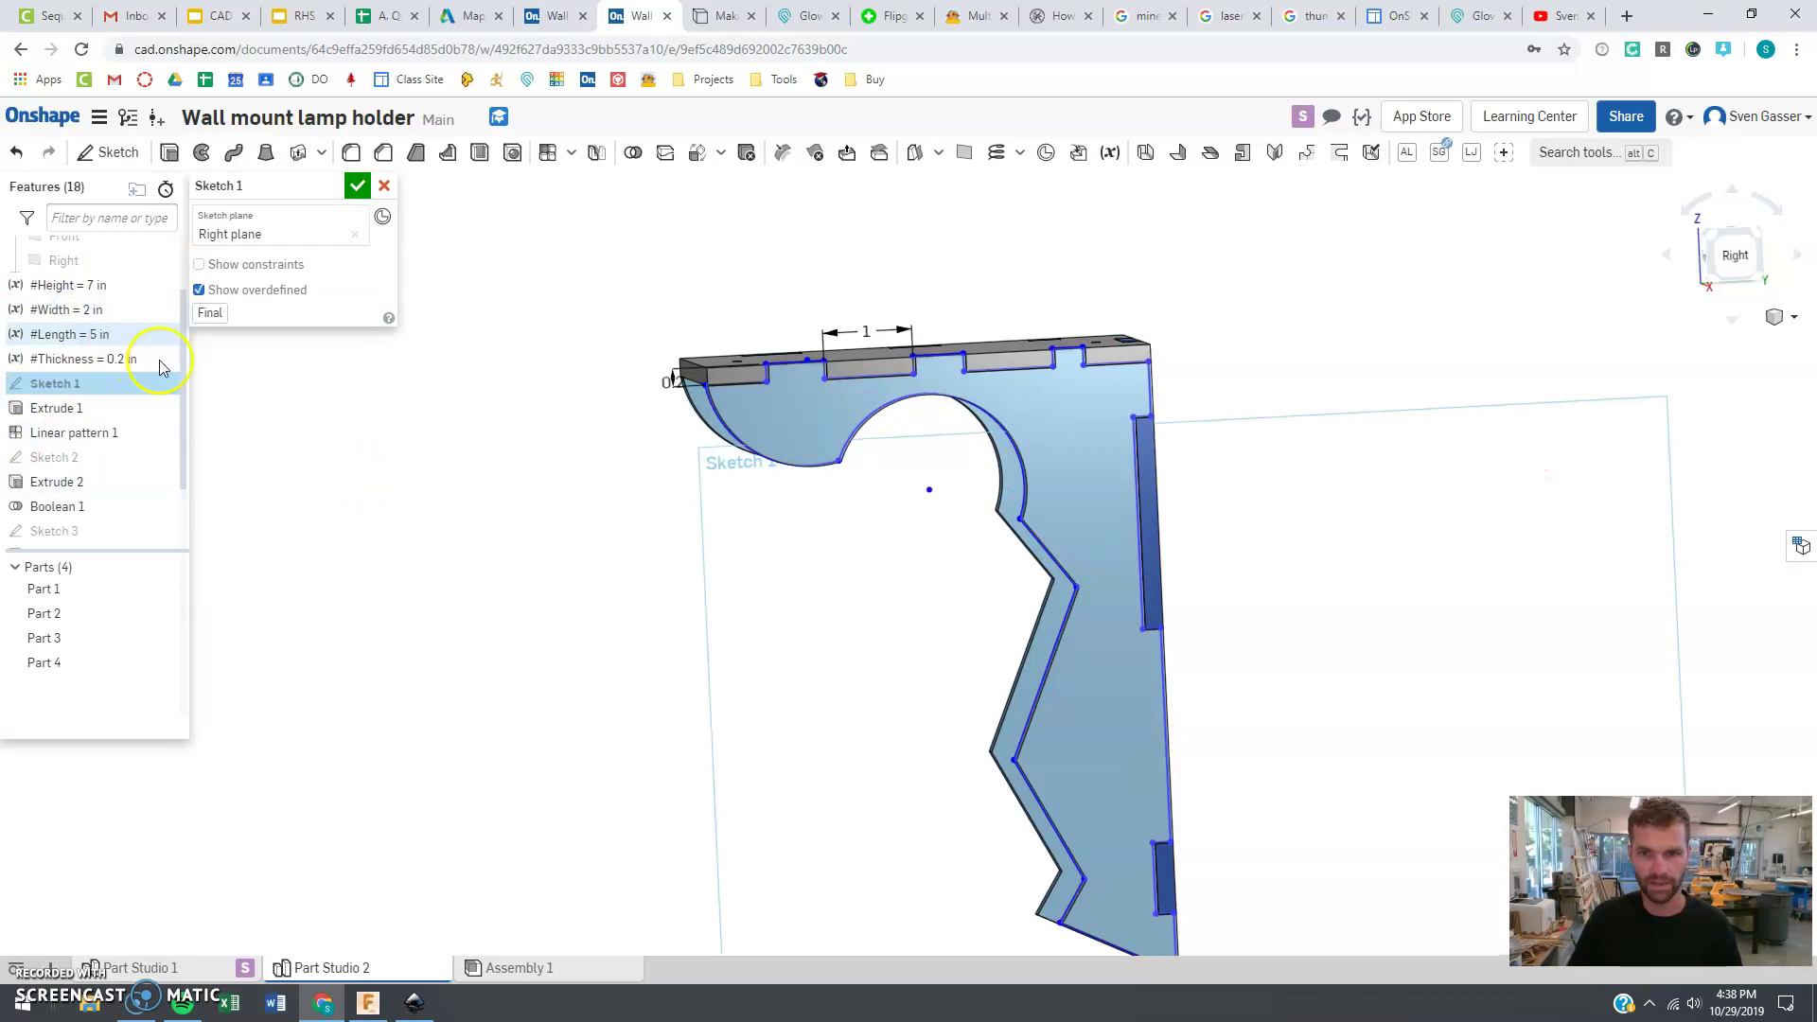
pyautogui.click(1721, 275)
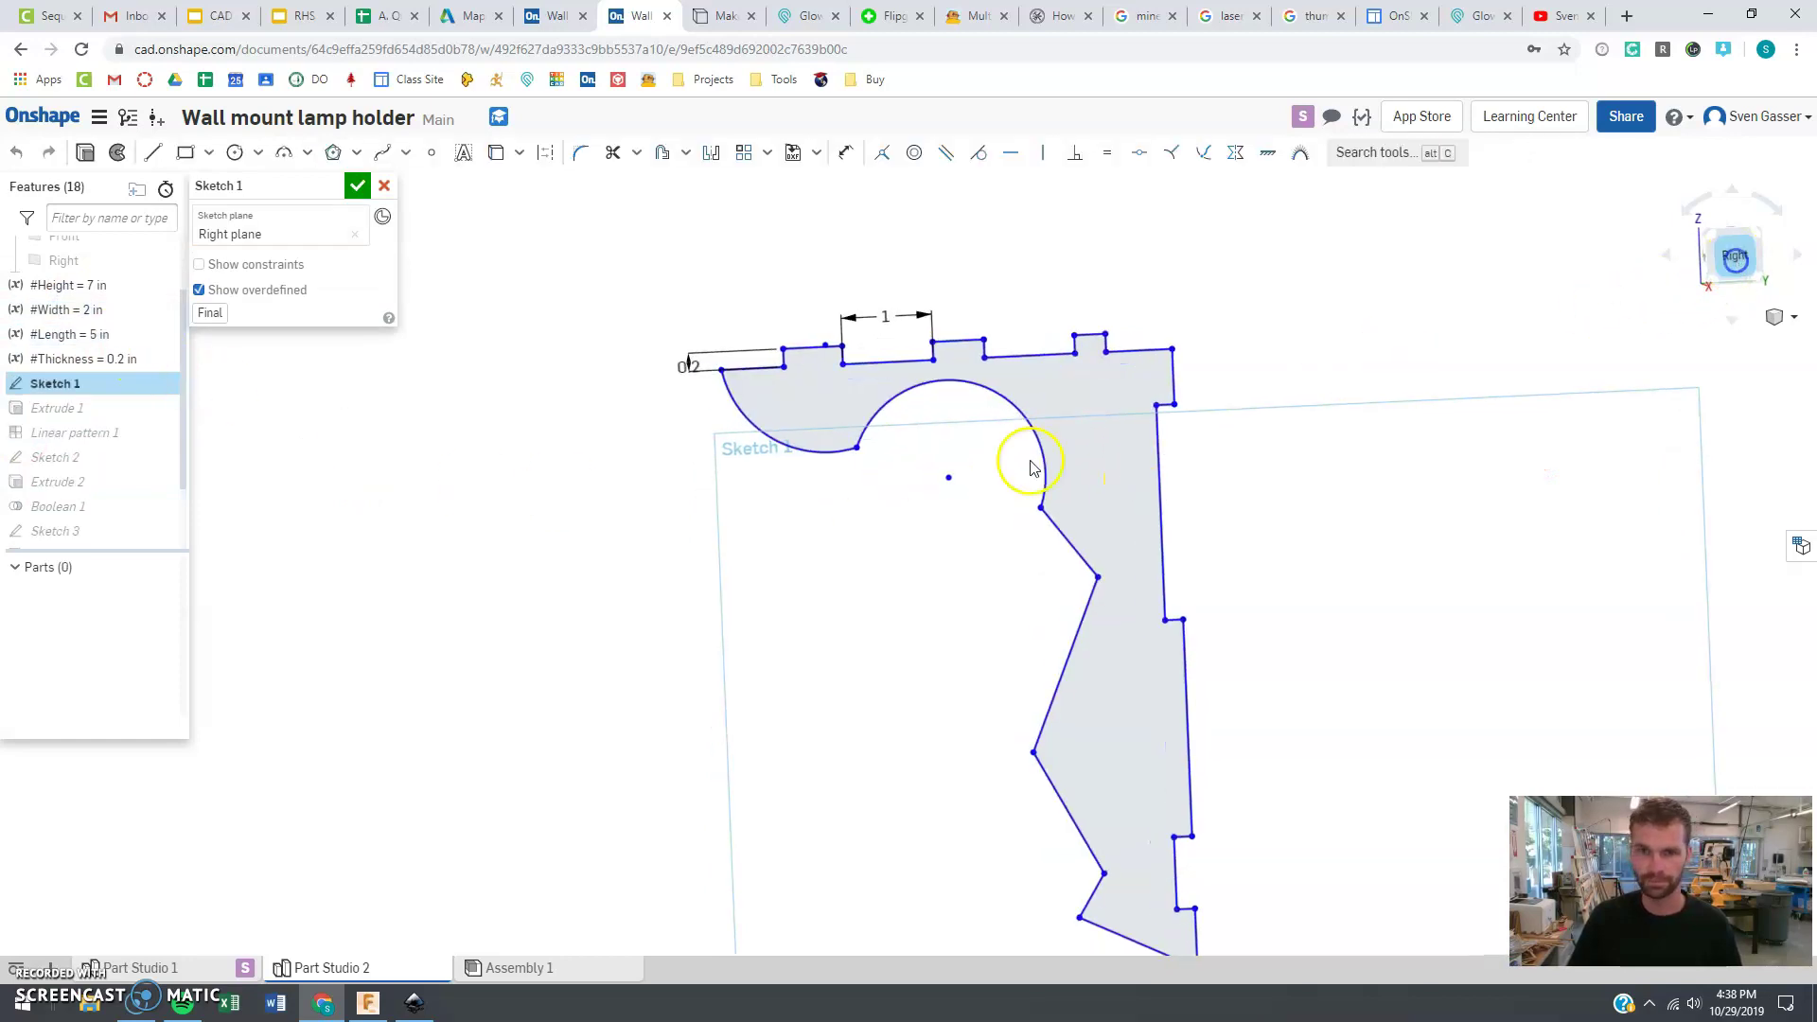
pyautogui.click(230, 155)
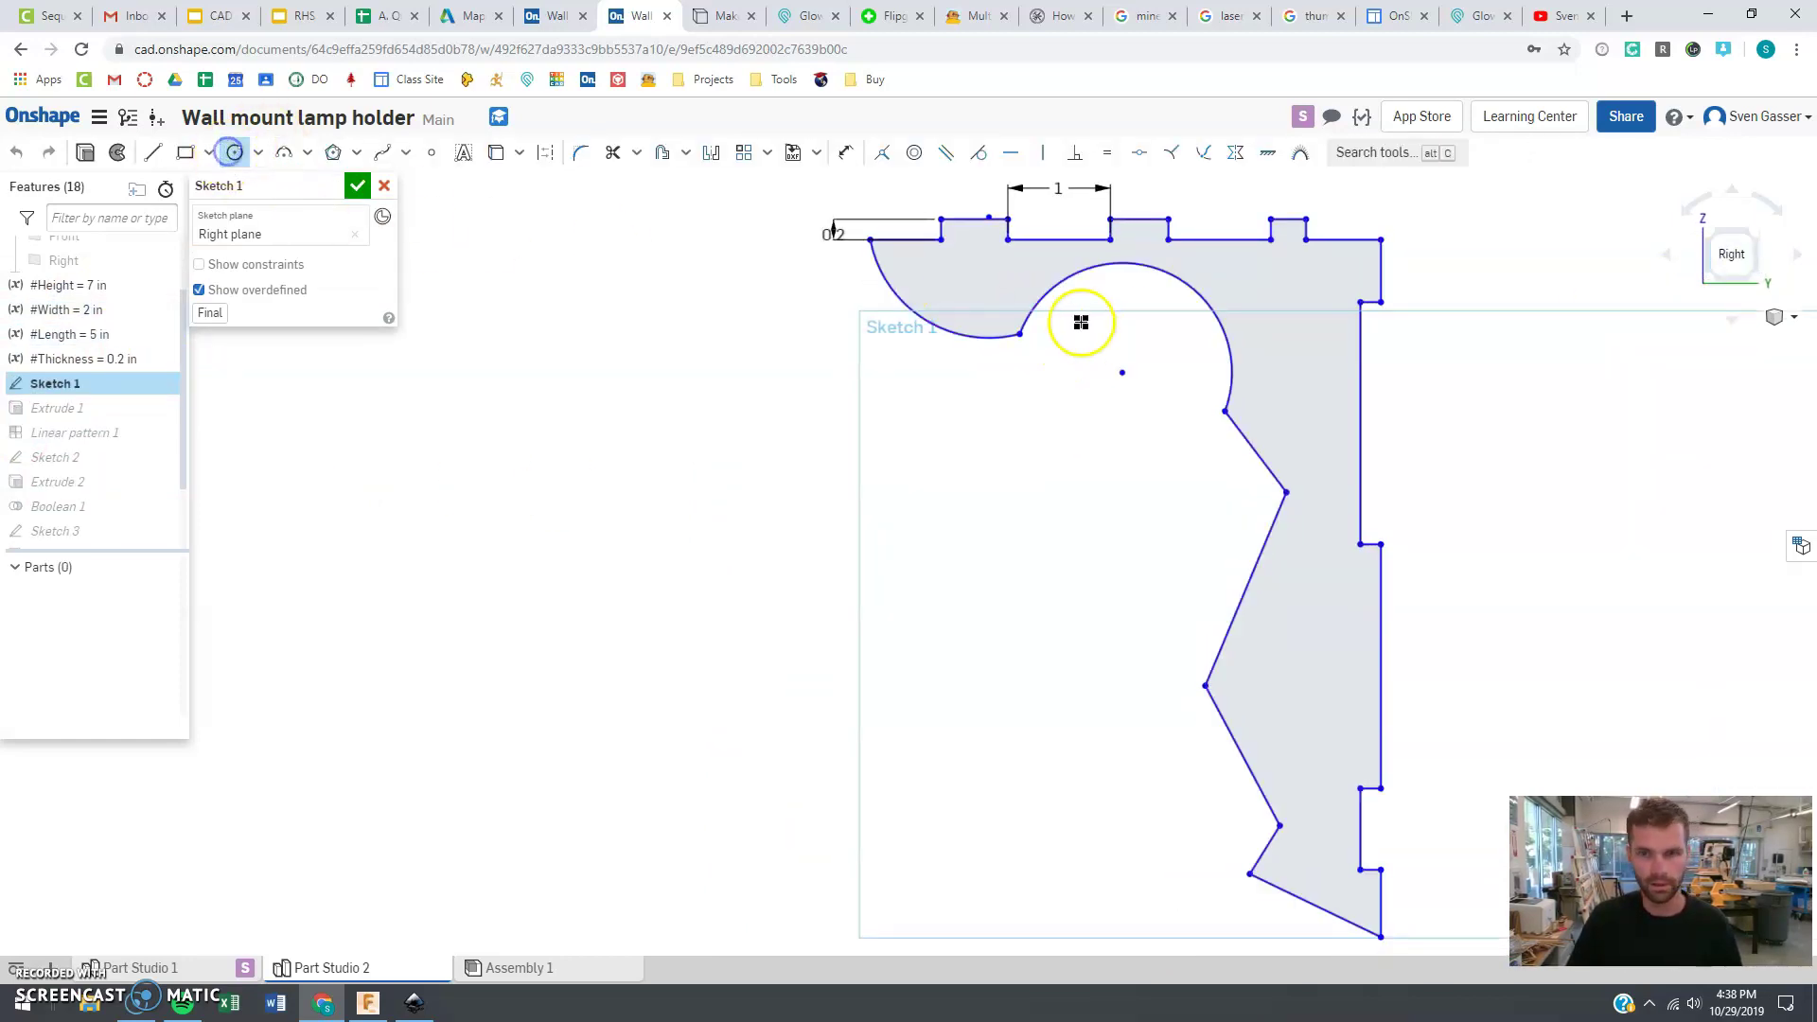
pyautogui.click(982, 286)
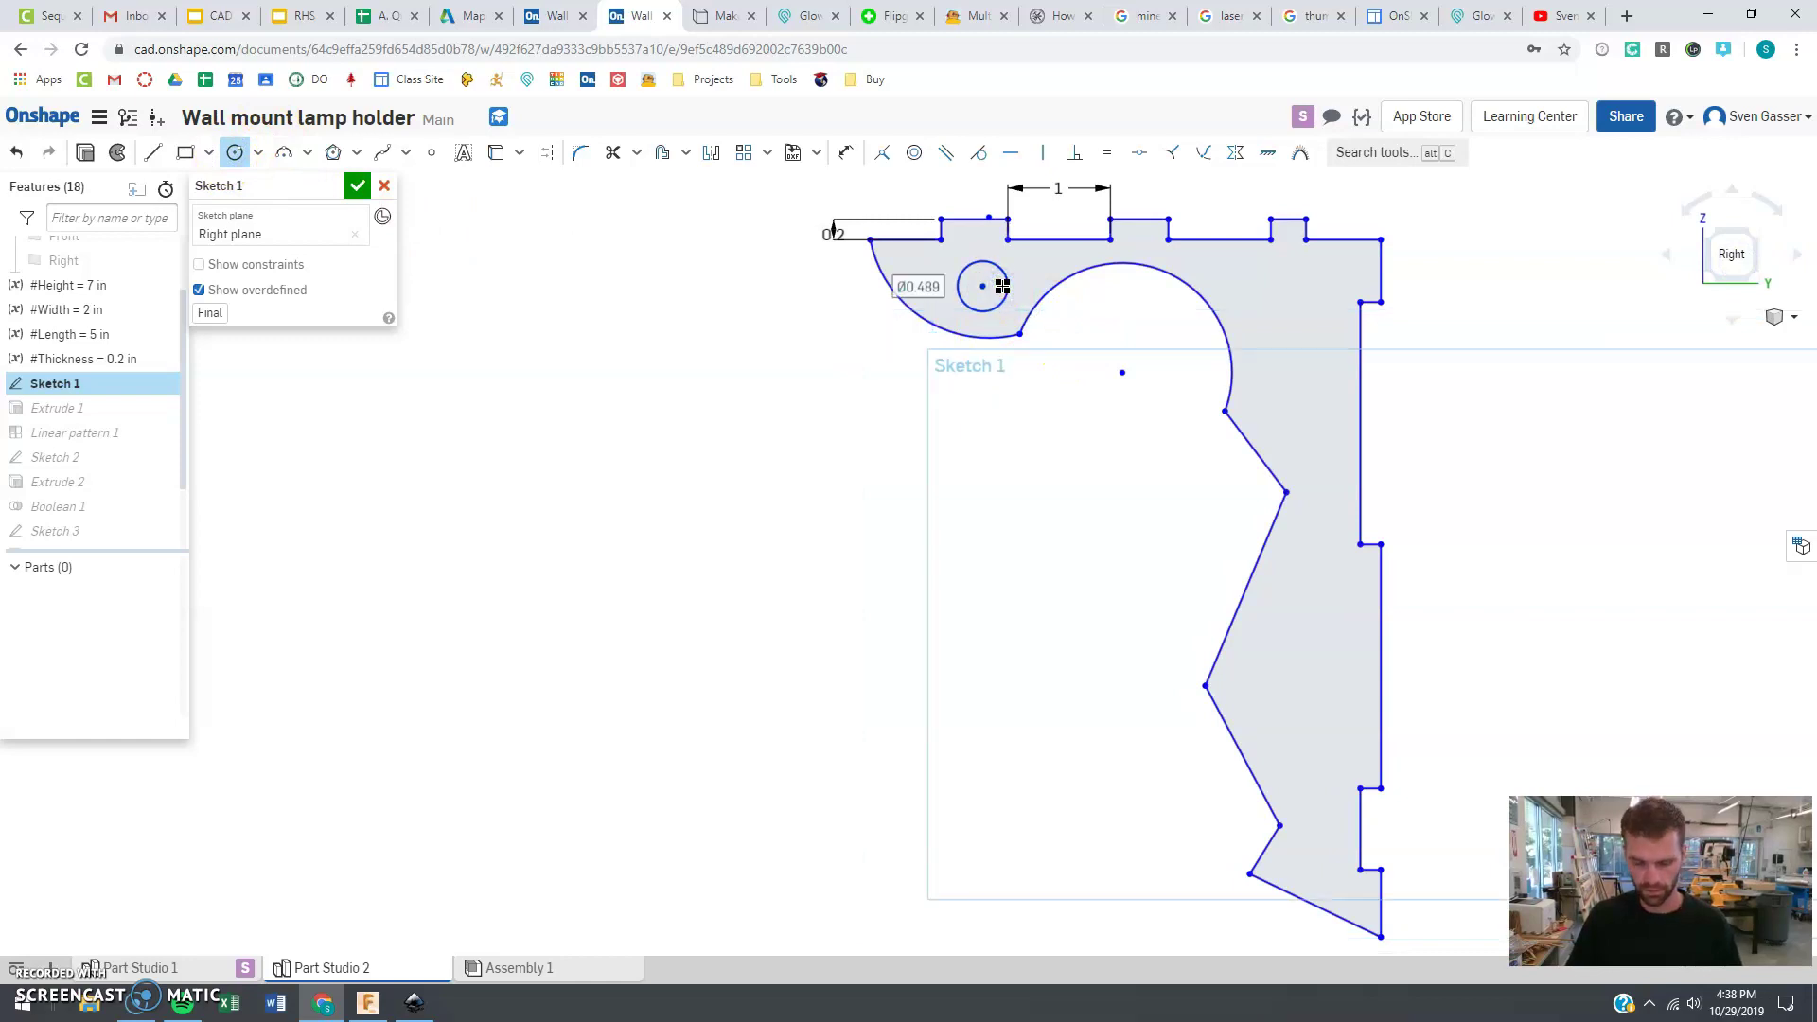
pyautogui.click(1309, 347)
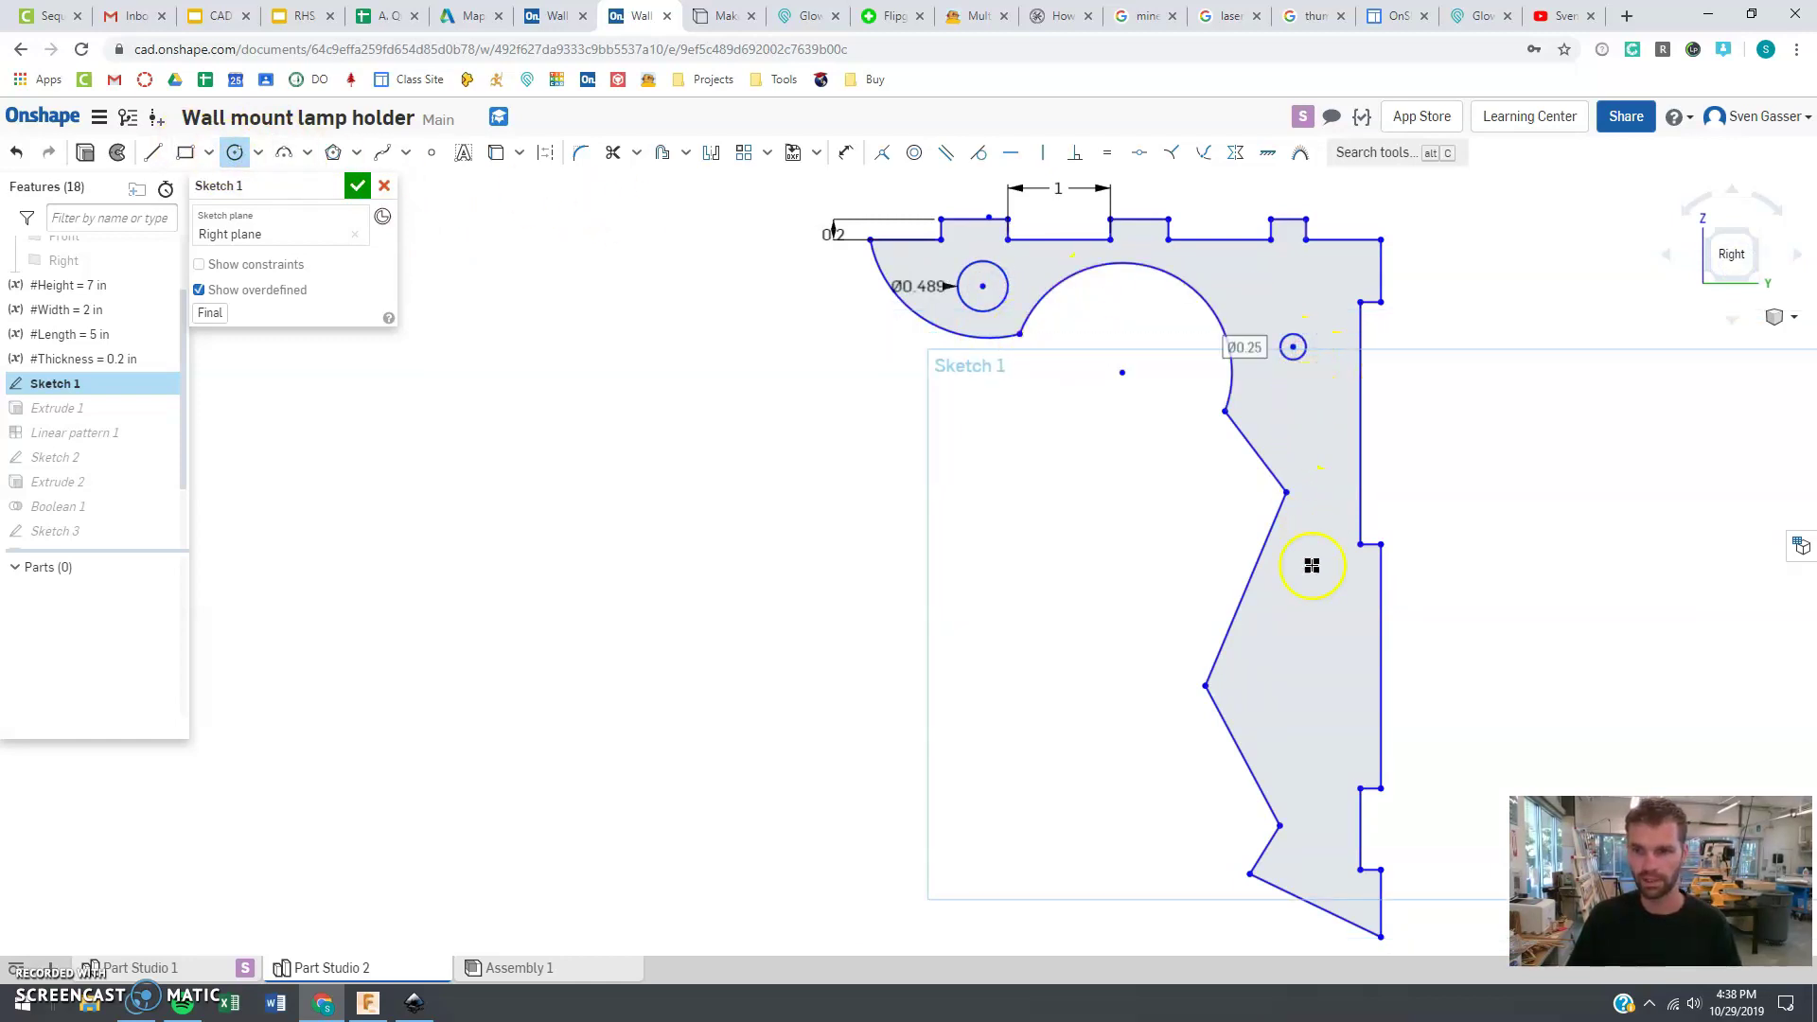
pyautogui.click(1308, 666)
pyautogui.click(359, 188)
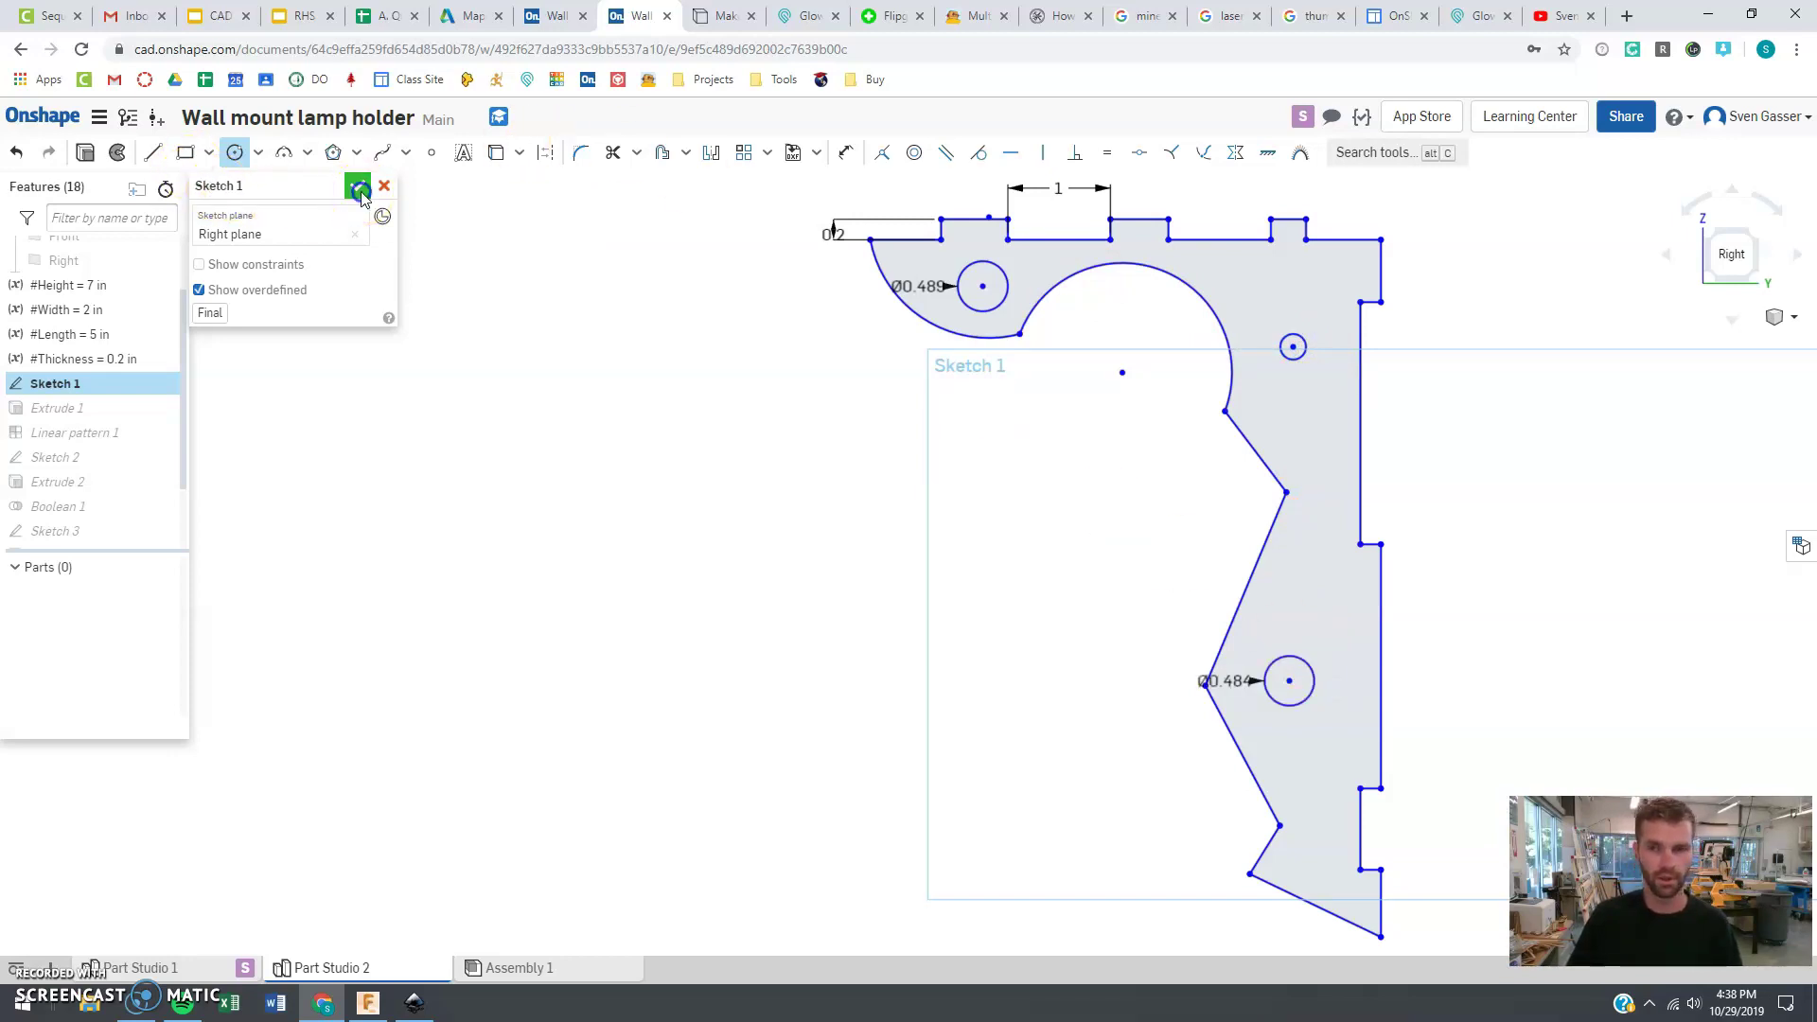
# Start a DXF/DWG export of the outer face of the side leg (Part 1)
pyautogui.moveTo(844, 506); pyautogui.dragTo(885, 516, button='right')
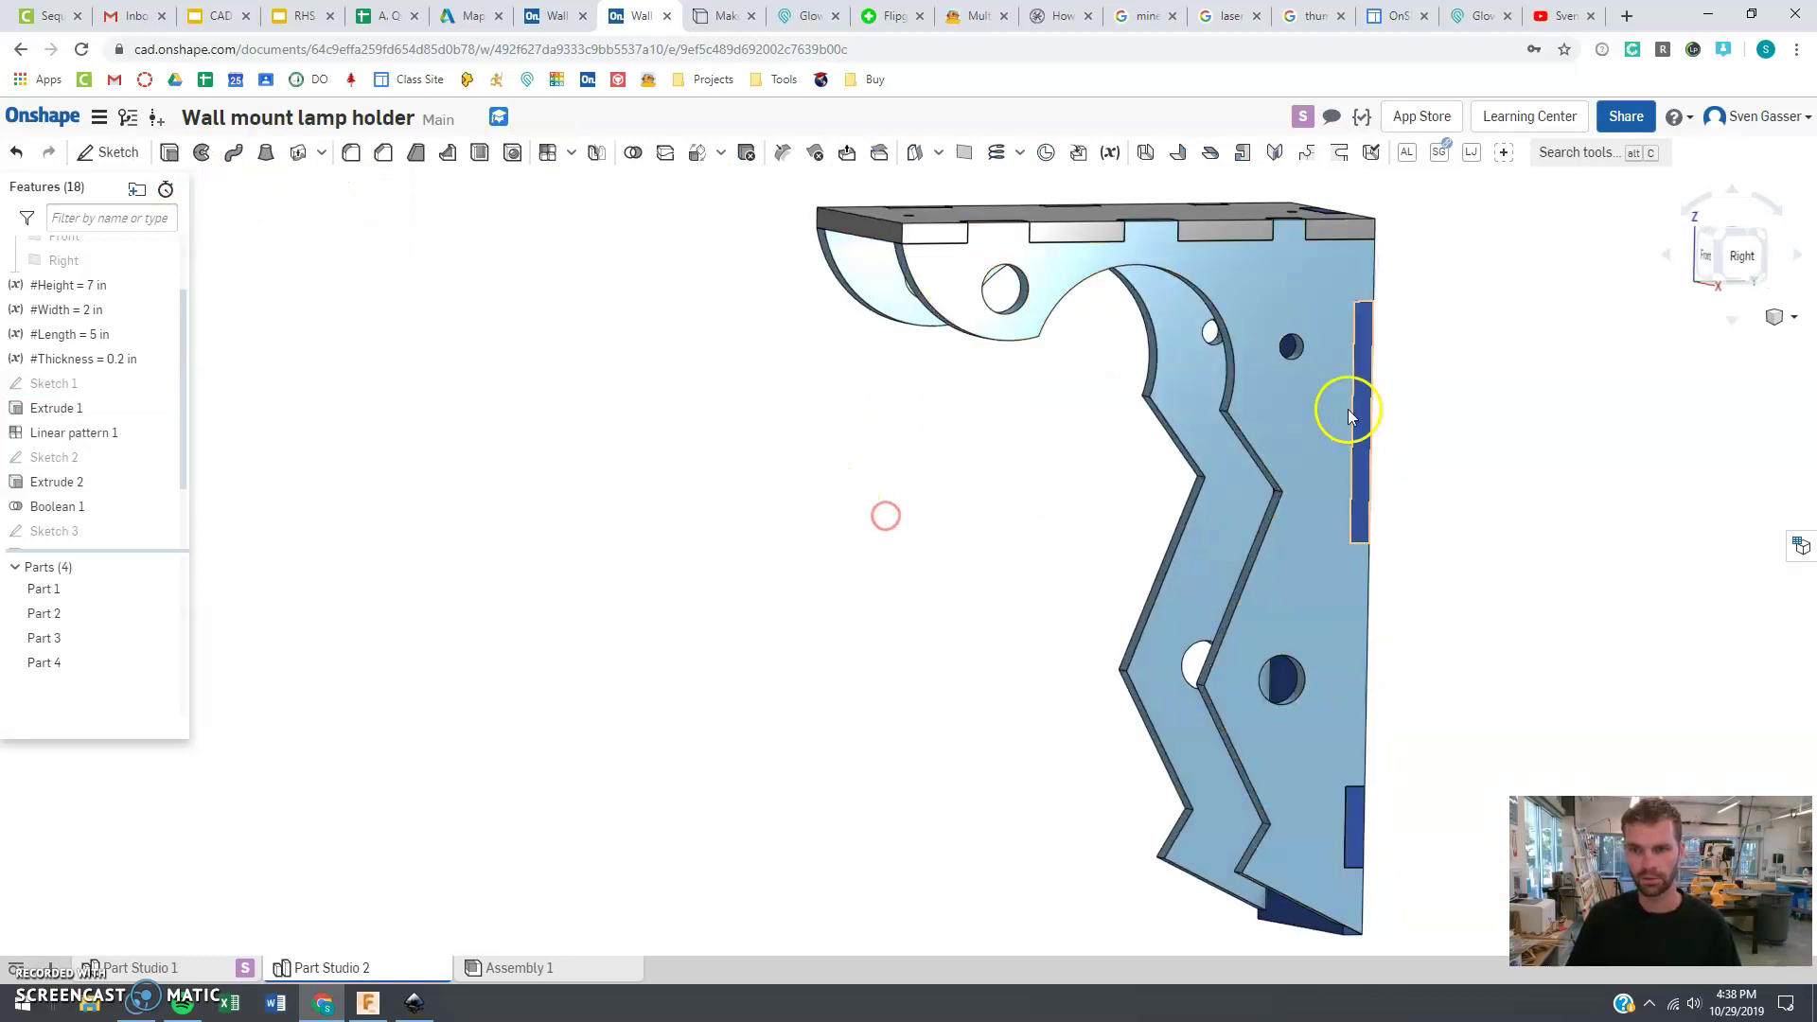
pyautogui.rightClick(1285, 402)
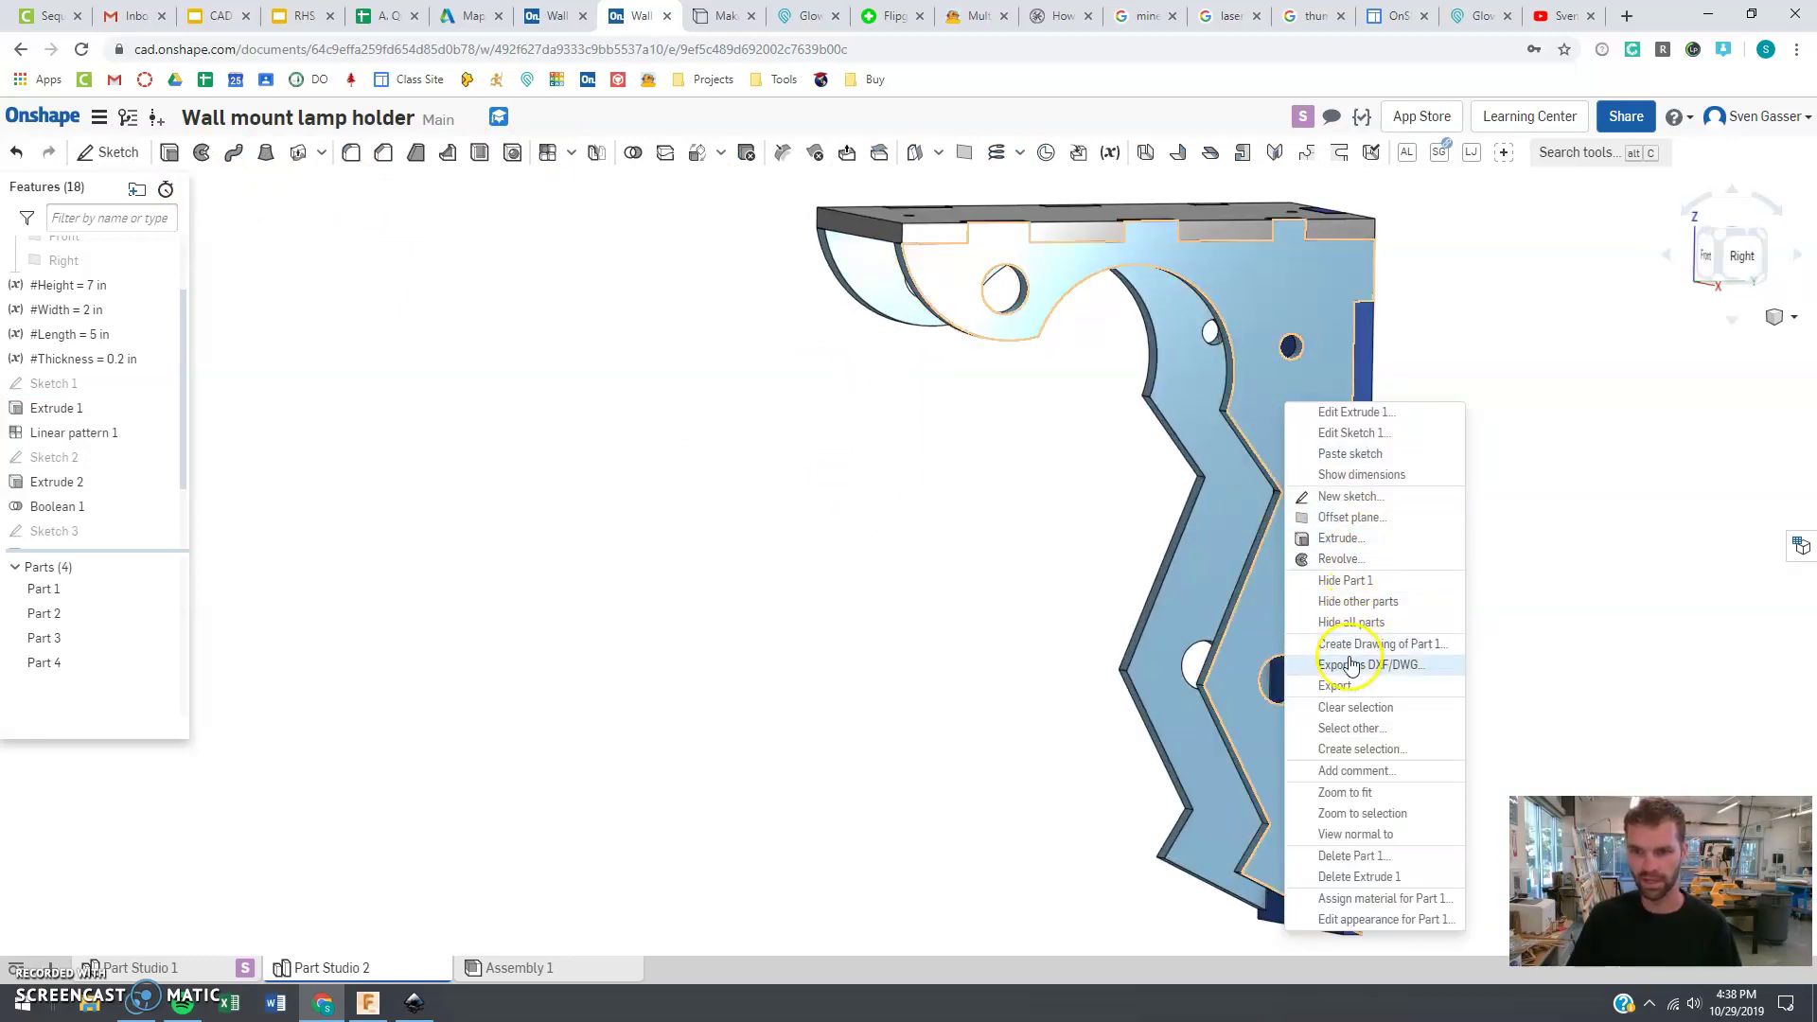